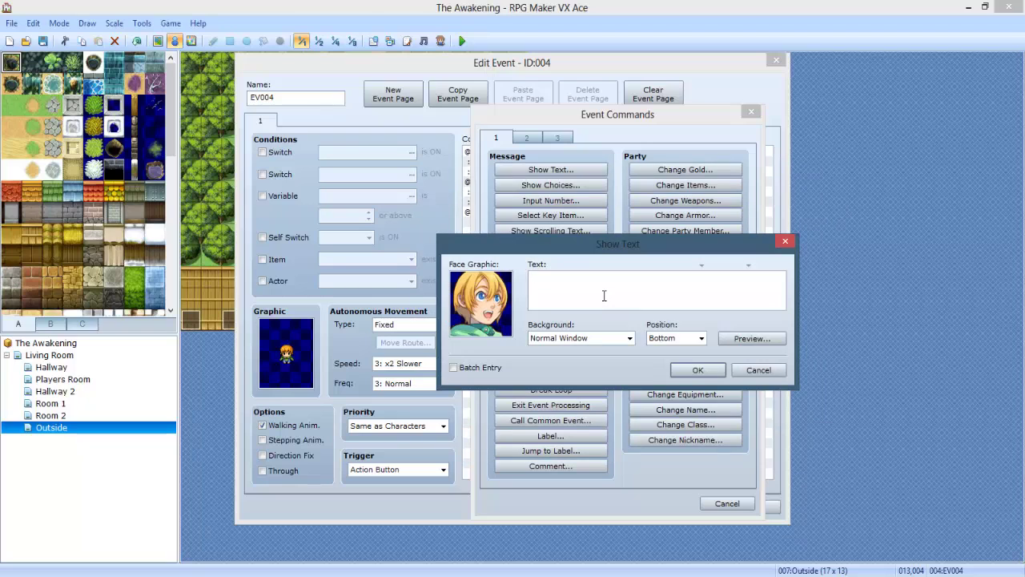
Finish the message with the text "Hurry!" and begin adding another command to the event.
text(urry!)
click(697, 370)
double_click(620, 333)
click(550, 185)
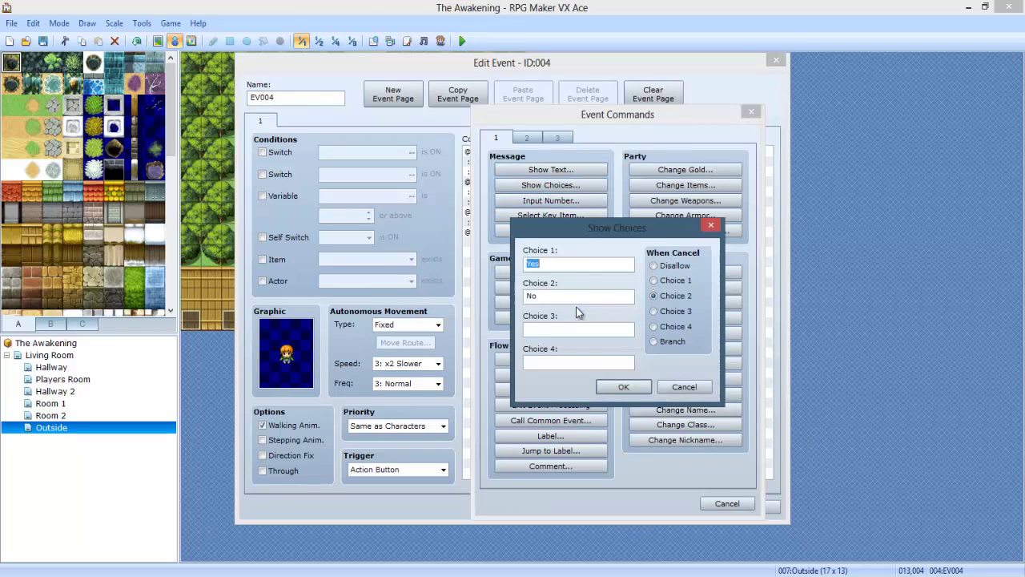
drag(717, 229, 855, 228)
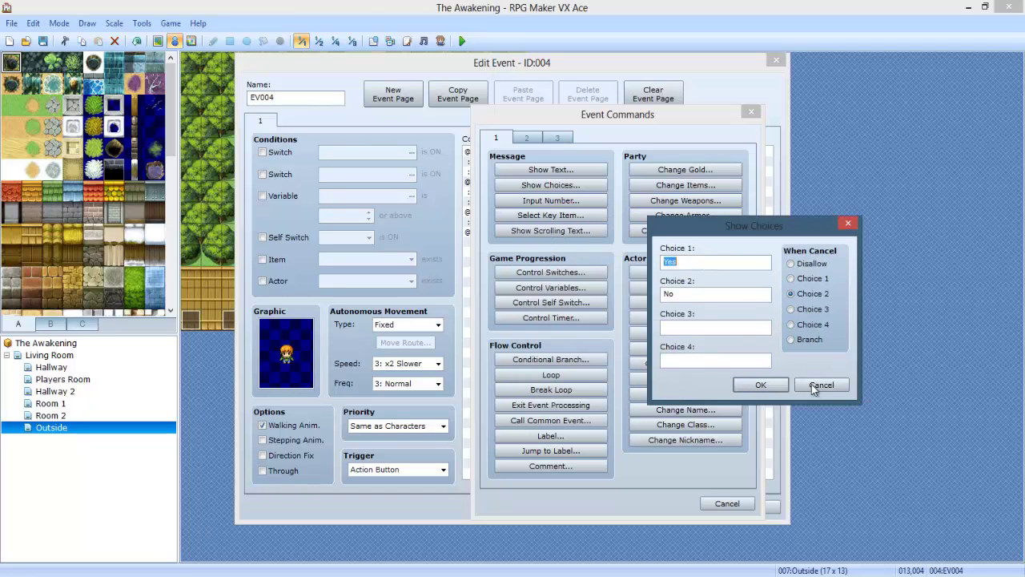
click(811, 384)
Add a Show Text command with the FACE portrait and the text "Alright, alright!".
click(547, 169)
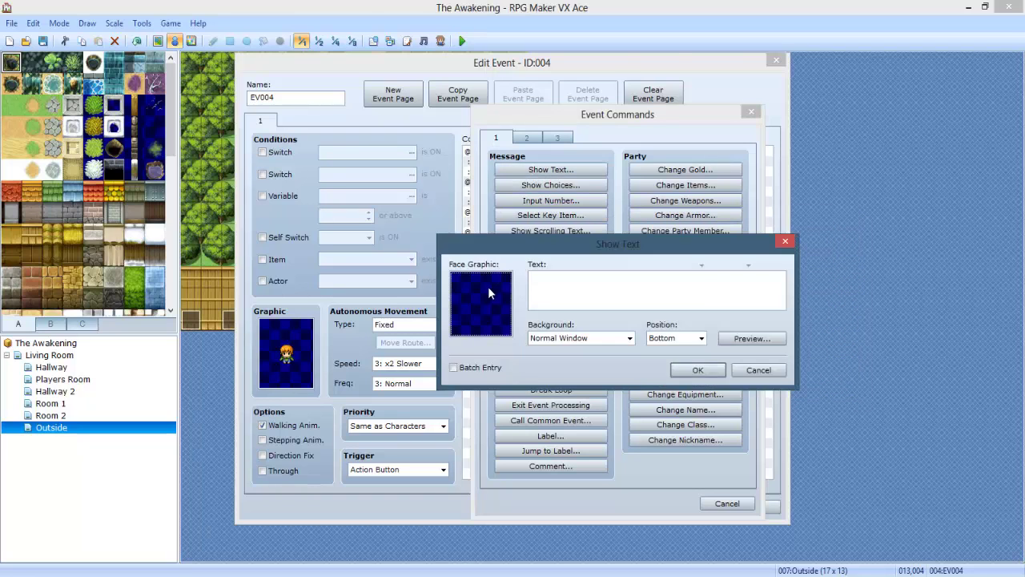
double_click(487, 286)
click(481, 216)
click(482, 224)
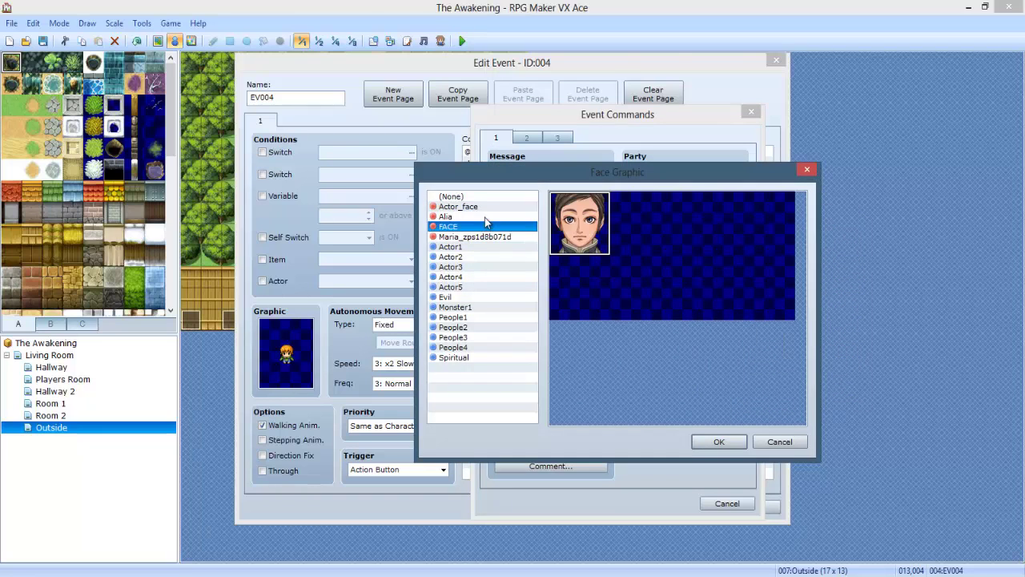
click(484, 217)
click(485, 226)
double_click(562, 229)
click(583, 275)
text(Alright, )
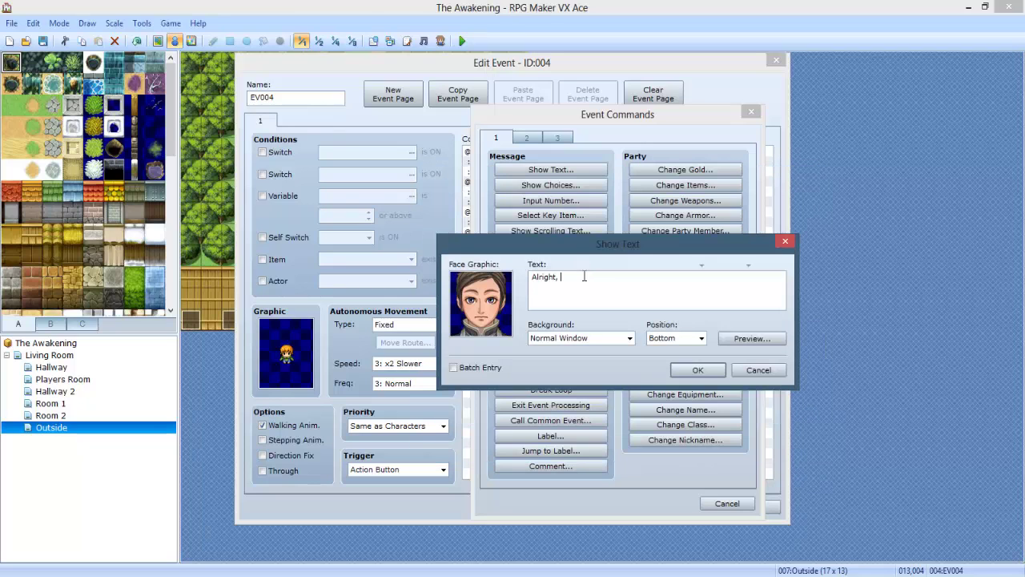
text(alright!)
click(695, 370)
Add a Show Choices command with "Hide & Seek" as choice 1 and "Rock Paper Scisors" as choice 2.
double_click(539, 313)
click(551, 185)
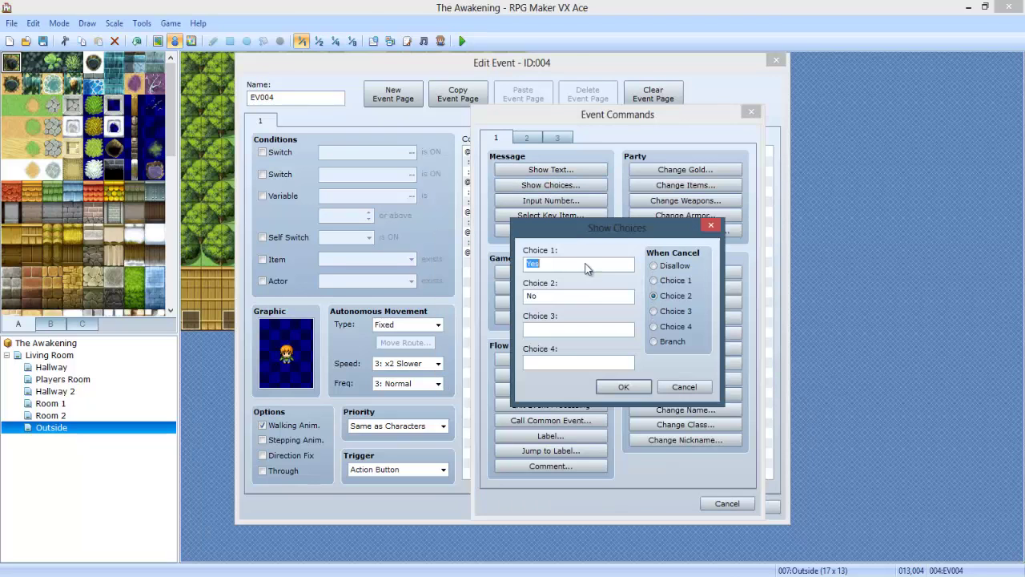
text(Hide & Seek)
key(Tab)
key(BackSpace)
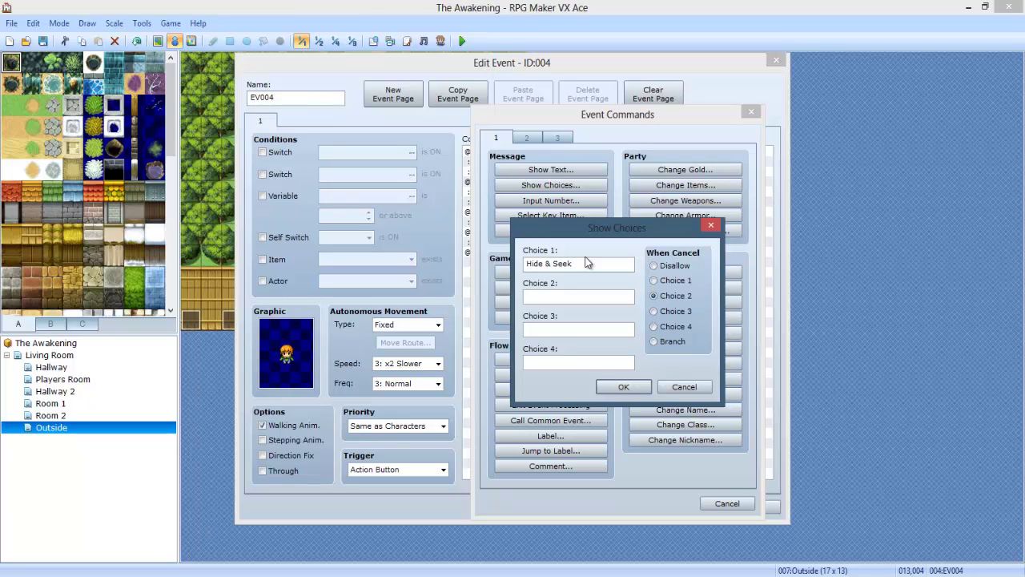
text(Rock Paper Scisors)
key(BackSpace)
key(Tab)
Copy the word "Scisors" from choice 2, check its spelling with a Google search in the browser, and return to RPG Maker.
click(581, 296)
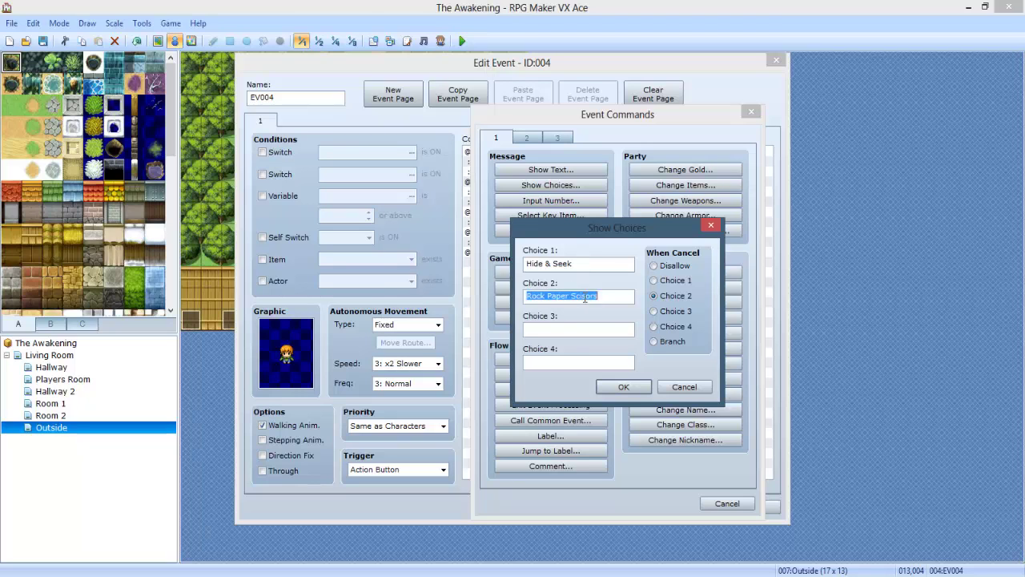
double_click(583, 296)
key(ctrl+c)
key(alt+Tab)
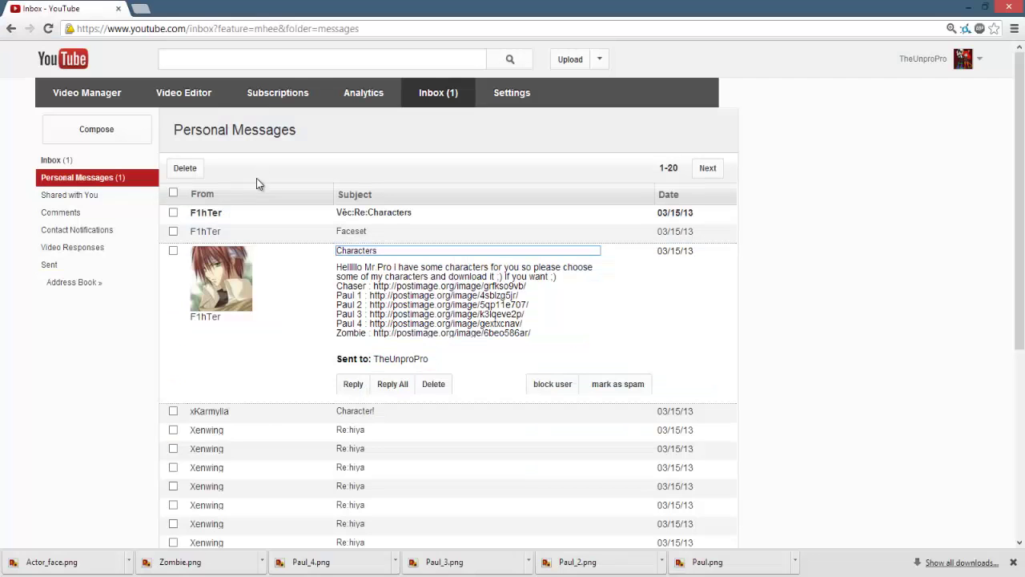
key(ctrl+t)
key(ctrl+v)
key(Return)
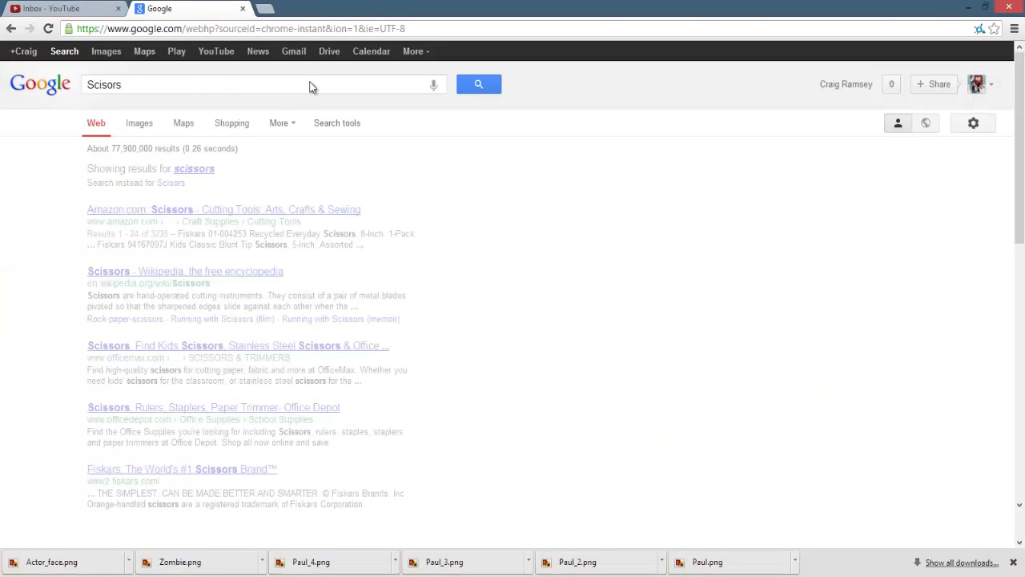
click(242, 8)
key(alt+Tab)
Correct choice 2 to "Rock Paper Scissors", set When Cancel to Disallow, and confirm the choices.
click(585, 295)
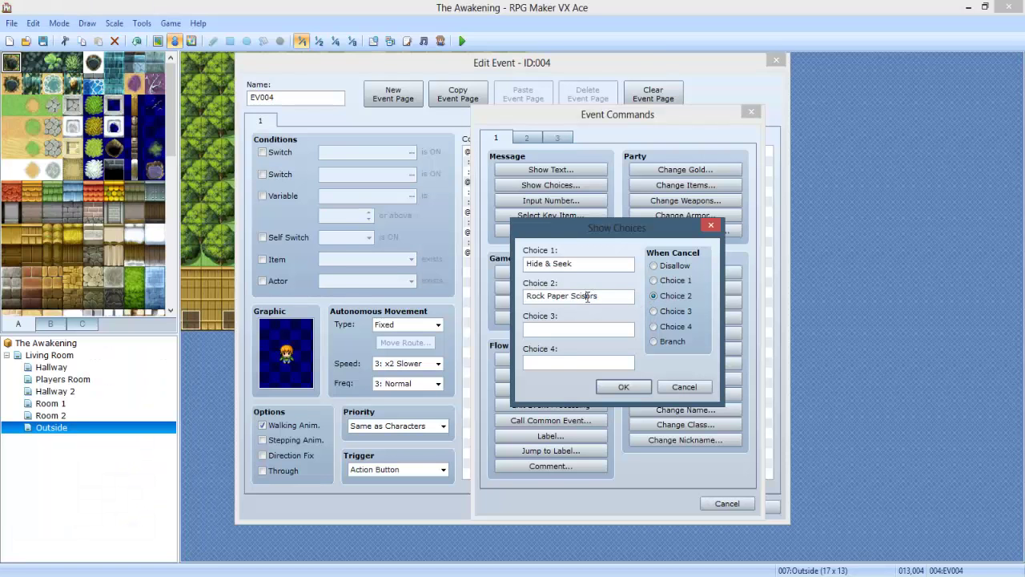
text(s)
click(598, 332)
click(653, 265)
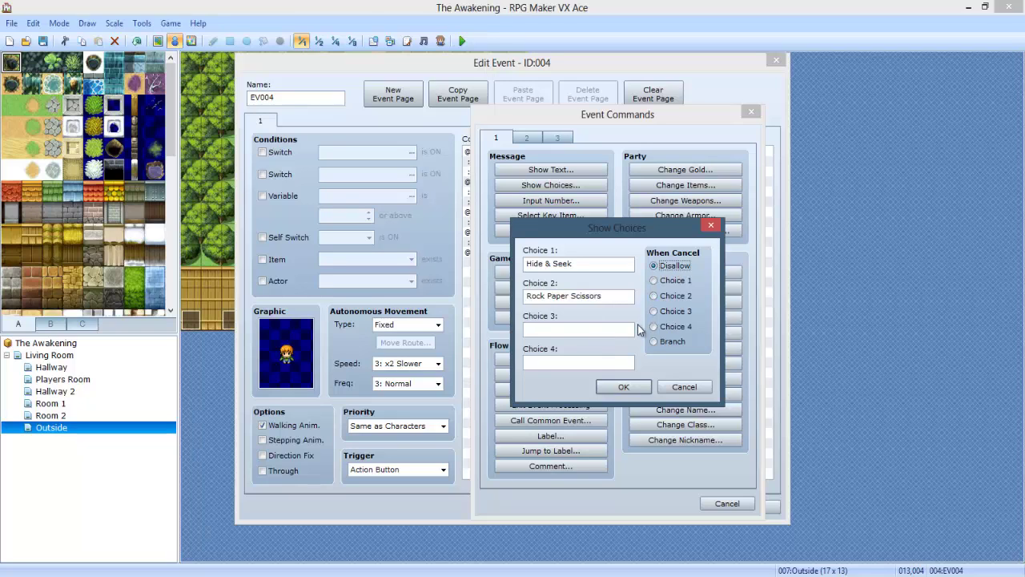
click(624, 388)
Look over the two choice branches in the event contents and save event EV004.
click(545, 312)
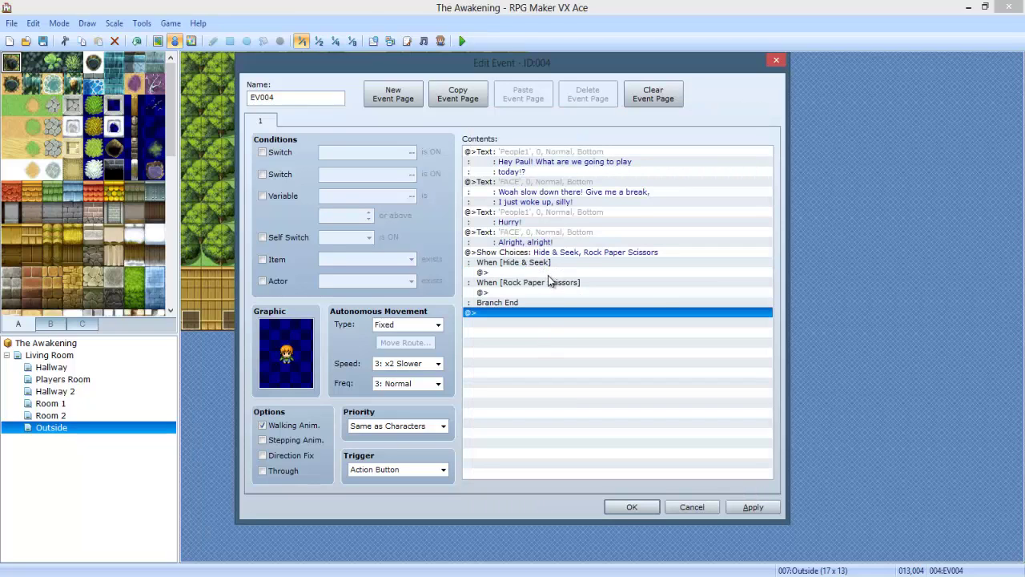
click(546, 274)
click(527, 304)
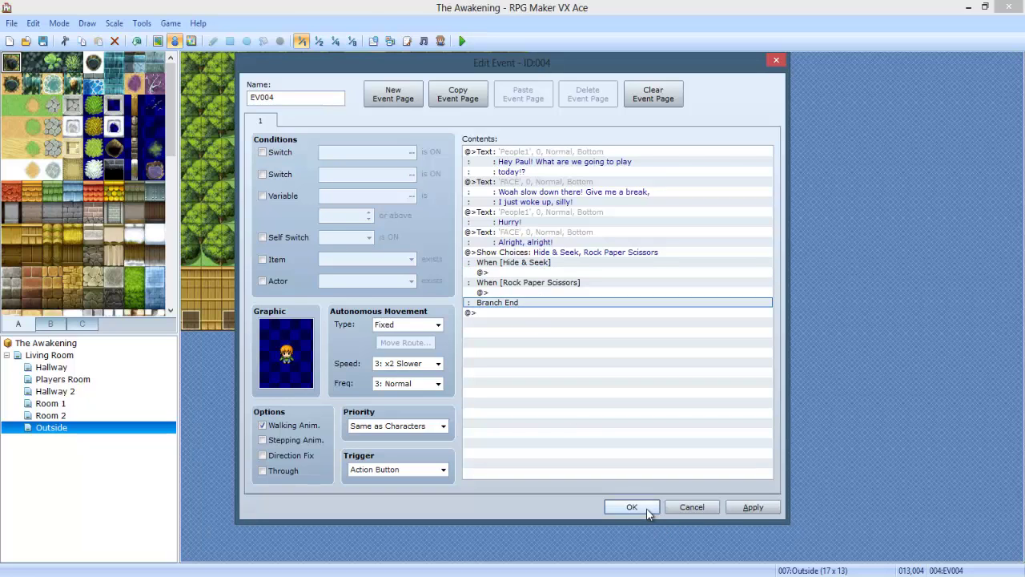
click(645, 507)
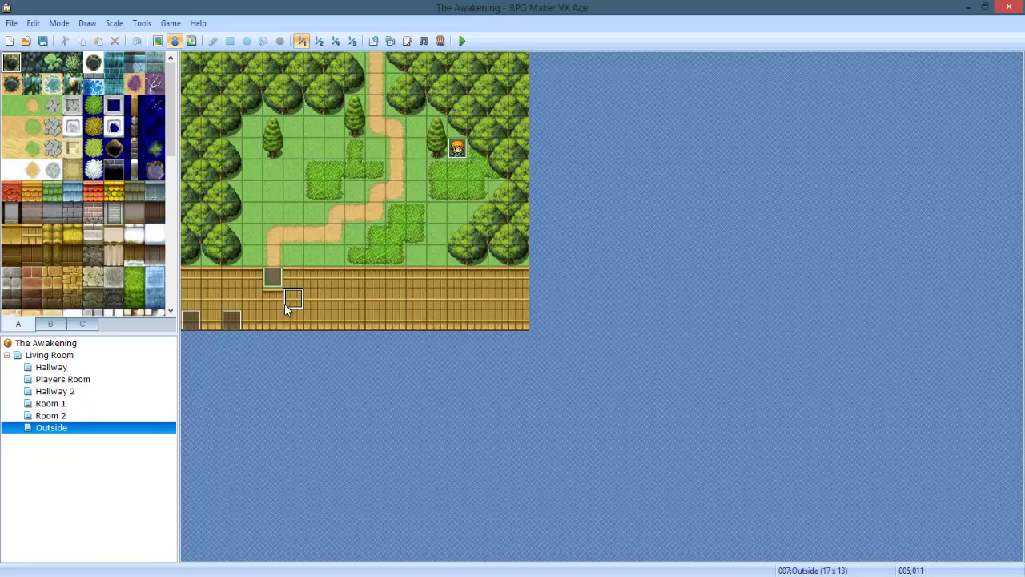
click(353, 195)
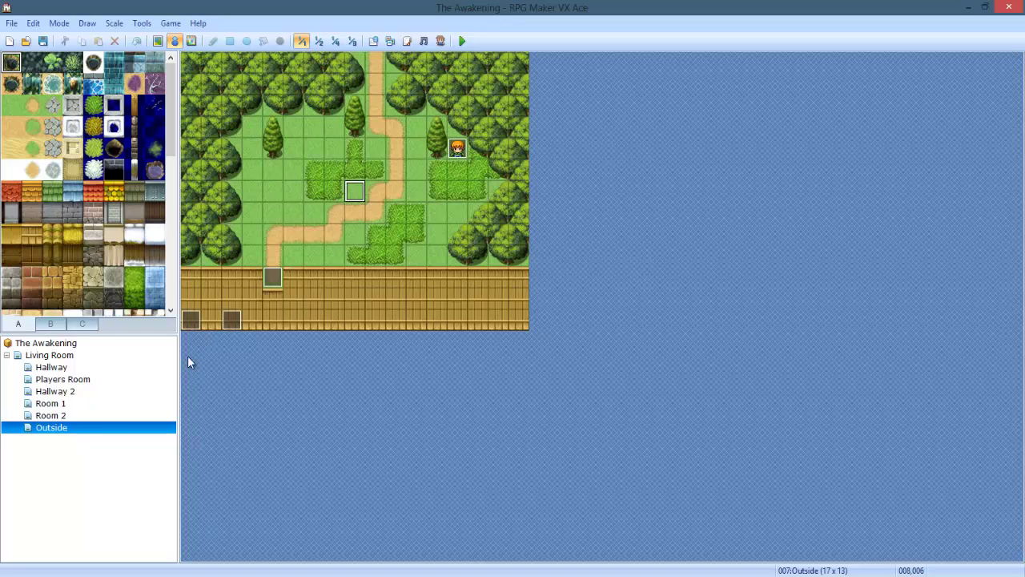
Collapse the Living Room map group and start a new map directly under The Awakening.
right_click(72, 433)
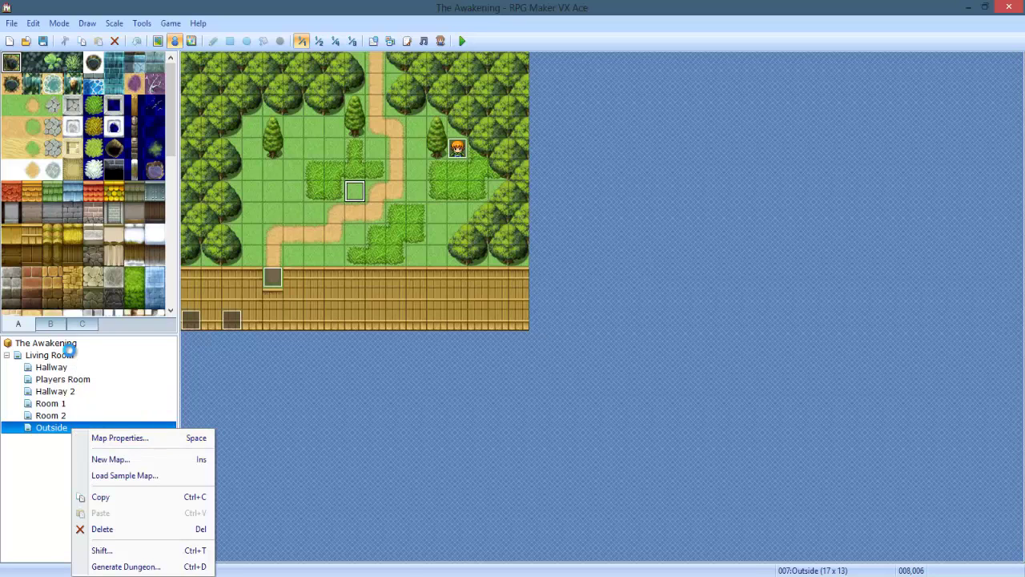
click(65, 355)
click(7, 355)
click(45, 345)
right_click(46, 346)
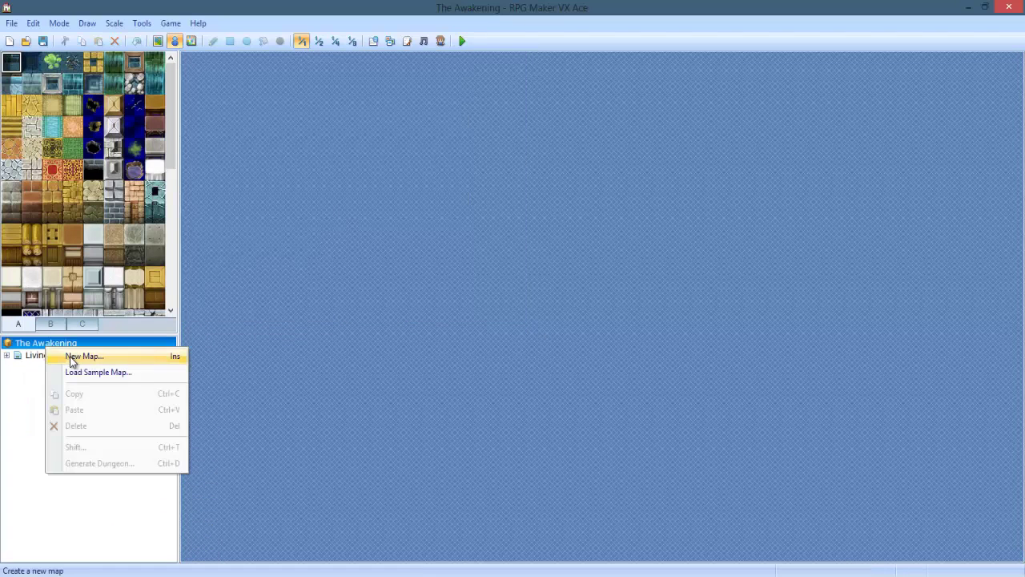
click(24, 349)
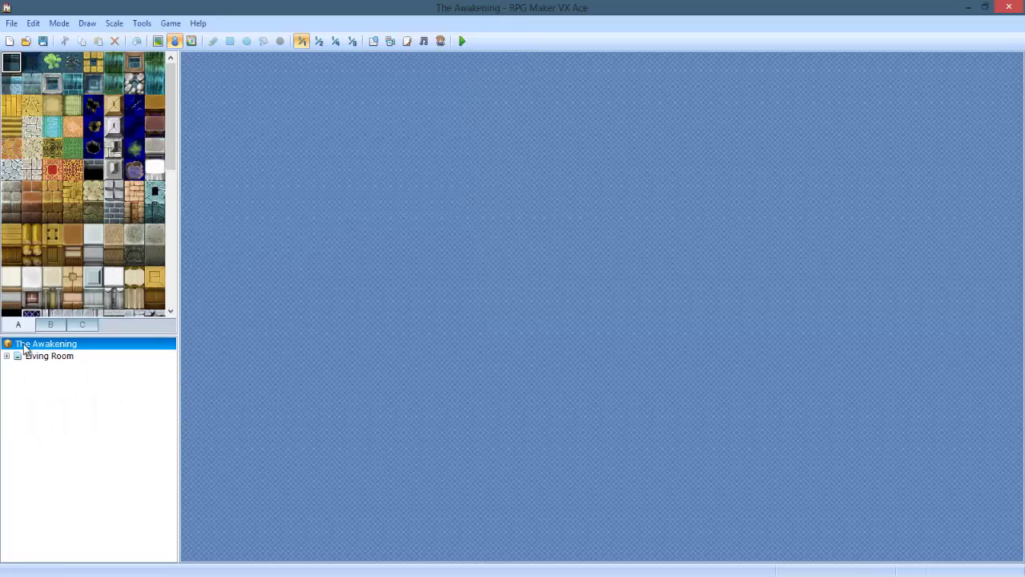
right_click(63, 346)
click(137, 356)
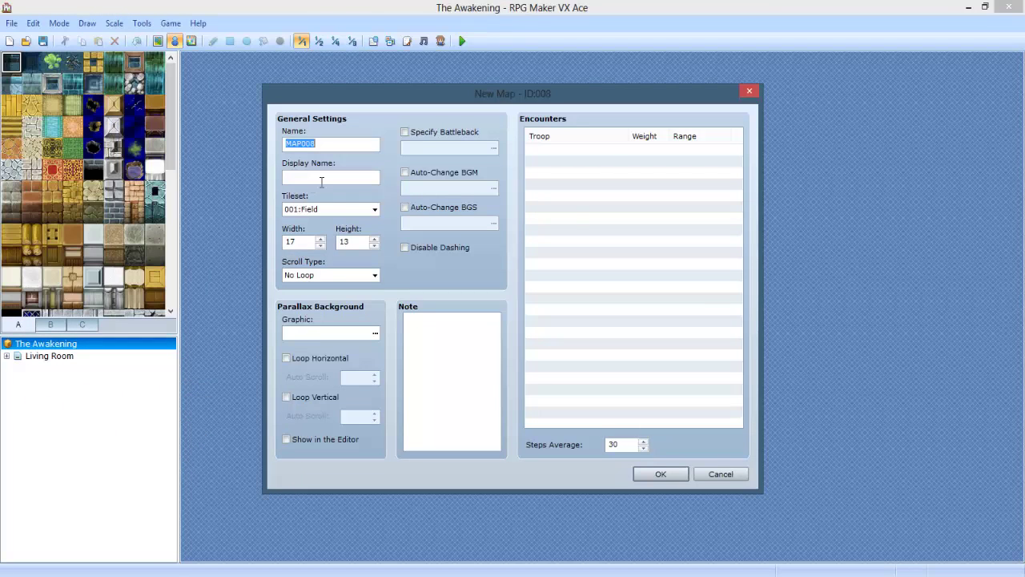
Name the new map Forest, leave its display name empty, assign the 002:Exterior tileset, and create it.
text(Forest)
text(Intre)
key(BackSpace)
key(BackSpace)
key(BackSpace)
key(BackSpace)
key(BackSpace)
key(BackSpace)
click(344, 209)
click(334, 232)
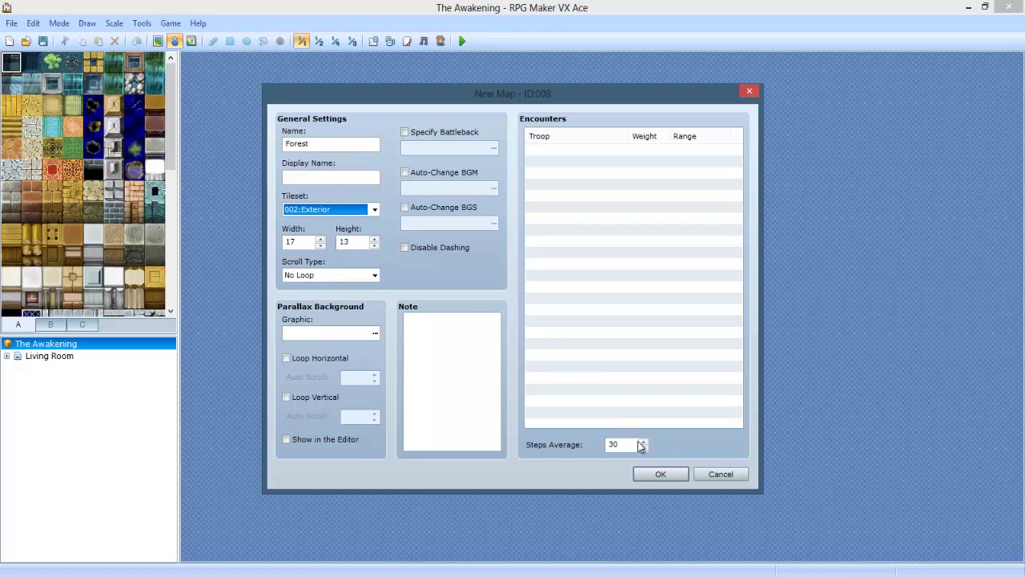
click(659, 473)
Switch to map editing and flood-fill the entire Forest map with the plain grass tile.
click(50, 355)
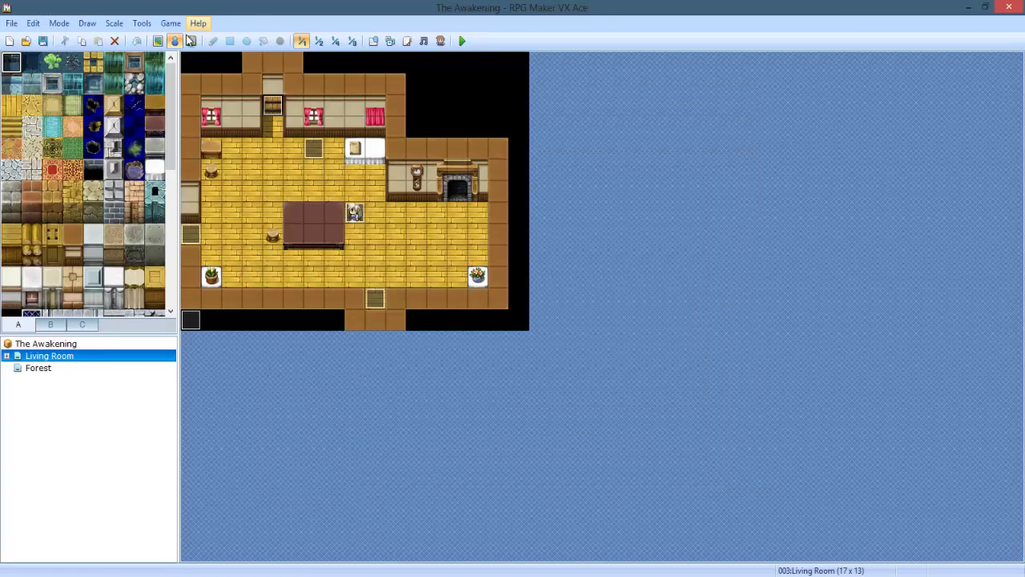
click(157, 40)
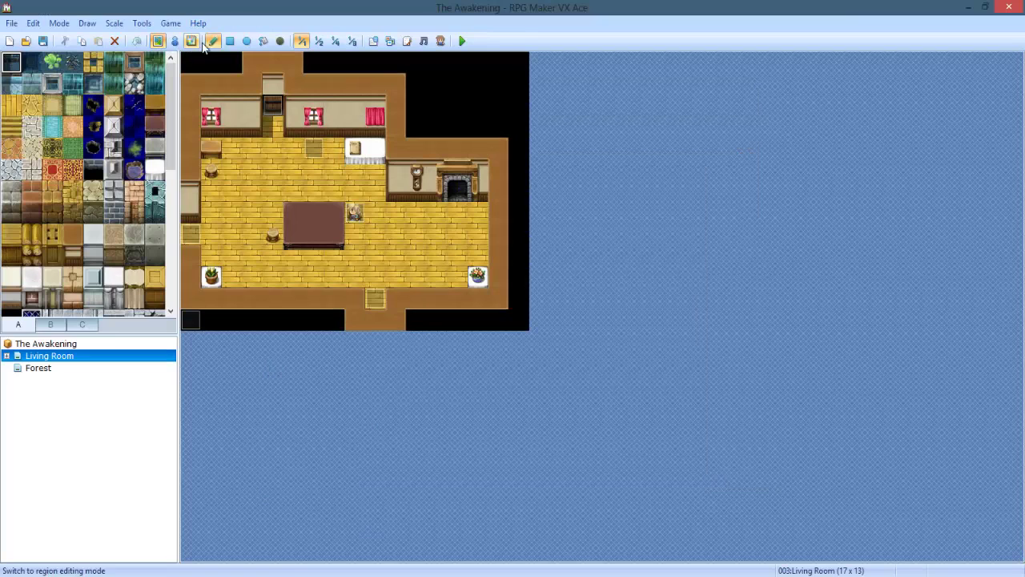
click(45, 368)
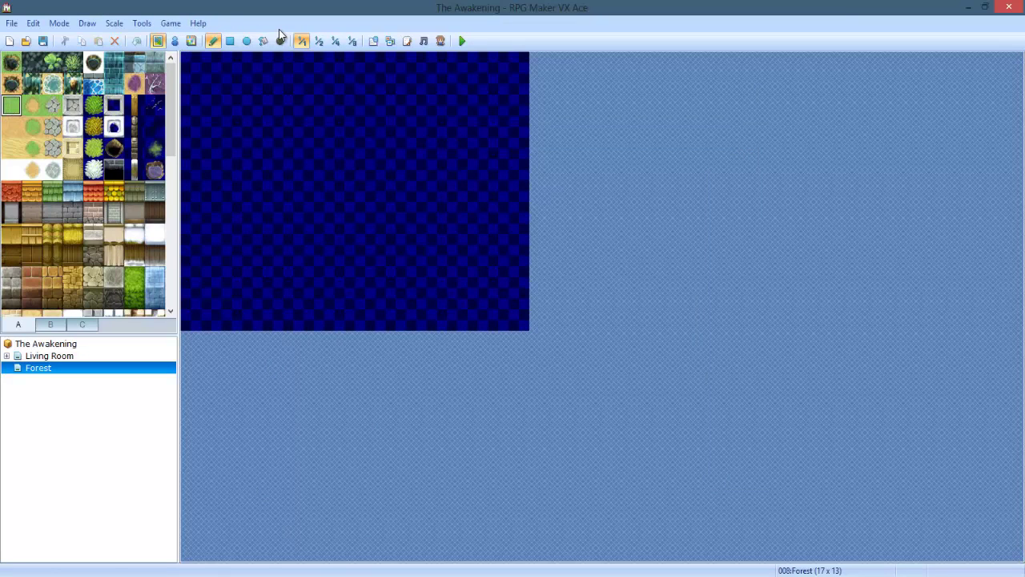
click(263, 41)
click(312, 200)
Expand the Living Room group and compare the upper path exit of the Outside map with the Forest map.
click(7, 356)
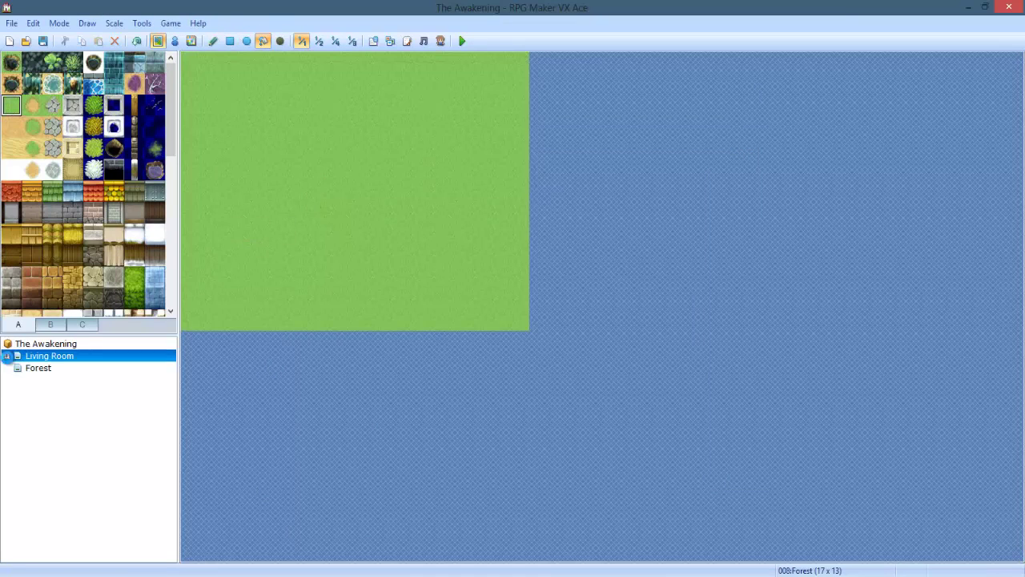
click(51, 429)
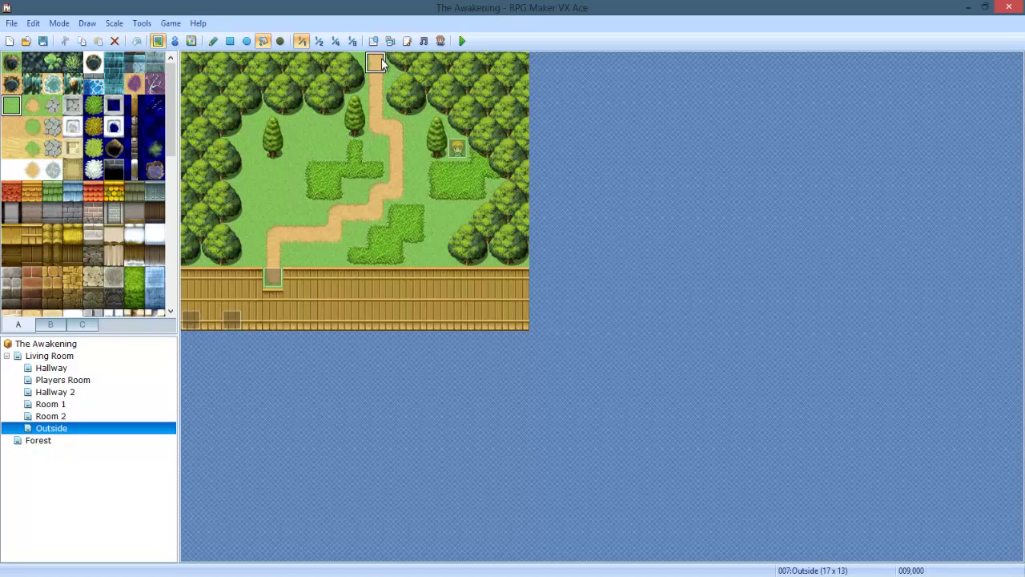
click(99, 441)
key(Up)
key(Down)
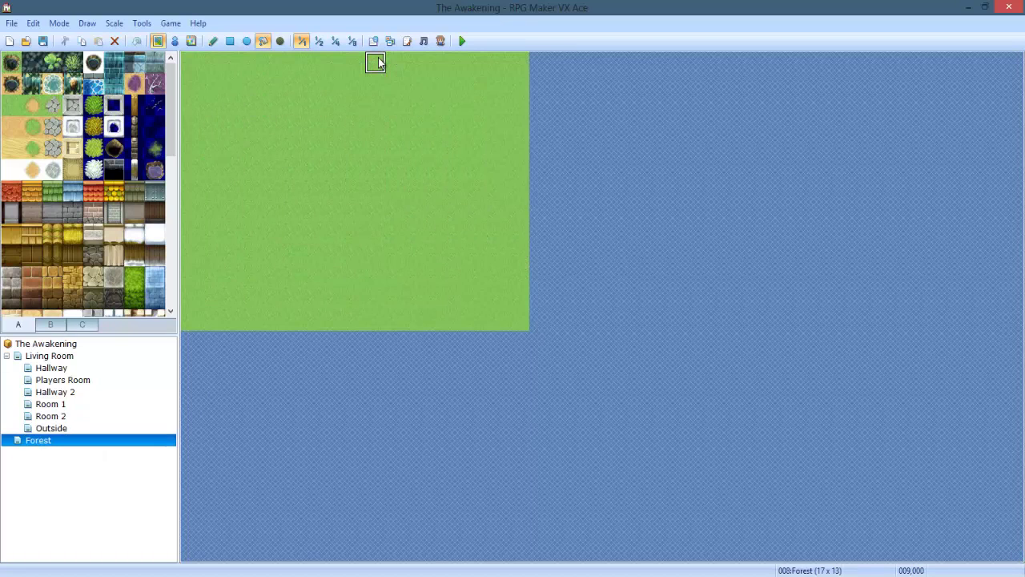
Draw a straight vertical dirt path with the Pencil through column 9 of the Forest map, from upper to lower edge.
click(378, 60)
key(ctrl+z)
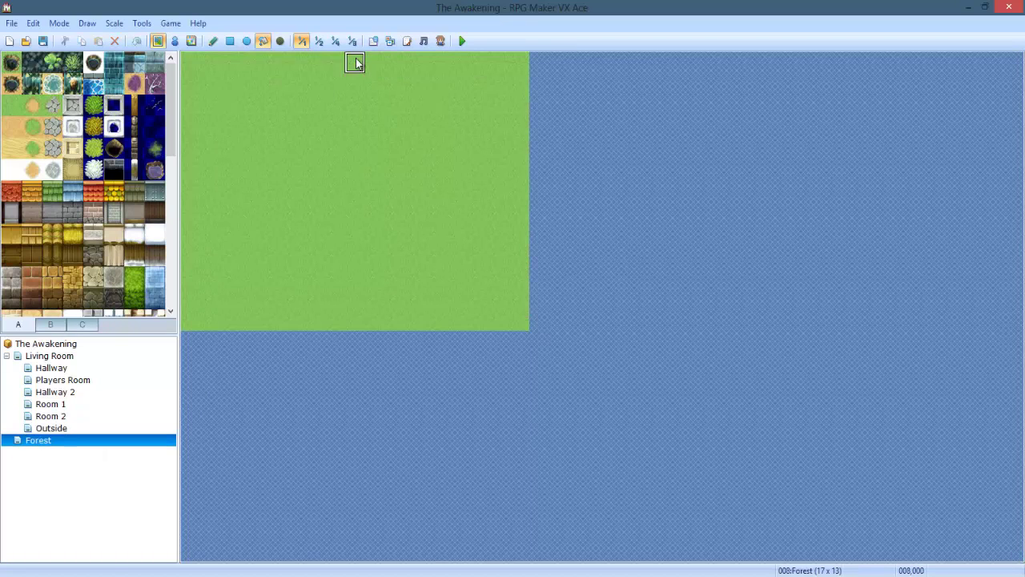
click(212, 41)
key(Up)
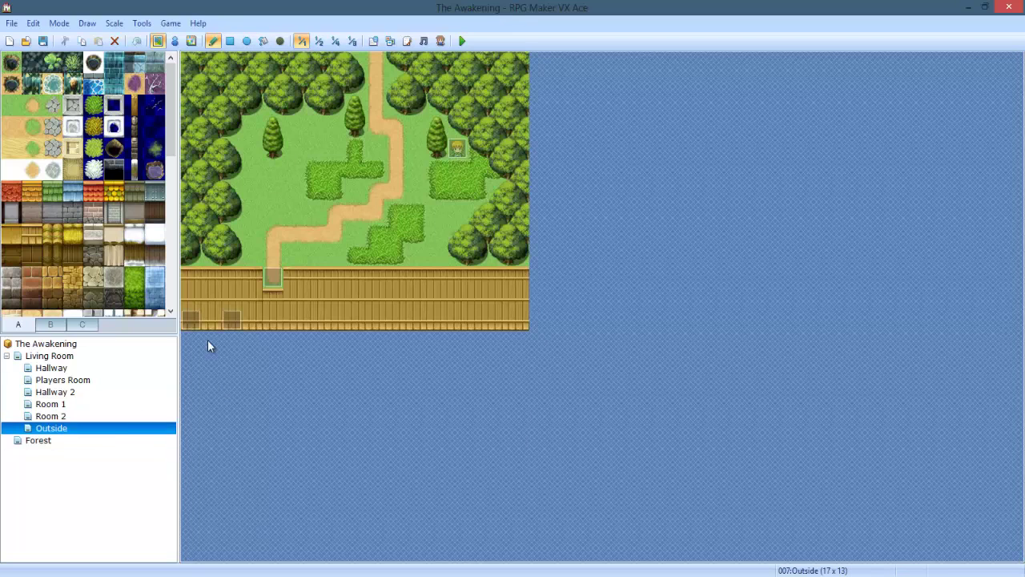
key(Down)
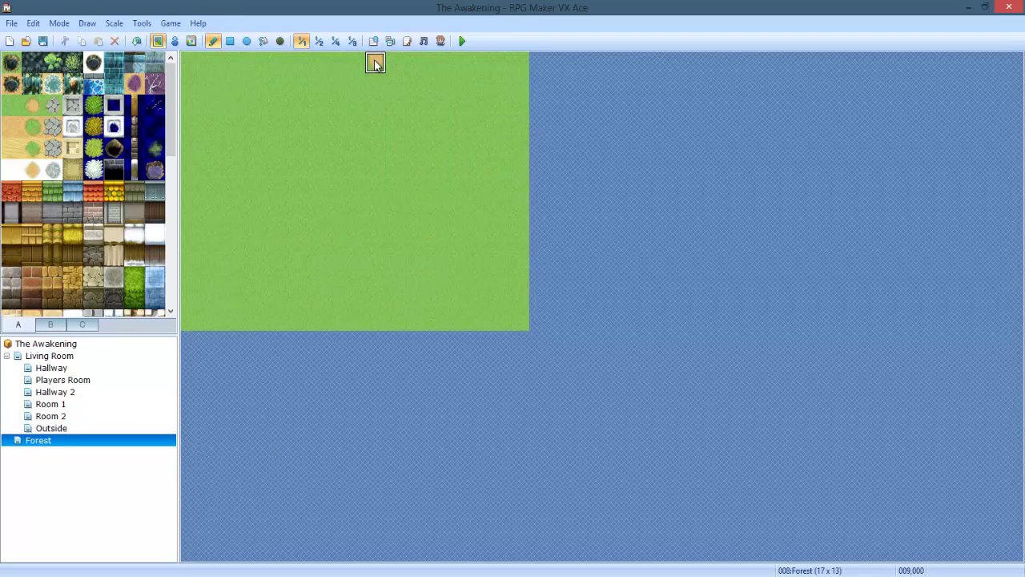
drag(376, 63, 396, 256)
mouse_move(379, 301)
mouse_down()
mouse_move(378, 61)
mouse_move(404, 177)
mouse_move(394, 258)
mouse_move(388, 234)
mouse_up()
right_click(395, 61)
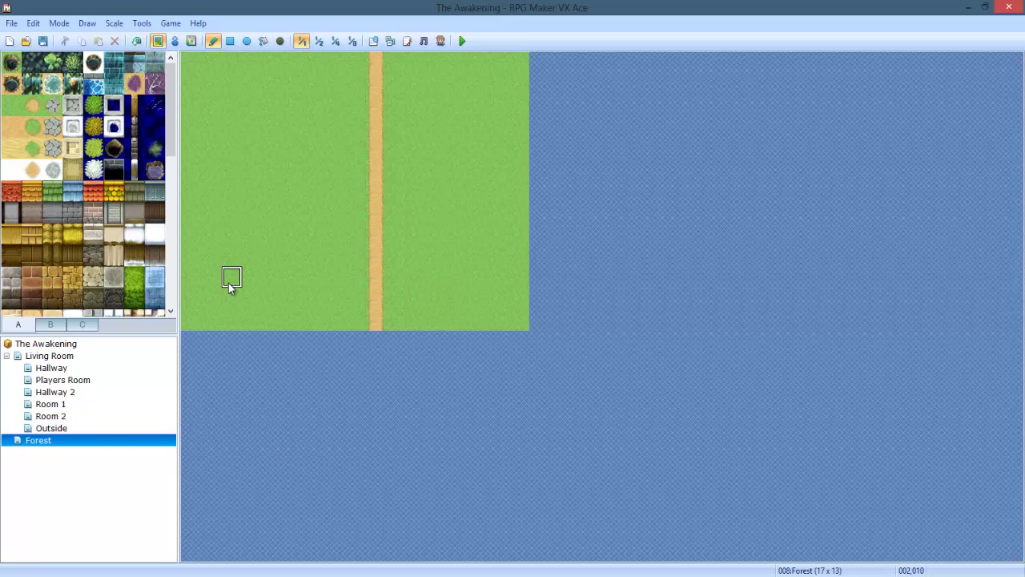
Paint tall grass patches across the Forest map and reshape the dirt path into a winding route reaching the lower edge.
click(65, 427)
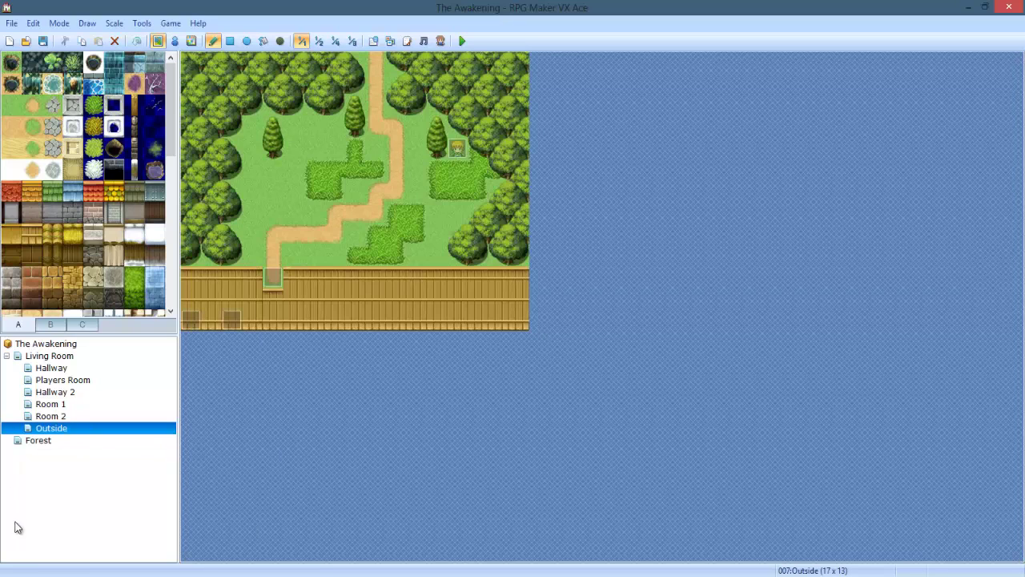
click(36, 440)
click(94, 105)
mouse_move(314, 192)
mouse_down()
mouse_move(355, 254)
mouse_move(400, 185)
mouse_move(348, 155)
mouse_move(544, 171)
mouse_move(408, 98)
mouse_move(232, 295)
mouse_move(417, 194)
mouse_move(387, 247)
mouse_move(334, 192)
mouse_move(368, 116)
mouse_up()
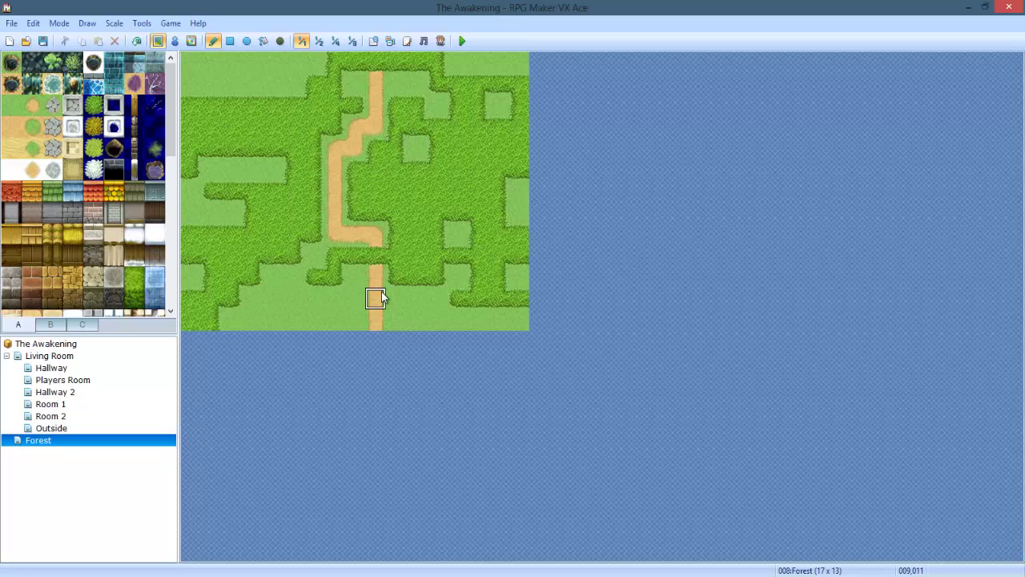
drag(372, 283, 374, 255)
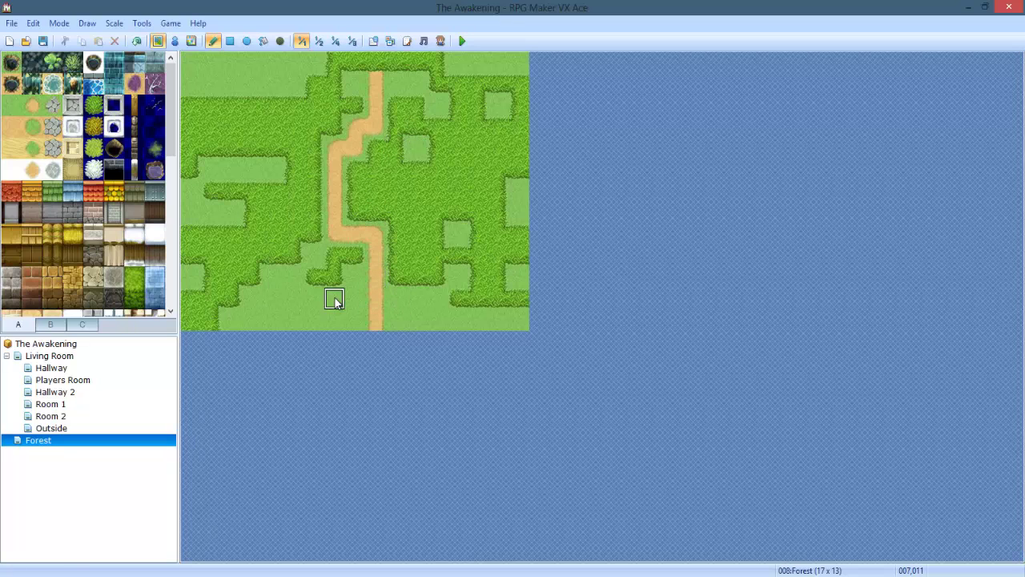
Paint dense tree tiles west of the dirt path along the lower, western and upper edges of the Forest map.
click(49, 323)
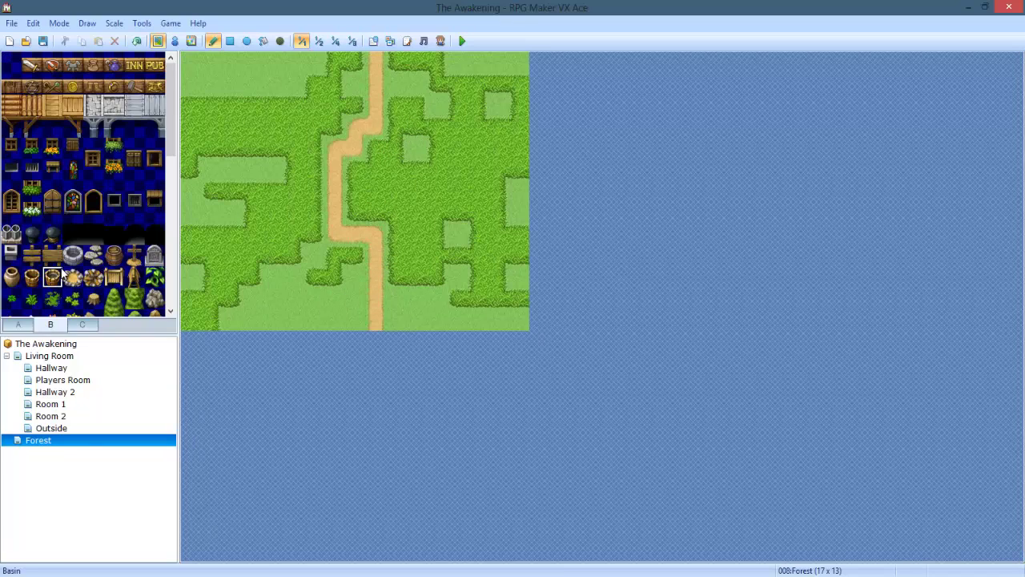
scroll(60, 256, down, 3)
click(62, 245)
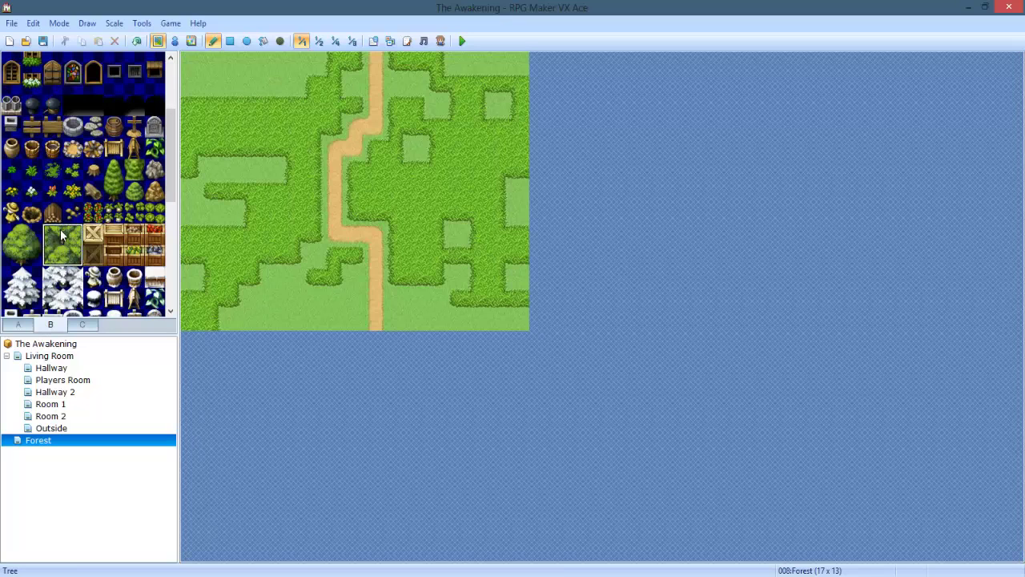
click(327, 279)
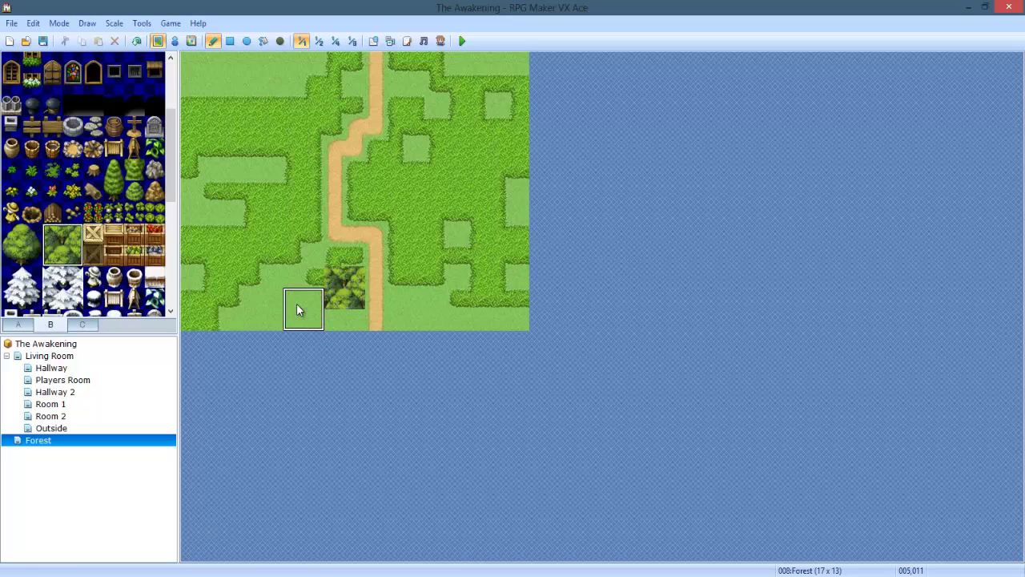
mouse_move(299, 327)
mouse_down()
mouse_move(256, 297)
mouse_move(211, 320)
mouse_move(228, 318)
mouse_move(214, 279)
mouse_up()
click(214, 278)
click(73, 245)
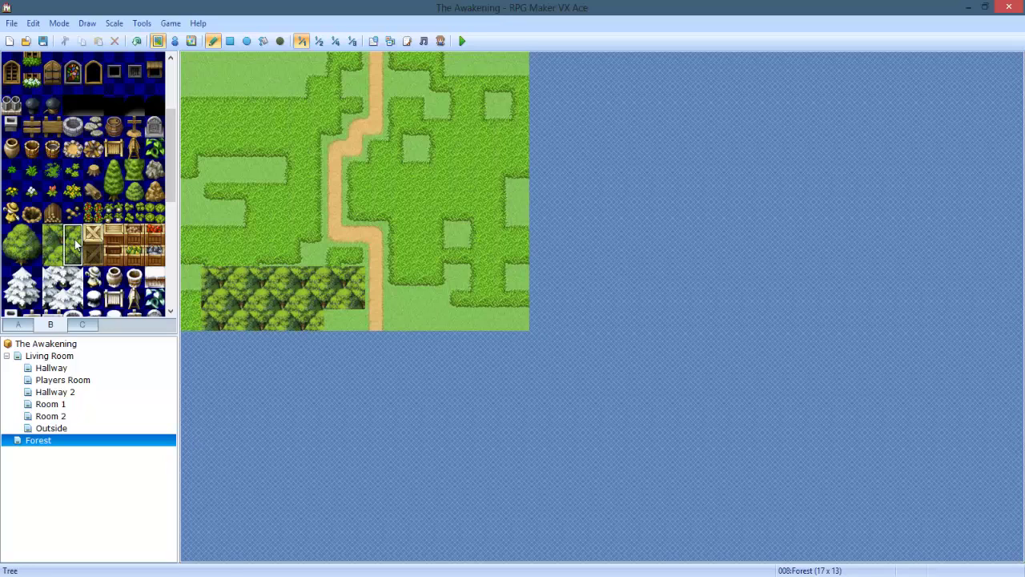
click(189, 298)
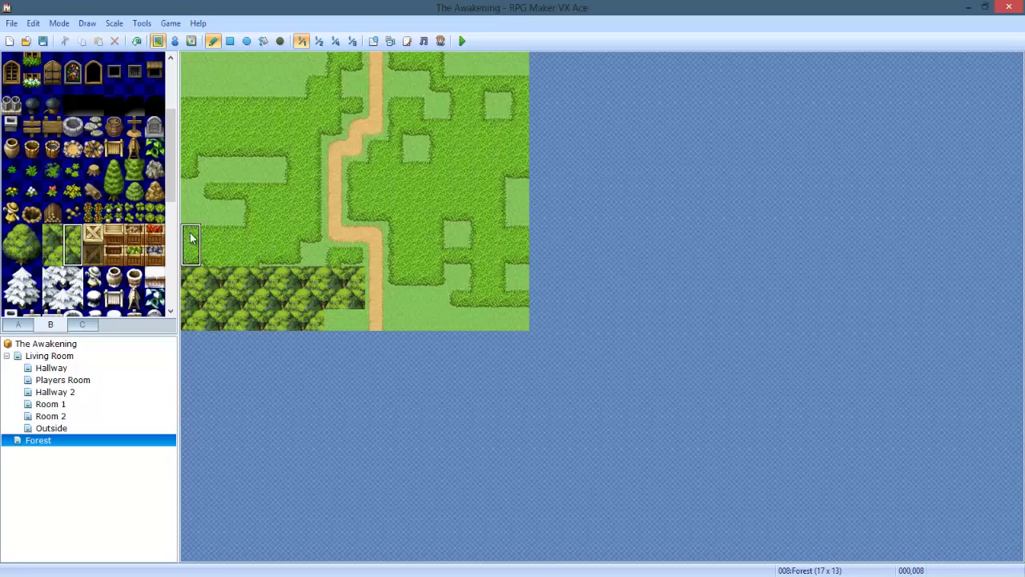
drag(72, 244, 53, 244)
mouse_move(208, 240)
mouse_down()
mouse_move(217, 61)
mouse_move(308, 56)
mouse_move(326, 69)
mouse_up()
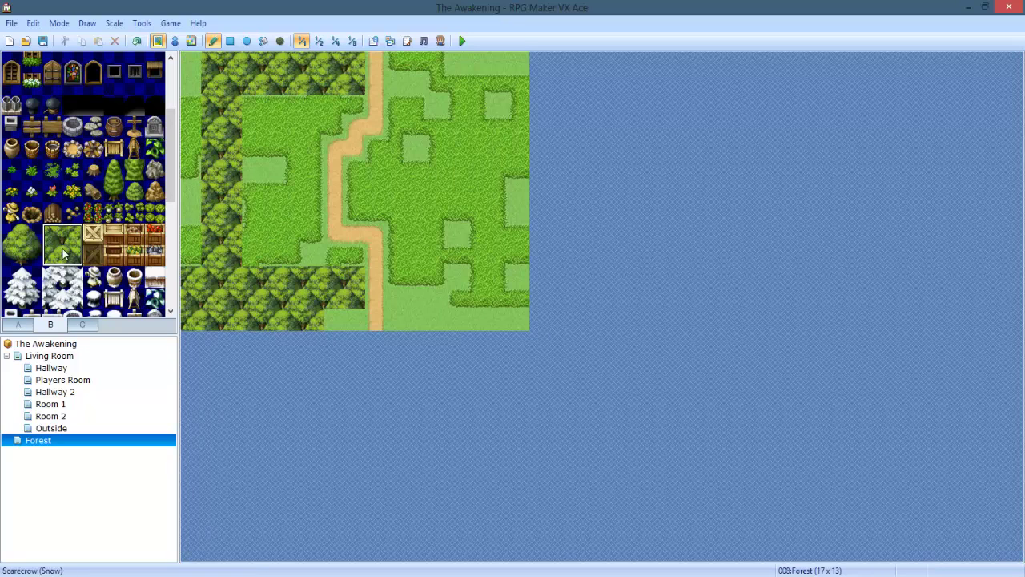
Round off the upper tree row with a tree's outer edge beside the dirt path and tree bases along its underside.
click(33, 244)
click(353, 73)
click(349, 77)
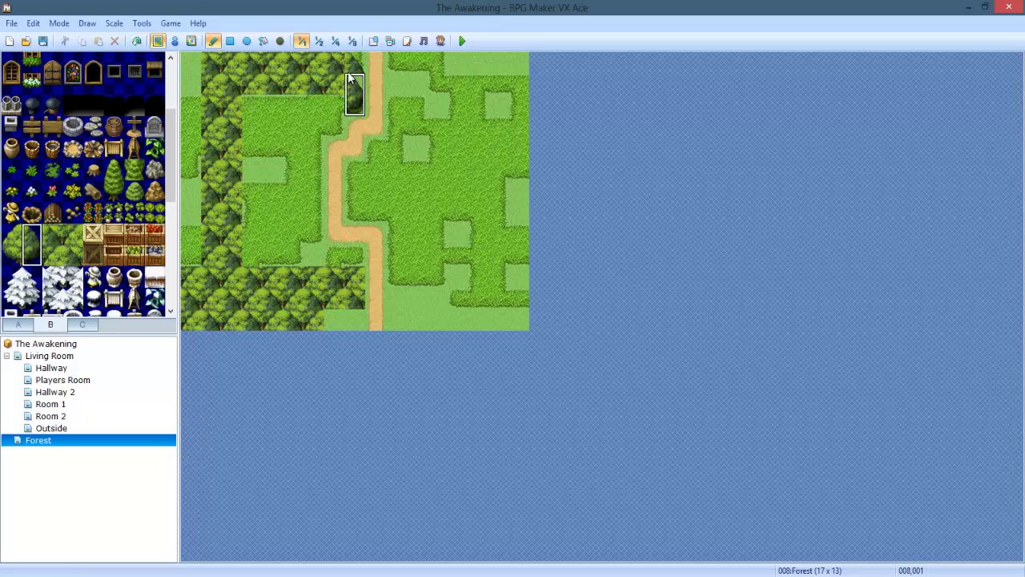
click(33, 253)
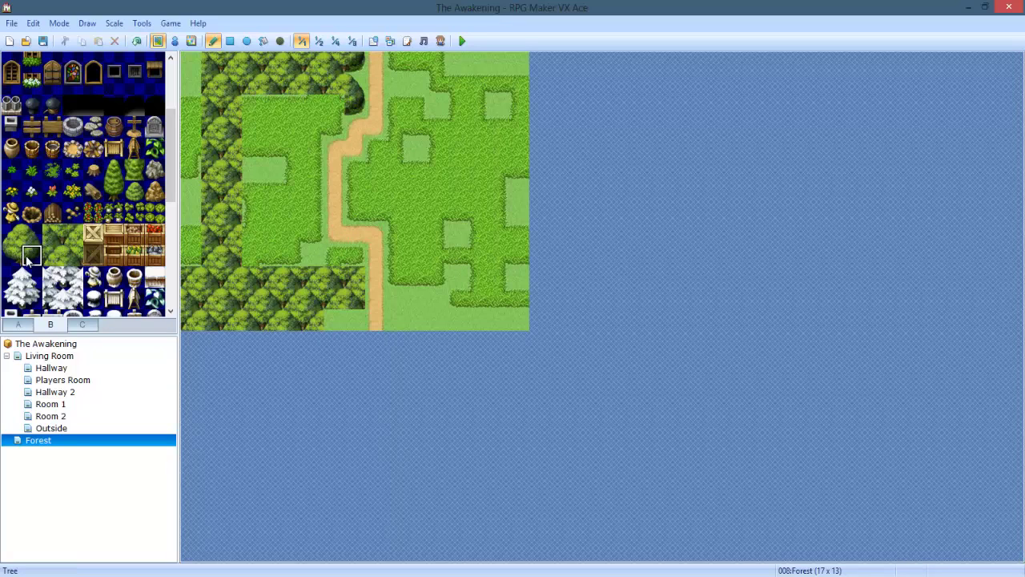
drag(32, 254, 11, 255)
drag(311, 112, 251, 114)
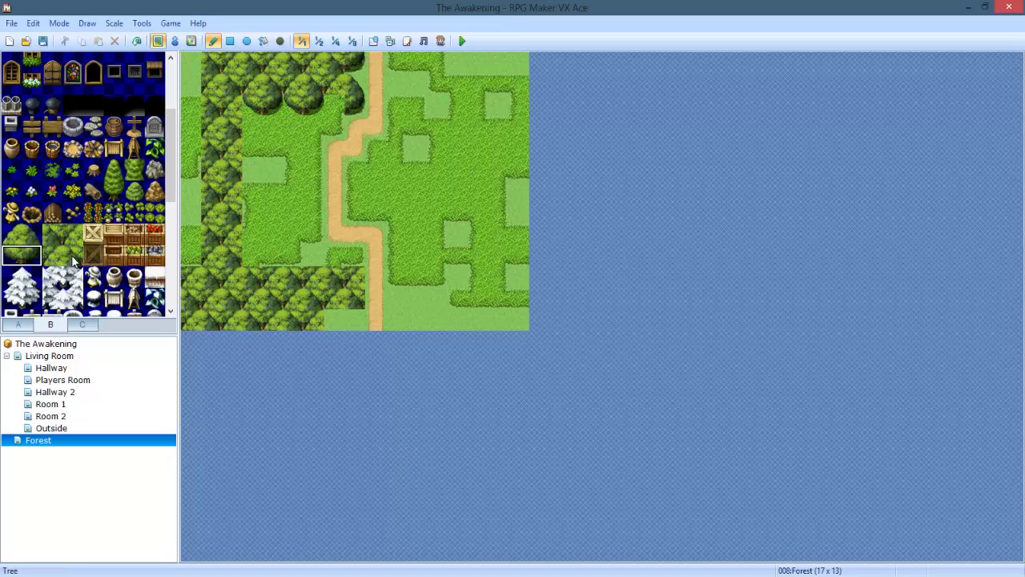
Fix the inner corner of the north-west trees and add rounded outer edges down the eastern side of the western tree column.
click(32, 256)
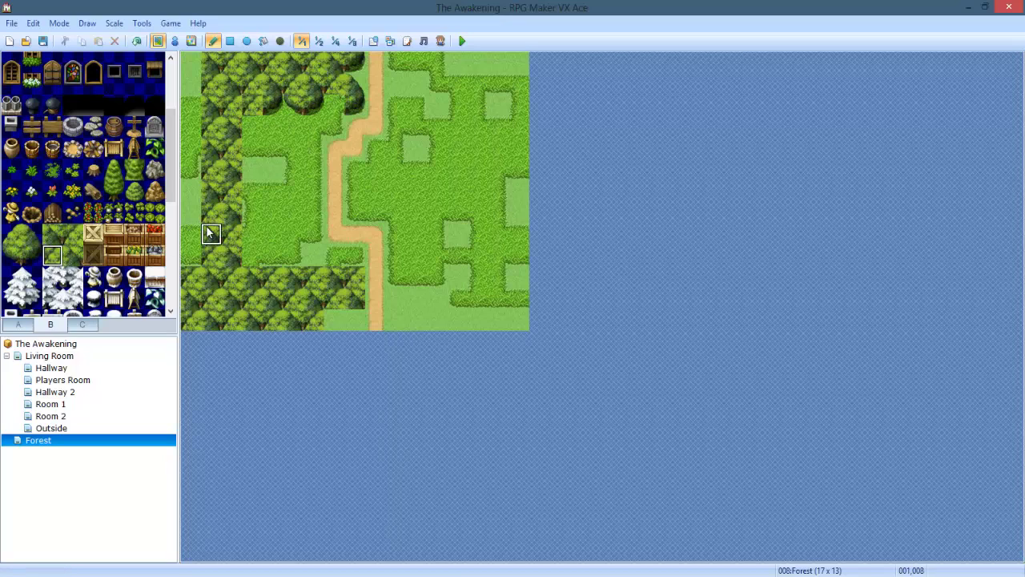
click(52, 233)
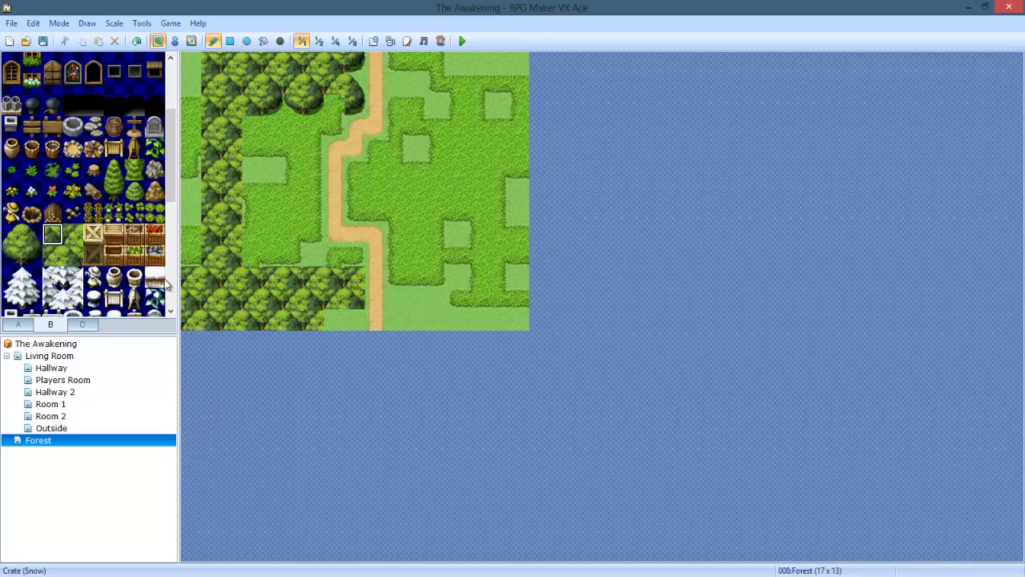
click(12, 255)
click(32, 255)
click(252, 126)
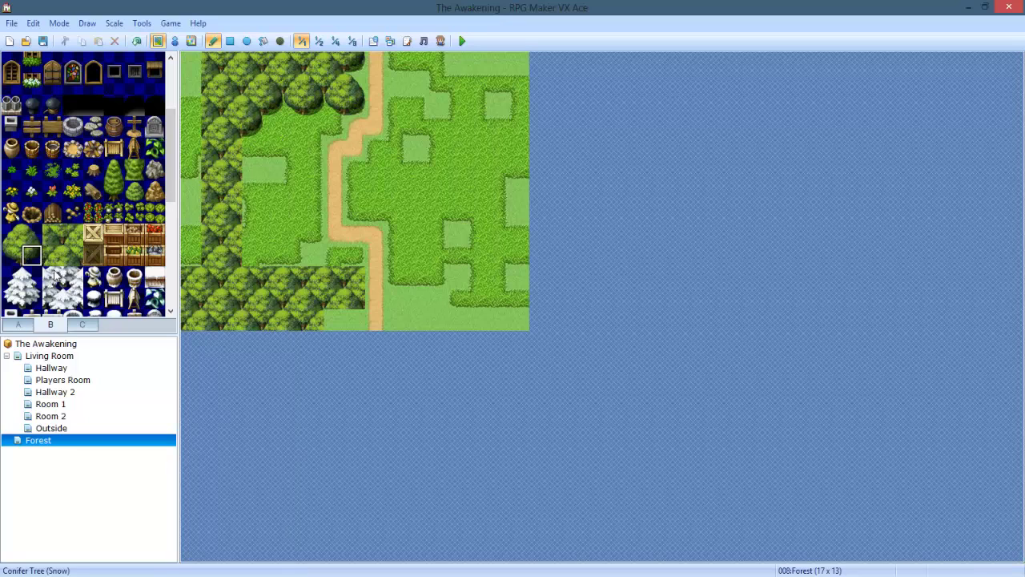
drag(32, 255, 32, 234)
click(250, 148)
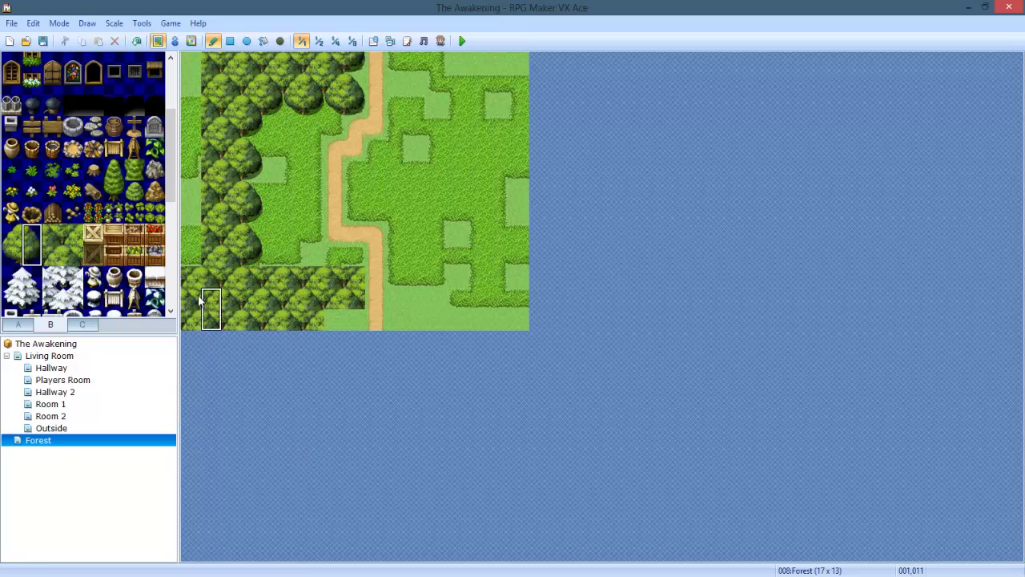
Fill the remaining grass gap along the western map edge with copied dense tree tiles up to the upper corner.
right_drag(191, 291, 189, 277)
click(186, 228)
drag(189, 196, 189, 58)
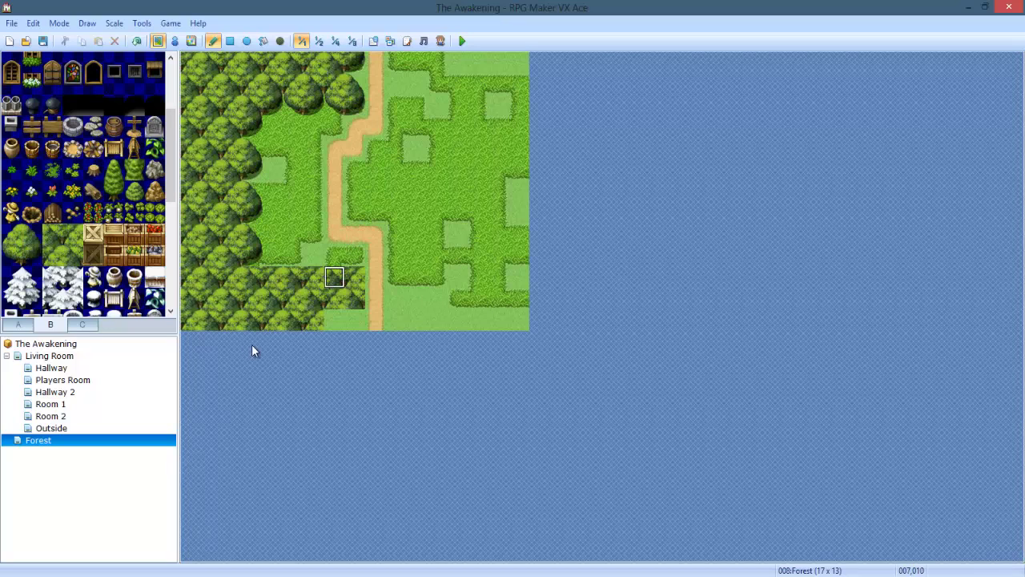
Replace the upper row of the south-western tree block with rounded tree tops and clear the tile nearest the path to grass.
click(72, 255)
drag(57, 240, 72, 255)
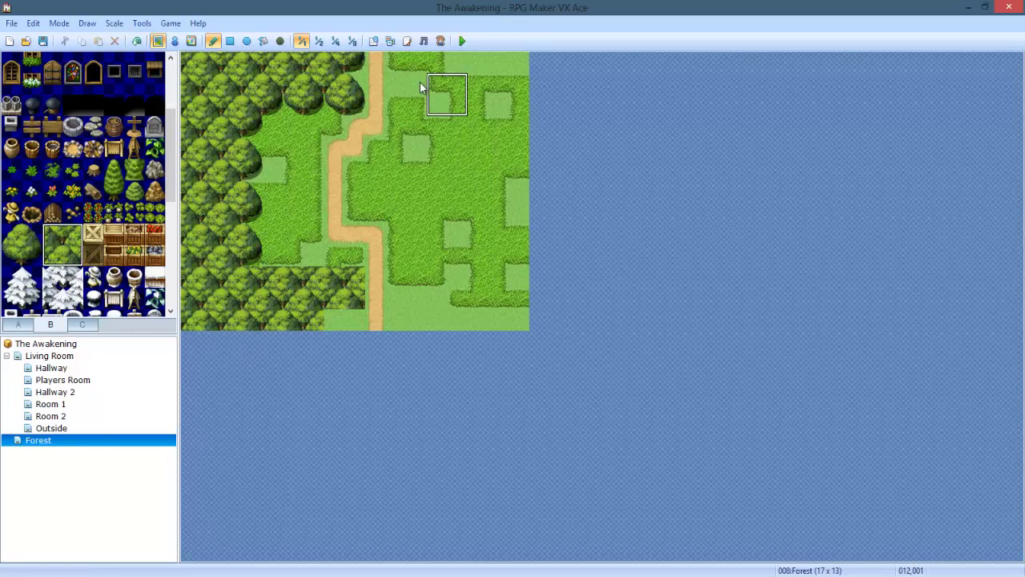
click(45, 240)
click(71, 238)
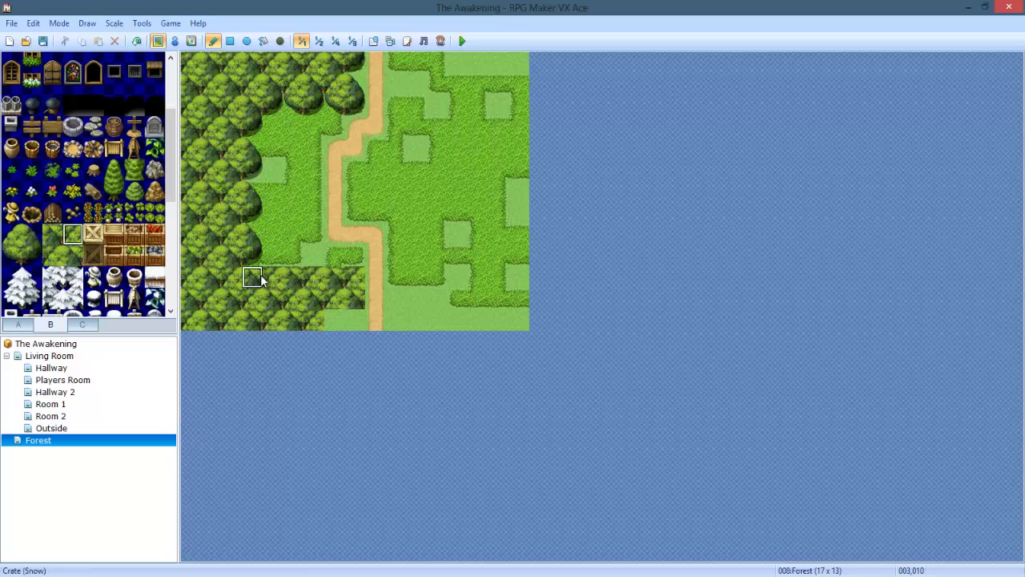
click(73, 254)
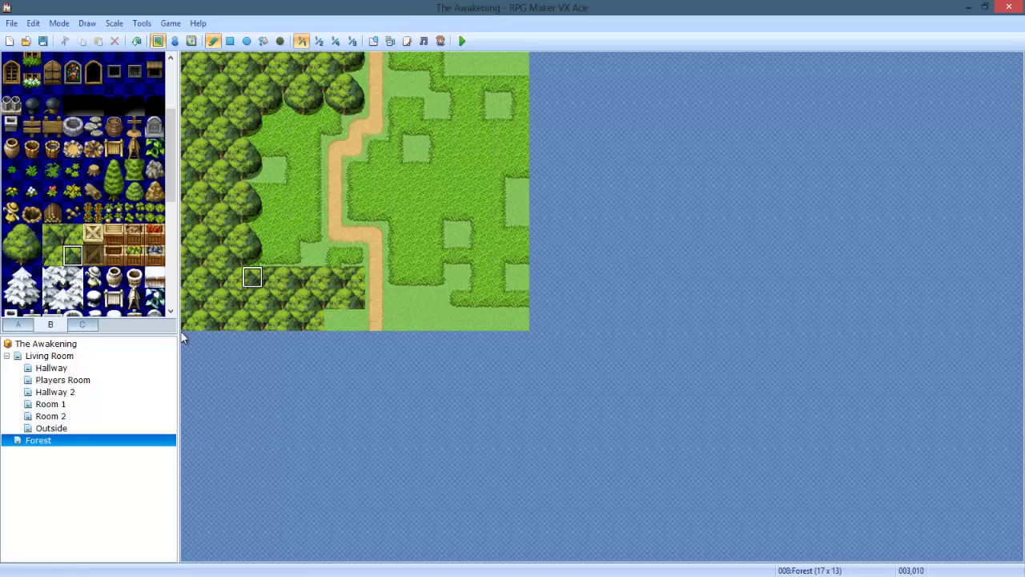
click(28, 235)
click(12, 234)
drag(16, 233, 32, 234)
click(292, 277)
click(274, 277)
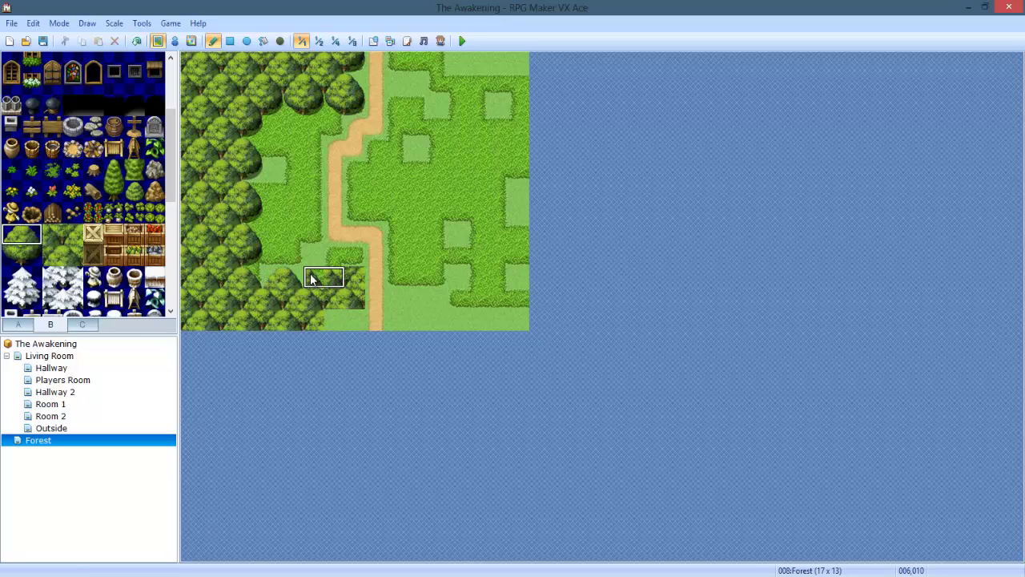
click(312, 277)
right_click(421, 283)
click(354, 277)
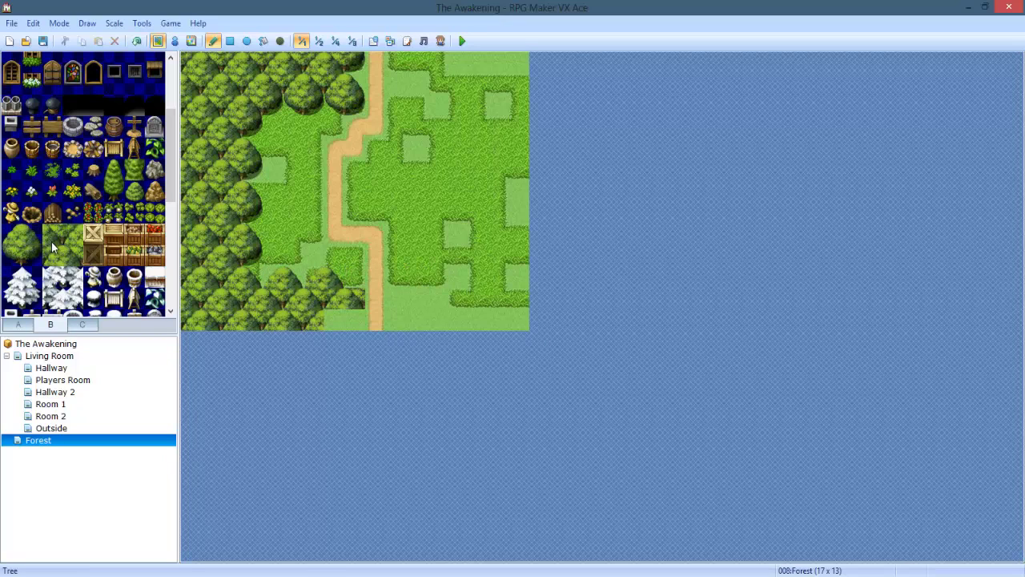
Finish the south-western trees beside the path with a rounded lower tree edge and fill the grass gap in the bottom row.
click(31, 257)
click(353, 319)
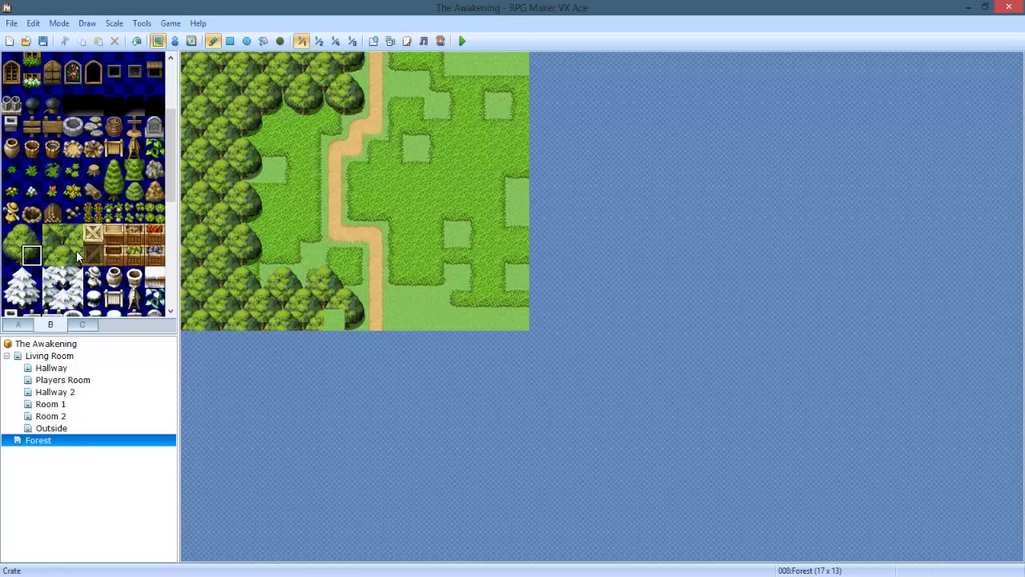
click(50, 253)
click(90, 253)
click(74, 253)
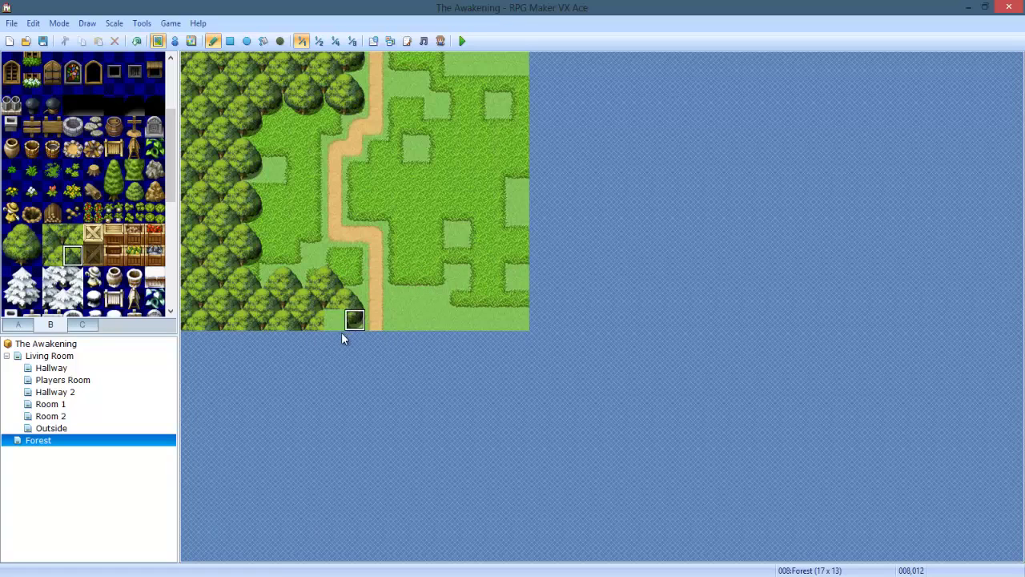
click(334, 320)
click(273, 319)
Paint a row of dense trees along the lower map edge from the dirt path to the eastern edge.
drag(53, 235, 72, 255)
click(401, 290)
click(440, 292)
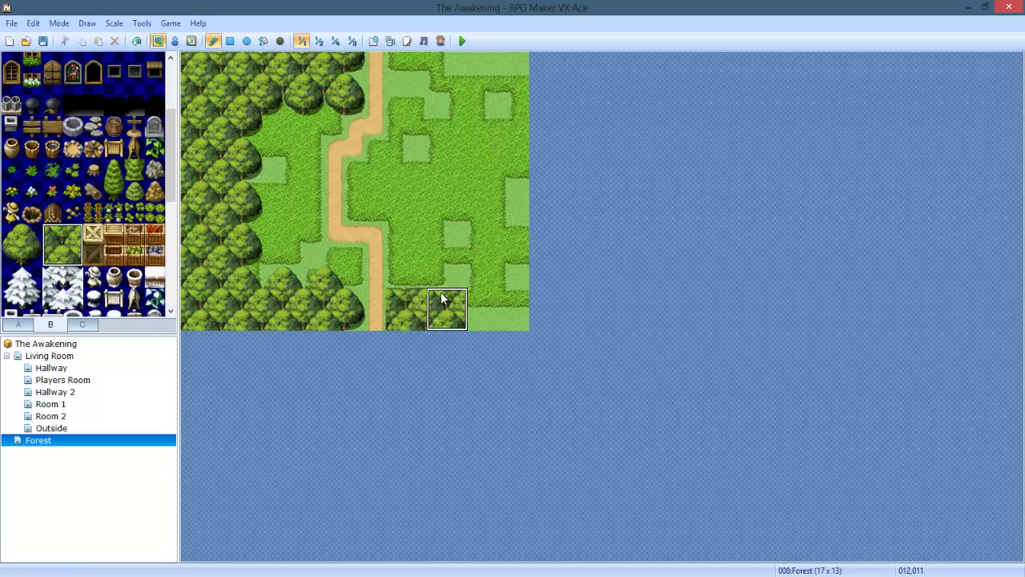
drag(471, 298, 519, 300)
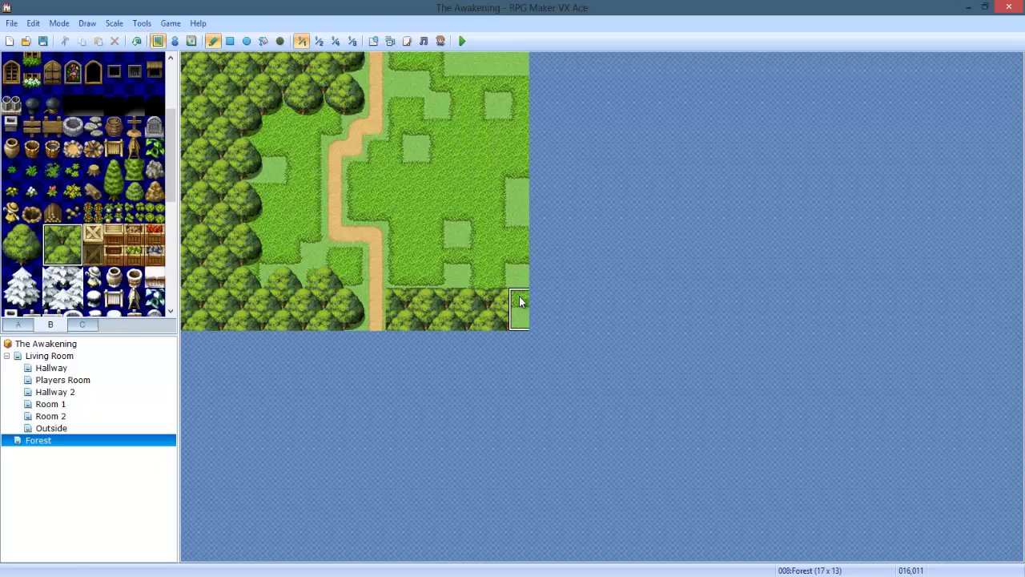
Fill the eastern side of the Forest map with dense trees, stepping back from the path and narrowing toward the upper edge.
click(393, 253)
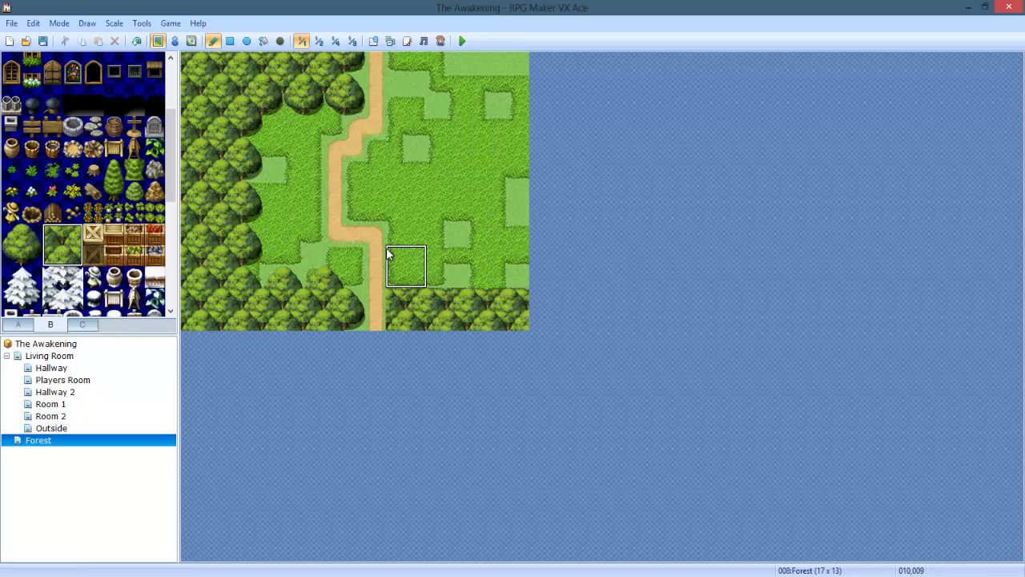
click(423, 215)
click(434, 218)
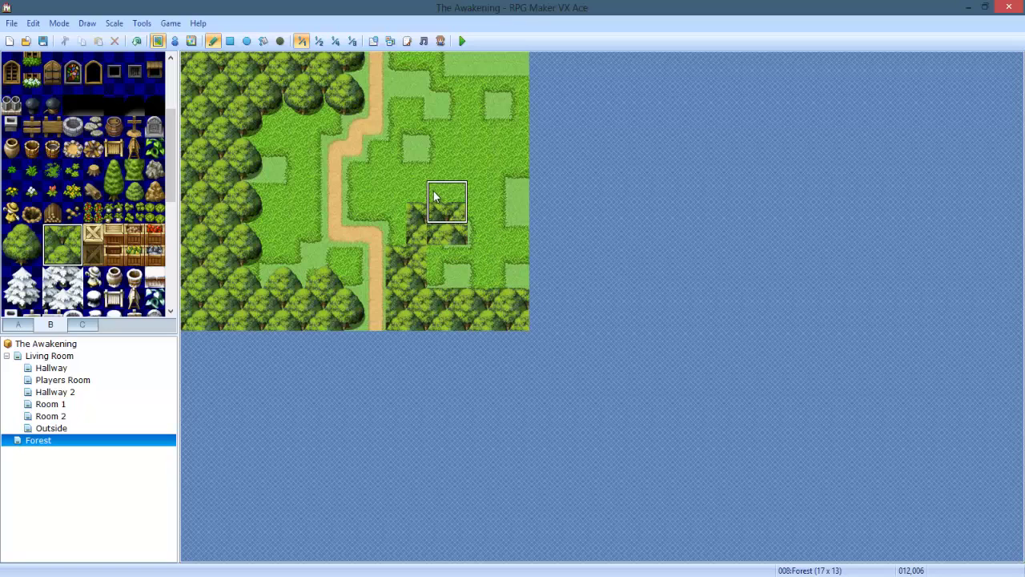
mouse_move(470, 179)
mouse_down()
mouse_move(482, 230)
mouse_move(429, 164)
mouse_up()
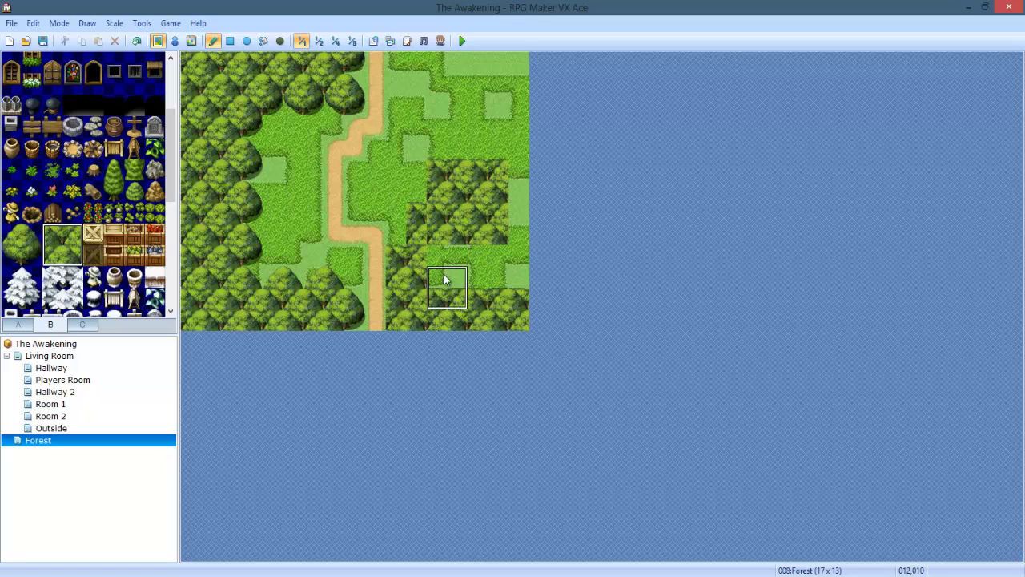
mouse_move(480, 256)
mouse_down()
mouse_move(520, 257)
mouse_move(518, 156)
mouse_up()
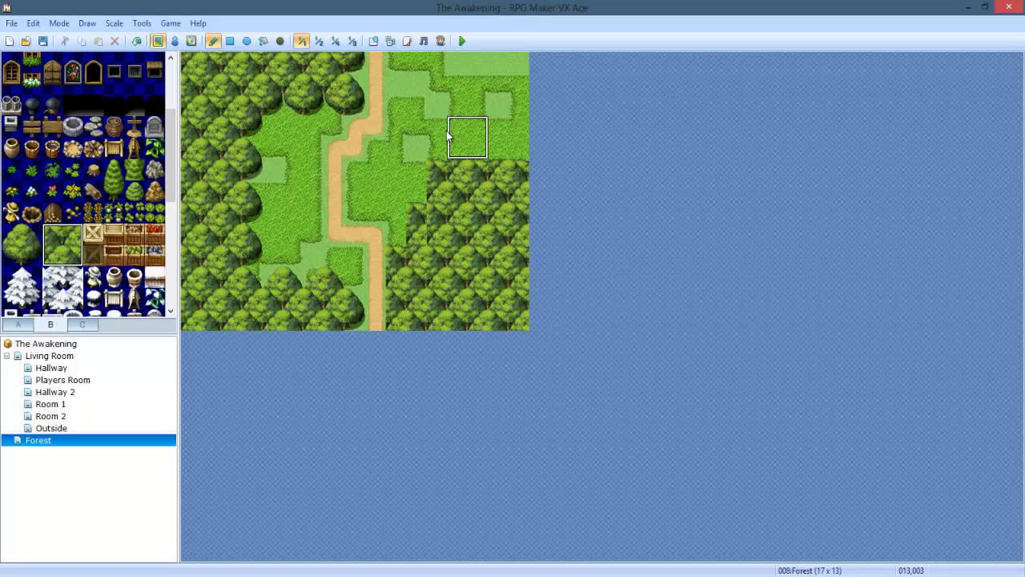
drag(446, 131, 506, 117)
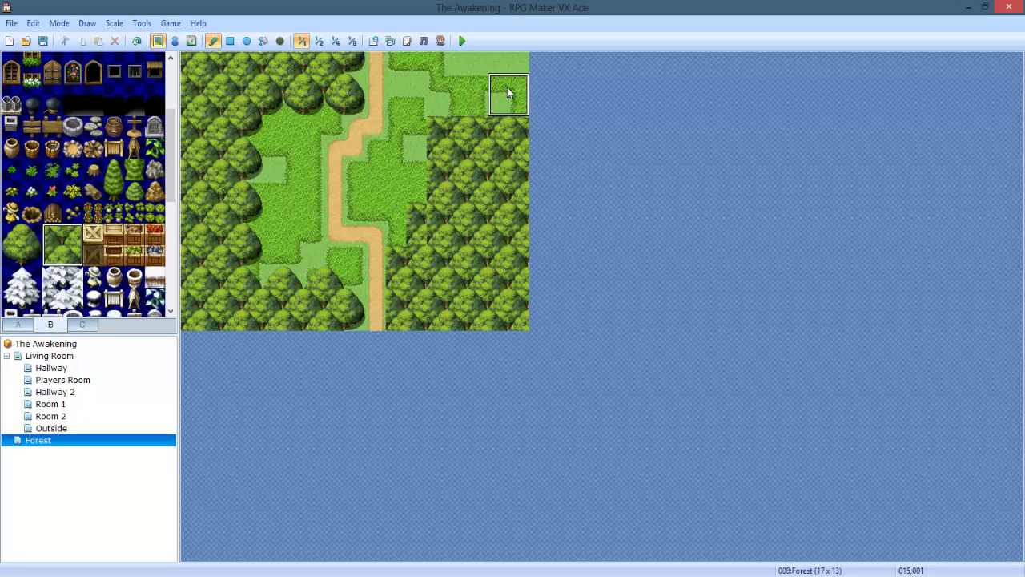
click(506, 87)
drag(71, 255, 56, 253)
click(507, 64)
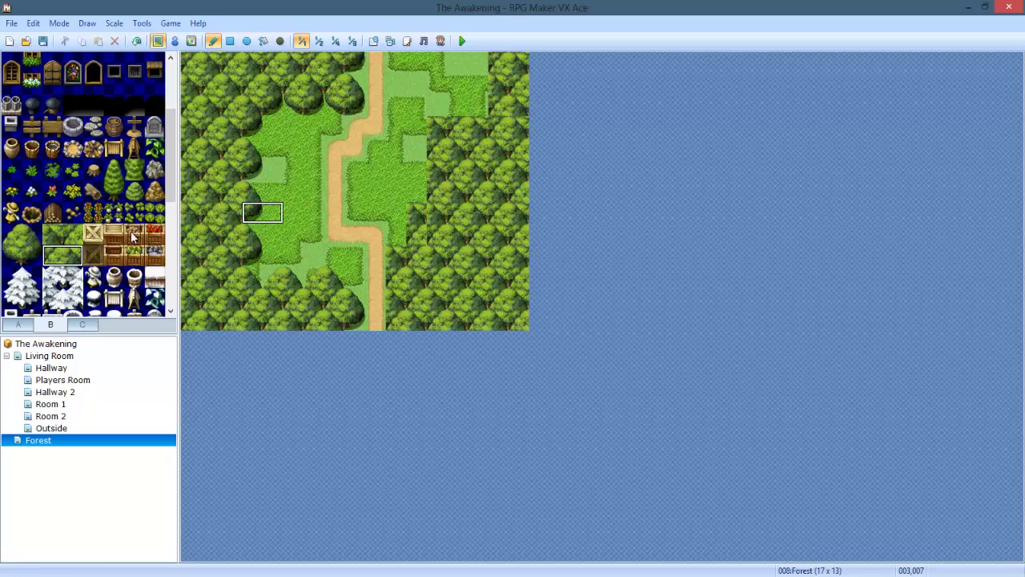
Round off the south-eastern trees facing the dirt path with outer tree edges and a matching tree top.
click(11, 233)
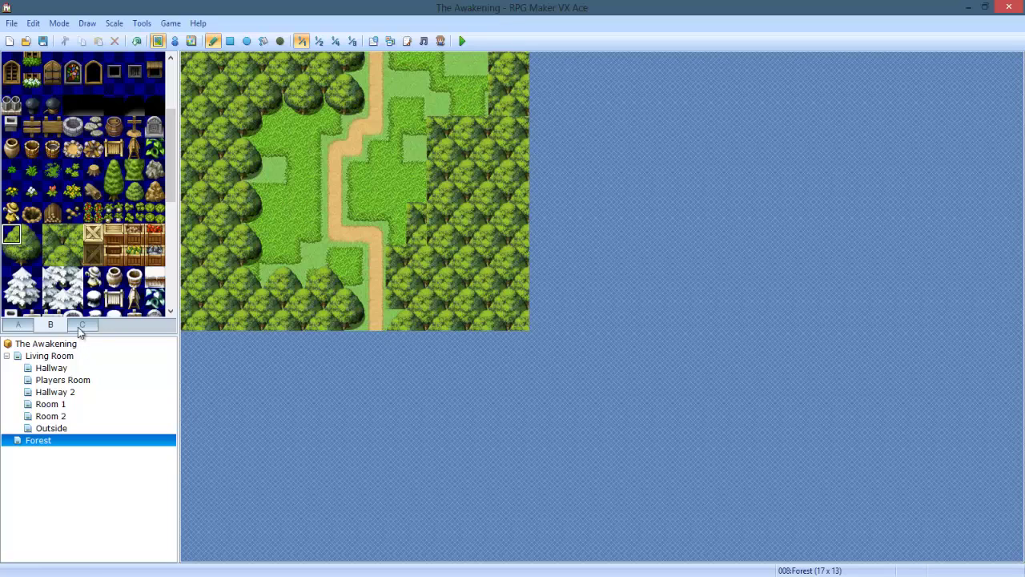
drag(11, 233, 11, 253)
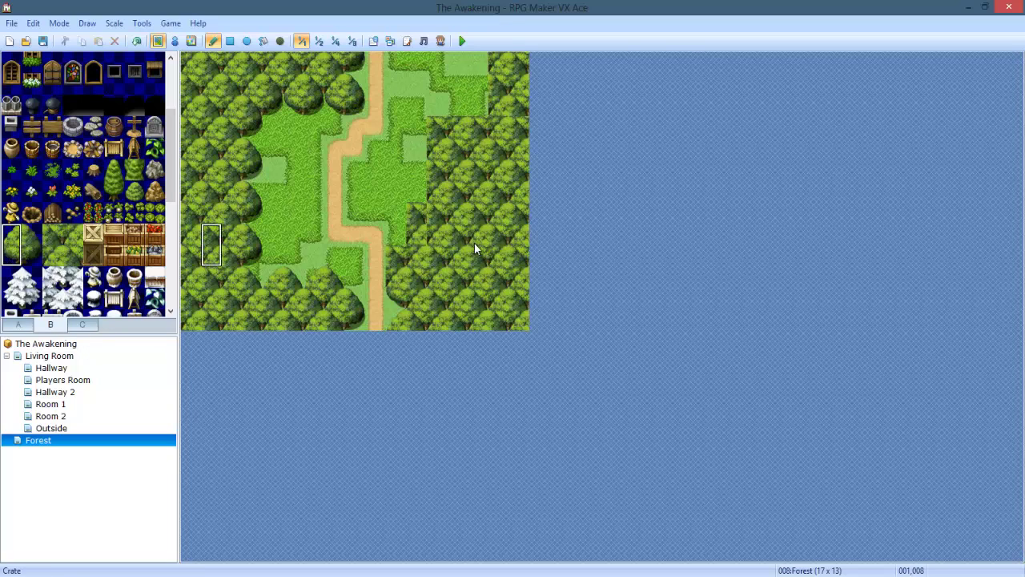
right_click(393, 258)
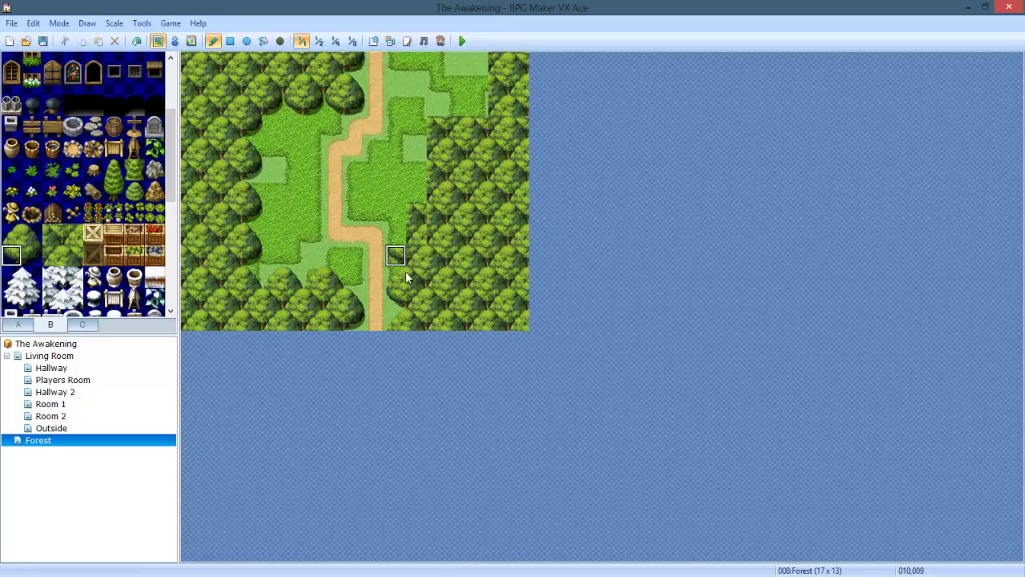
right_click(396, 234)
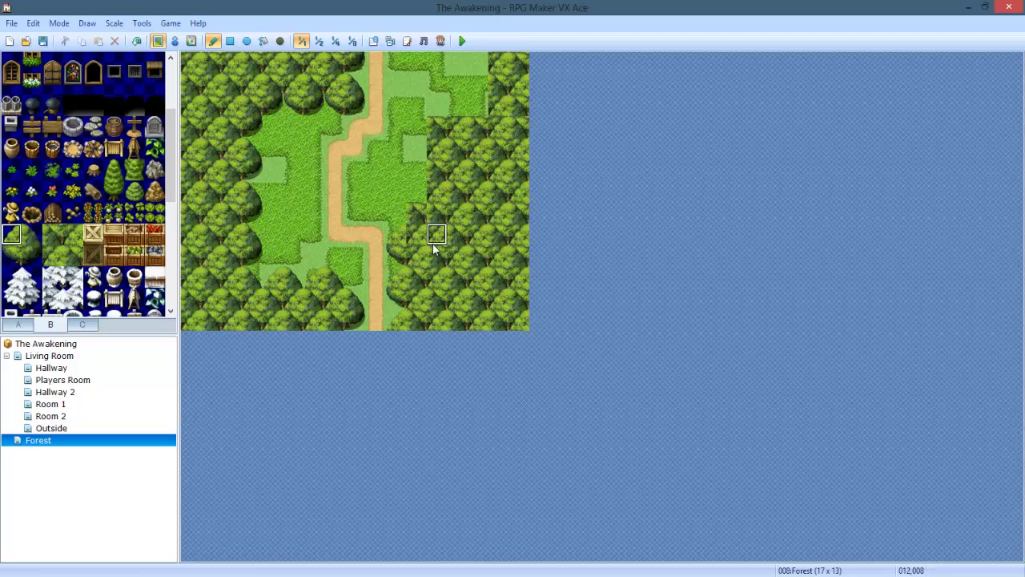
click(34, 233)
click(417, 236)
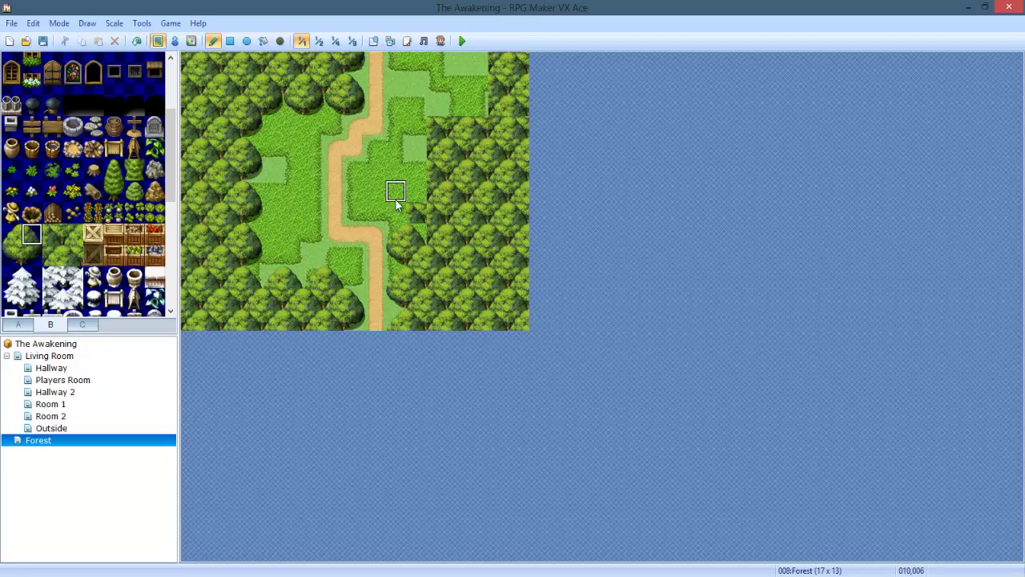
Round off the eastern tree line facing the dirt path above its lower bend with outer tree edges and rounded tree tops.
right_click(396, 200)
click(416, 213)
click(26, 240)
click(79, 252)
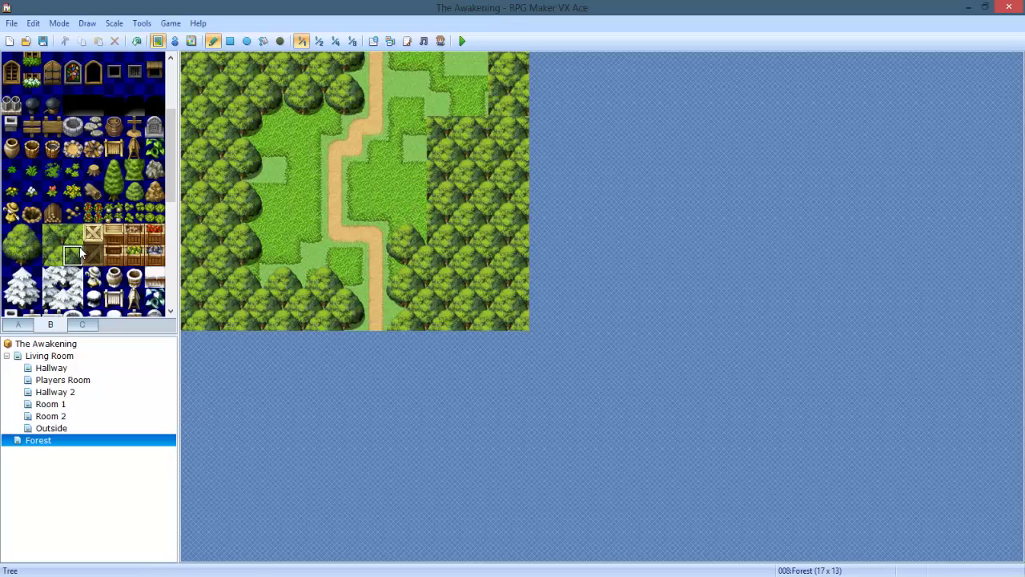
click(52, 250)
click(415, 235)
click(47, 237)
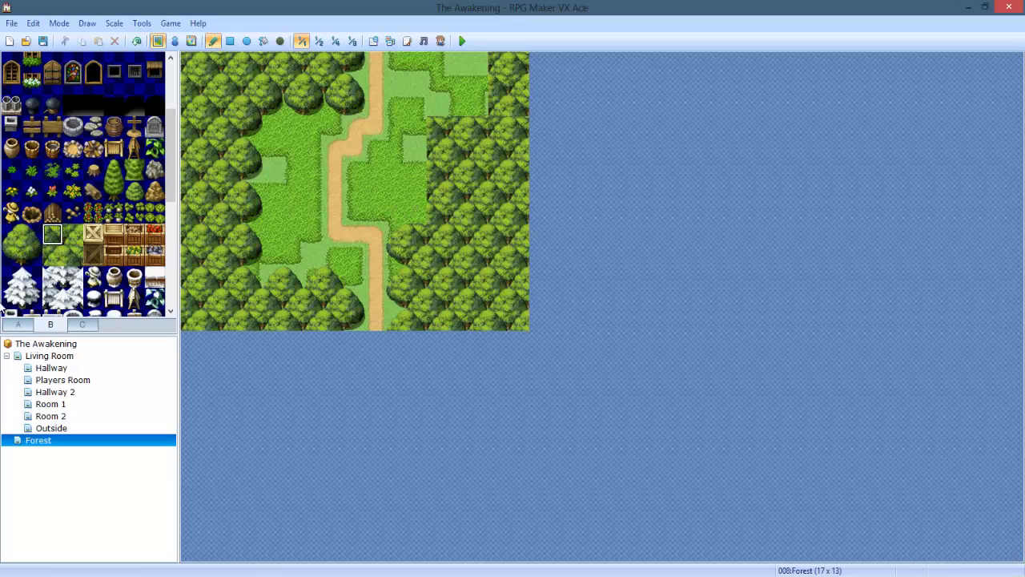
right_click(225, 232)
mouse_move(11, 236)
mouse_down()
mouse_move(10, 255)
mouse_move(23, 235)
mouse_move(12, 234)
mouse_up()
click(414, 130)
click(441, 104)
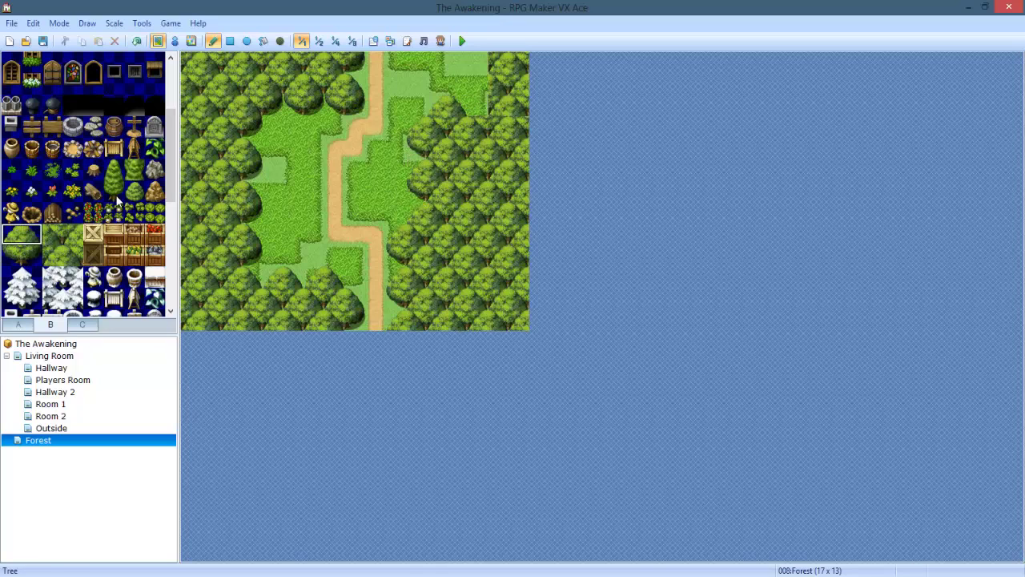
Shape the trees bordering the north-eastern grass gap with a rounded outer tree top and a rounded lower tree edge.
click(11, 233)
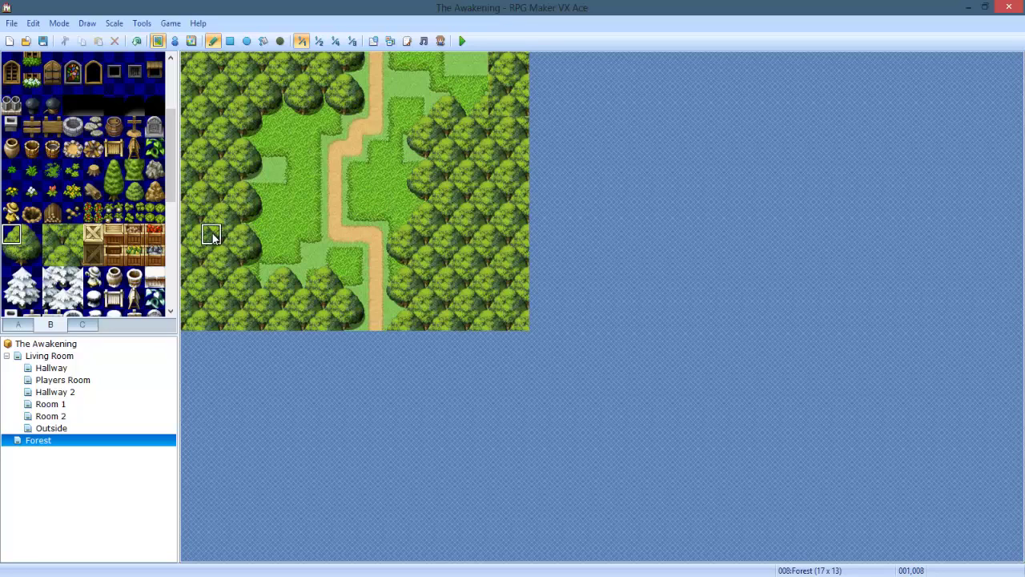
drag(32, 233, 31, 253)
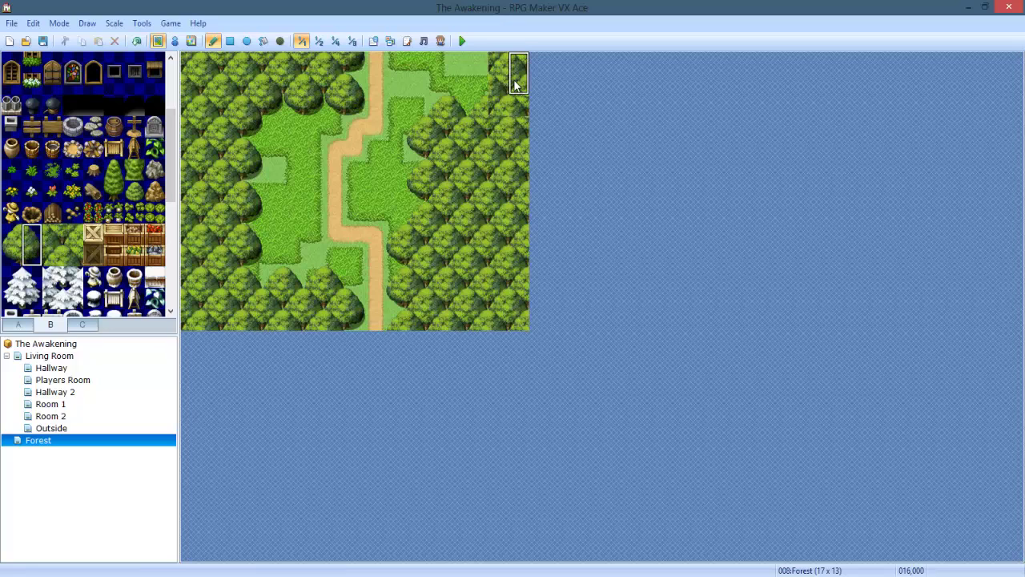
click(498, 82)
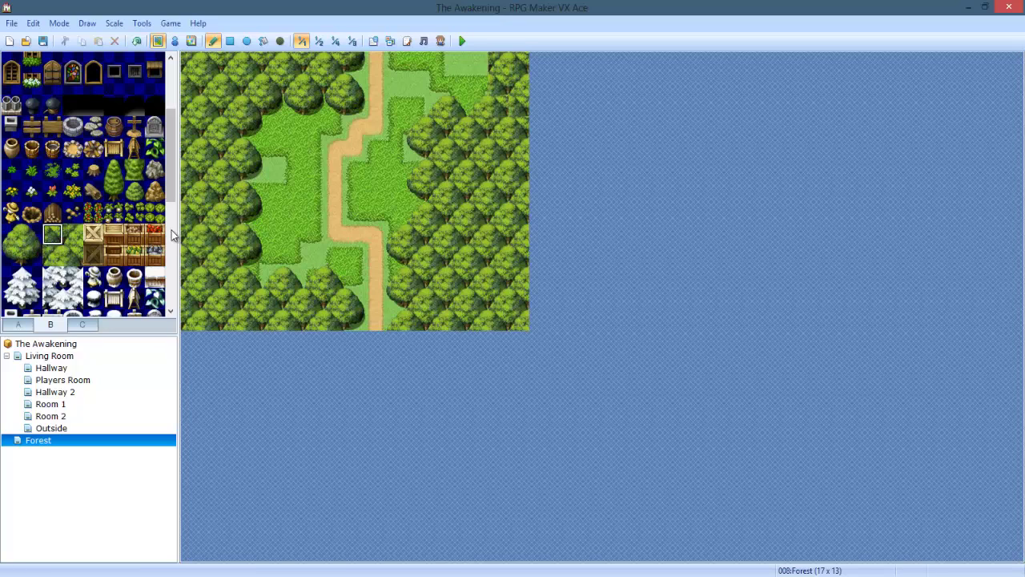
click(72, 233)
mouse_move(72, 255)
mouse_down()
mouse_move(56, 256)
mouse_move(53, 244)
mouse_move(12, 253)
mouse_up()
click(498, 68)
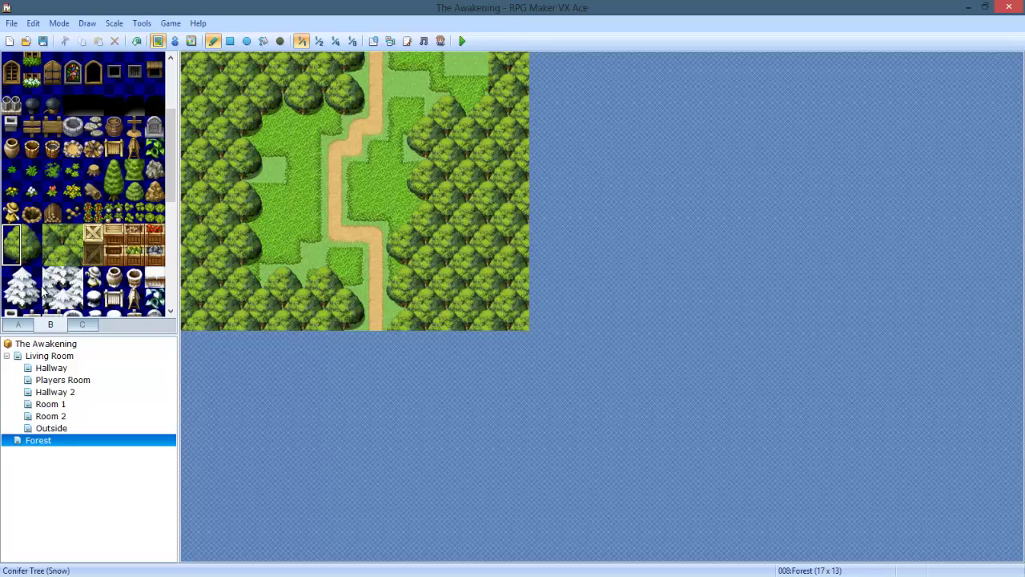
click(11, 233)
click(491, 84)
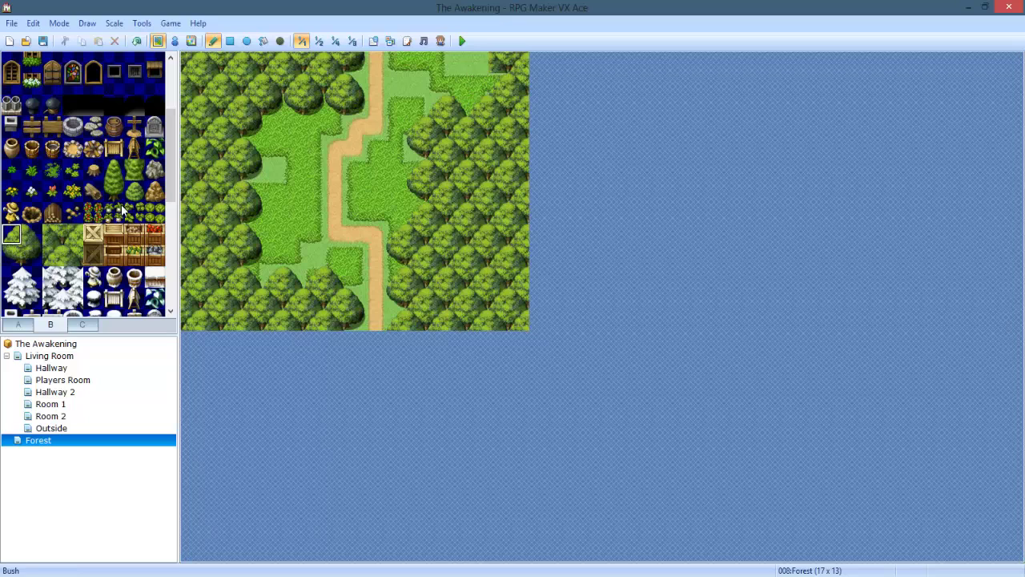
click(18, 259)
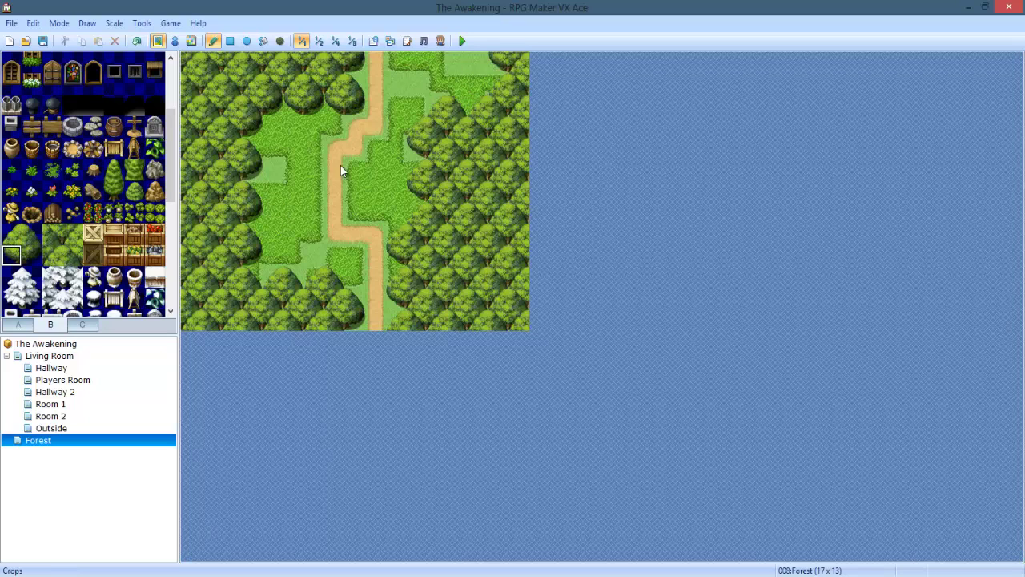
Add a small cluster of rounded trees directly east of the dirt path at the upper map edge.
mouse_move(63, 253)
mouse_down()
mouse_move(48, 232)
mouse_move(16, 260)
mouse_move(11, 235)
mouse_up()
click(405, 61)
click(429, 69)
click(398, 104)
click(11, 233)
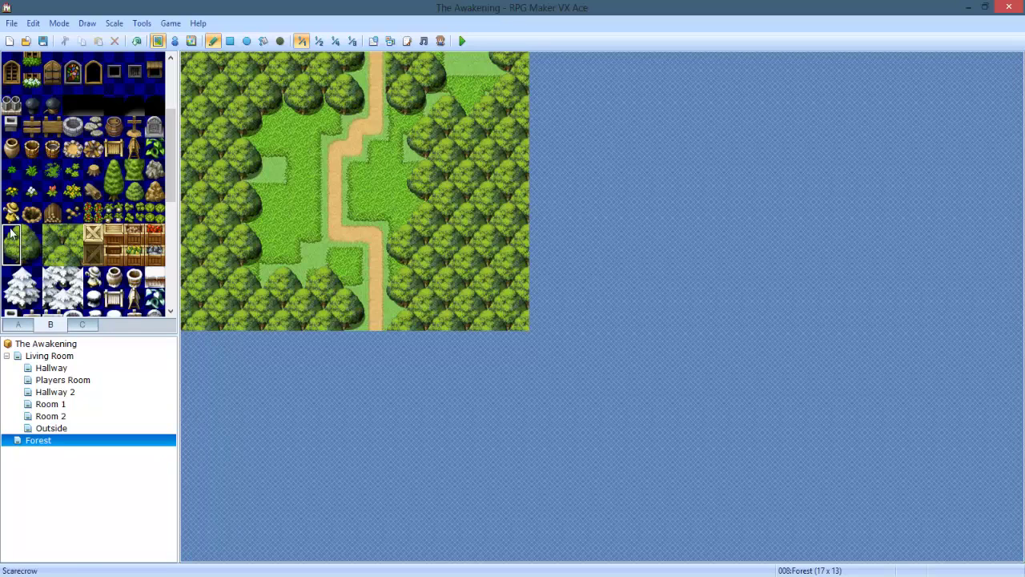
click(11, 253)
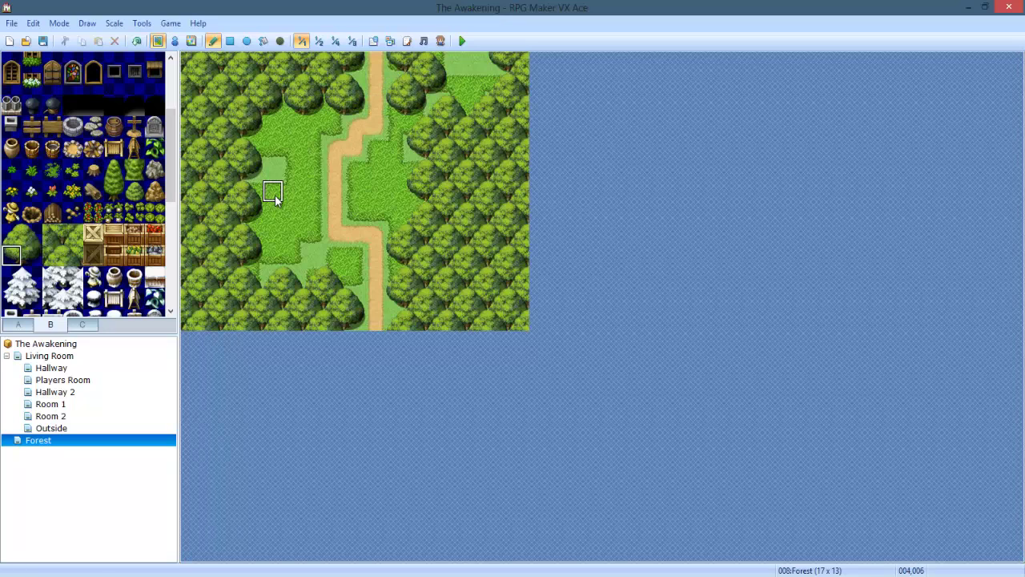
Clear the protruding tree top beside the new cluster and add rounded tree bottoms along the upper edge of the north-eastern clearing.
click(396, 148)
right_click(374, 170)
click(458, 105)
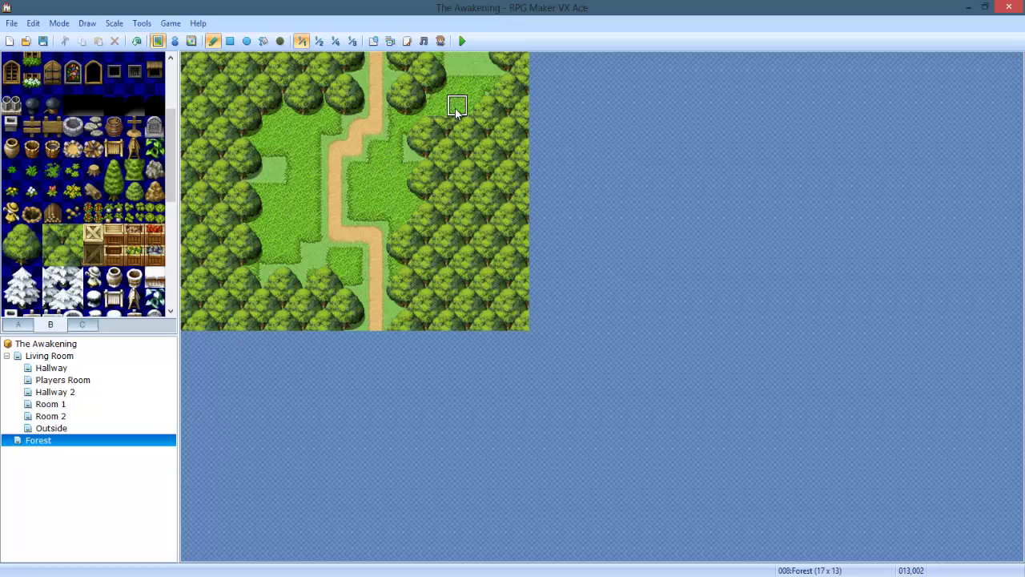
click(11, 233)
click(31, 234)
drag(11, 255, 31, 254)
click(457, 62)
right_click(452, 64)
key(ctrl+z)
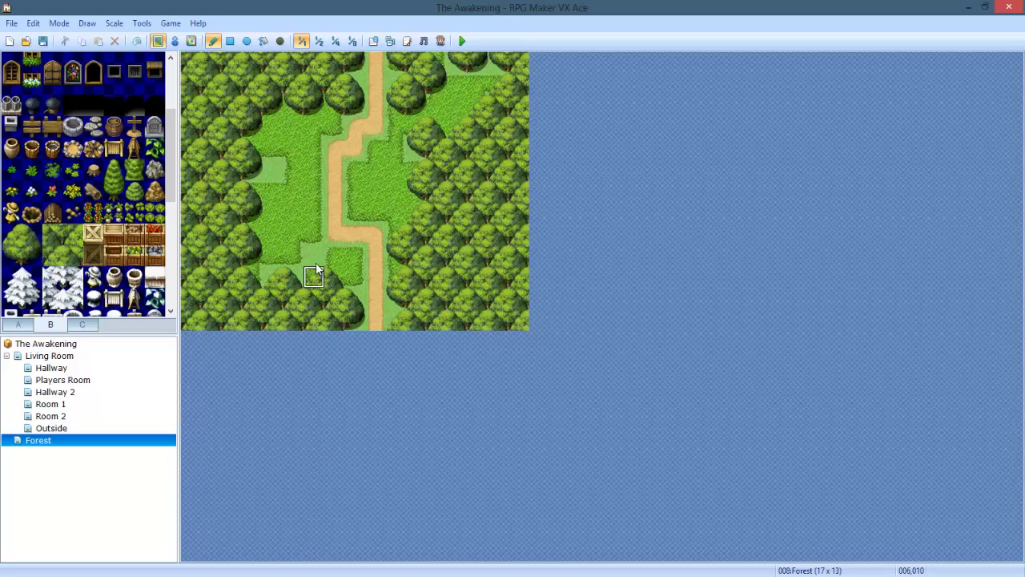
Flood-fill the tall-grass areas on both sides of the dirt path with plain light grass.
mouse_move(319, 254)
mouse_down()
mouse_move(352, 261)
mouse_move(354, 274)
mouse_up()
click(263, 41)
click(279, 133)
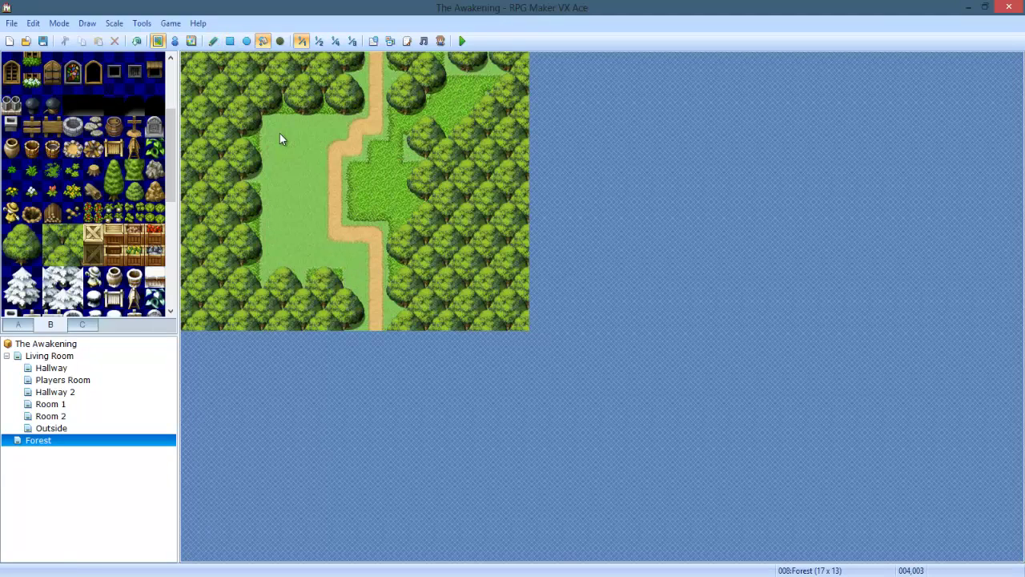
click(385, 144)
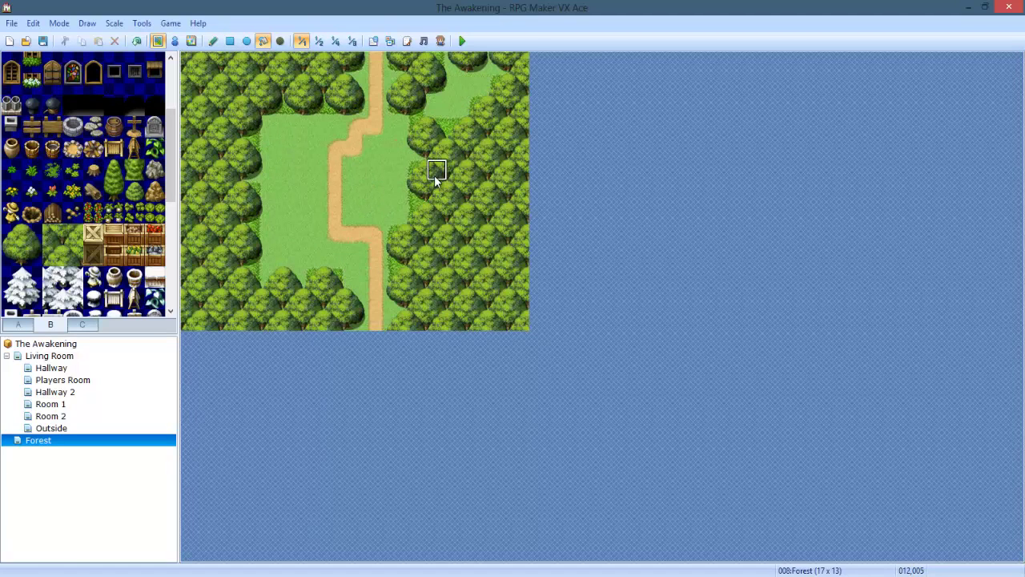
Scatter four faint grass tufts with the pencil: two in the western clearing, one east of the path and one in the north-eastern clearing.
click(213, 40)
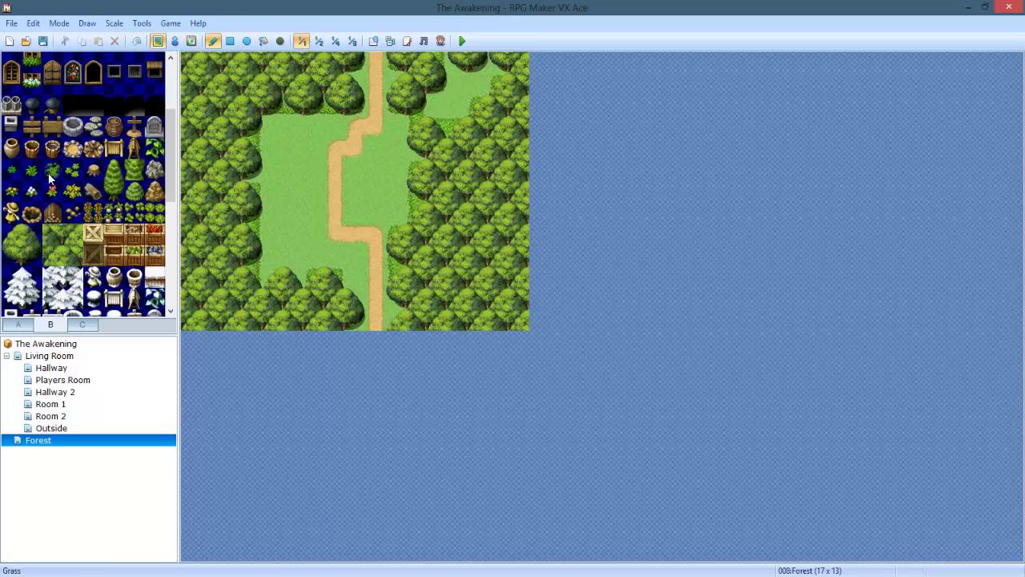
click(52, 169)
click(294, 170)
click(375, 192)
click(478, 84)
click(294, 256)
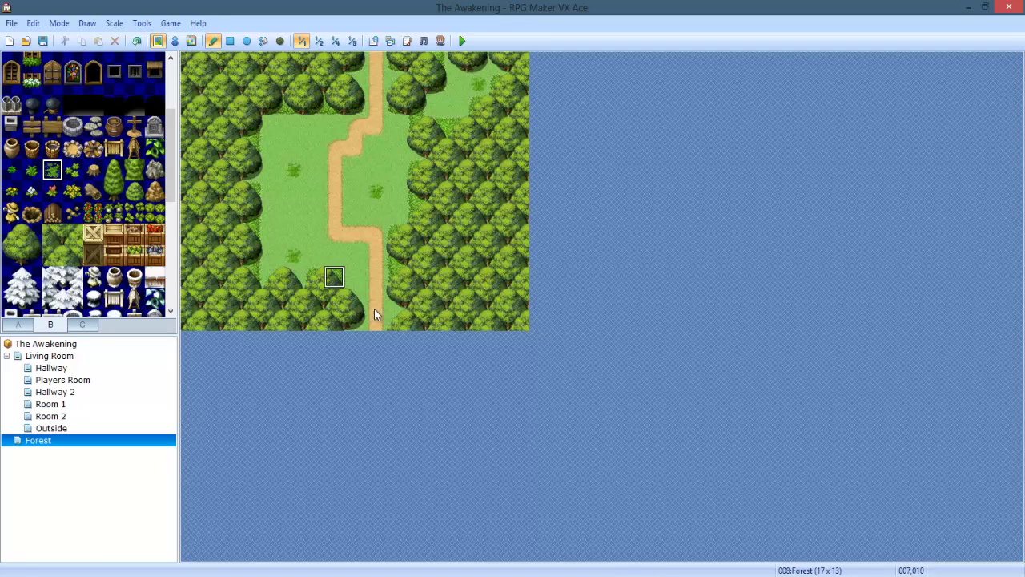
Scatter five dark spiky grass tufts across the western clearing, east of the path and in the north-eastern clearing.
click(31, 169)
click(293, 192)
click(313, 149)
click(457, 84)
click(396, 149)
click(274, 237)
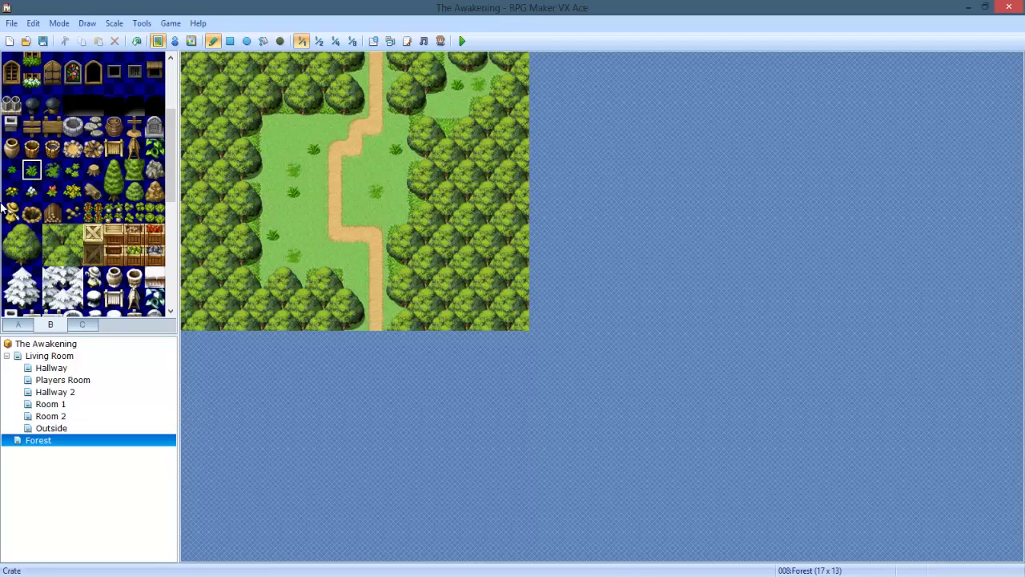
Place four of the smallest grass sprouts, two in the western clearing and two east of the path.
click(11, 170)
click(273, 149)
click(314, 234)
click(355, 212)
click(397, 126)
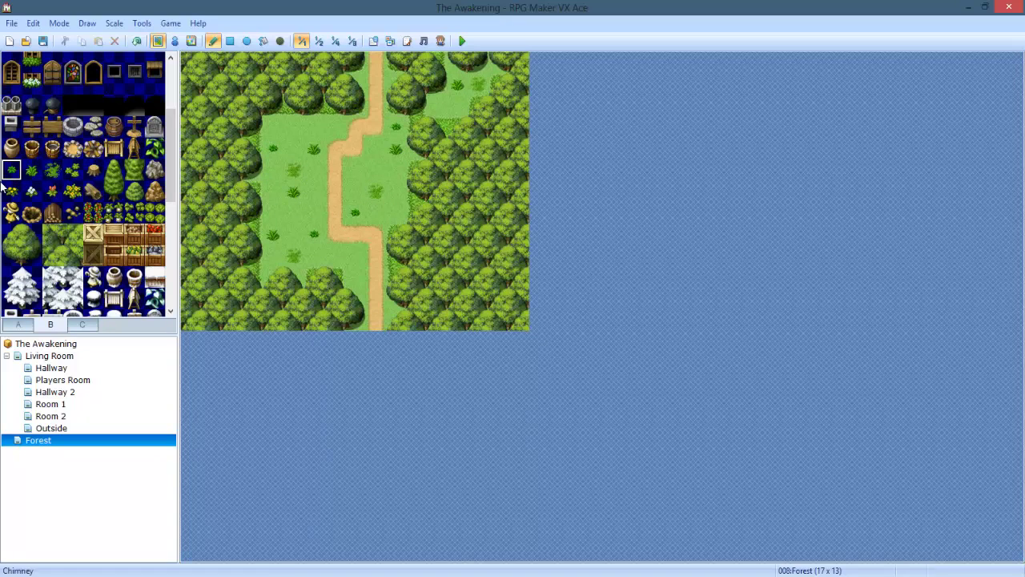
Place leafy weed patches and tree stumps in the clearings on both sides of the dirt path.
click(72, 170)
click(334, 256)
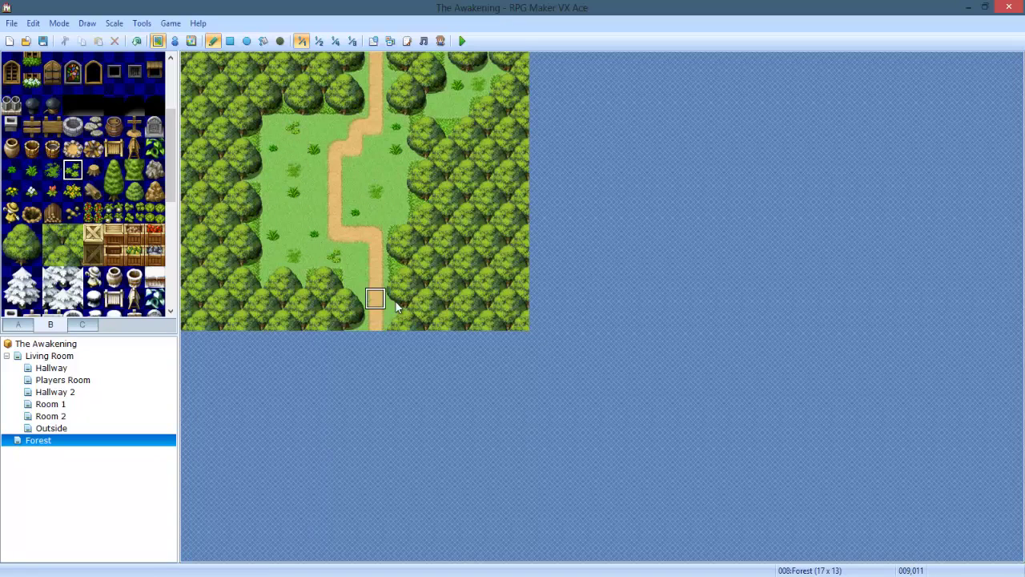
click(396, 192)
click(93, 169)
click(377, 149)
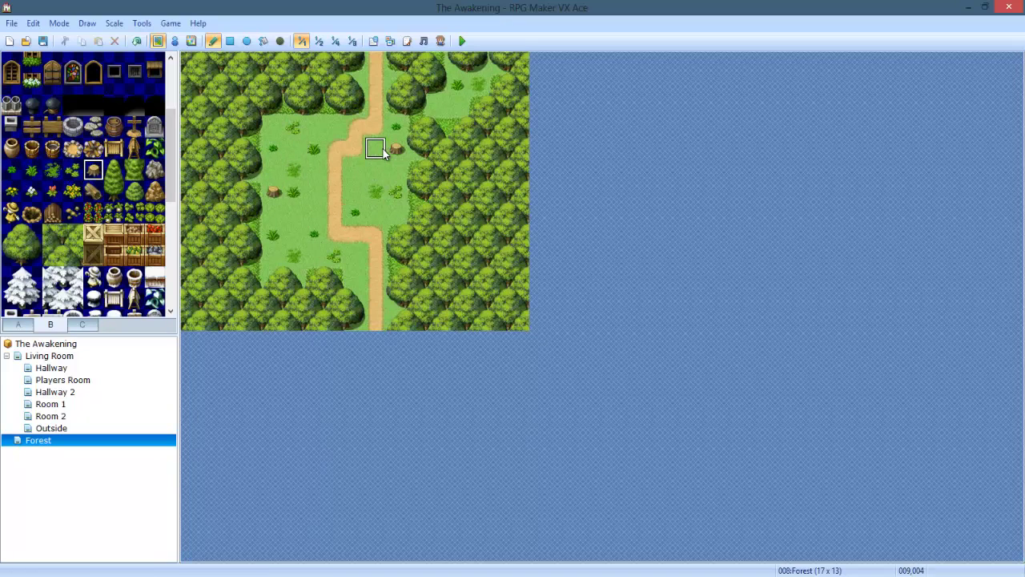
Place two green conifers in the western clearing and one just east of the path, leaving the north-eastern clearing without one.
drag(113, 191, 116, 177)
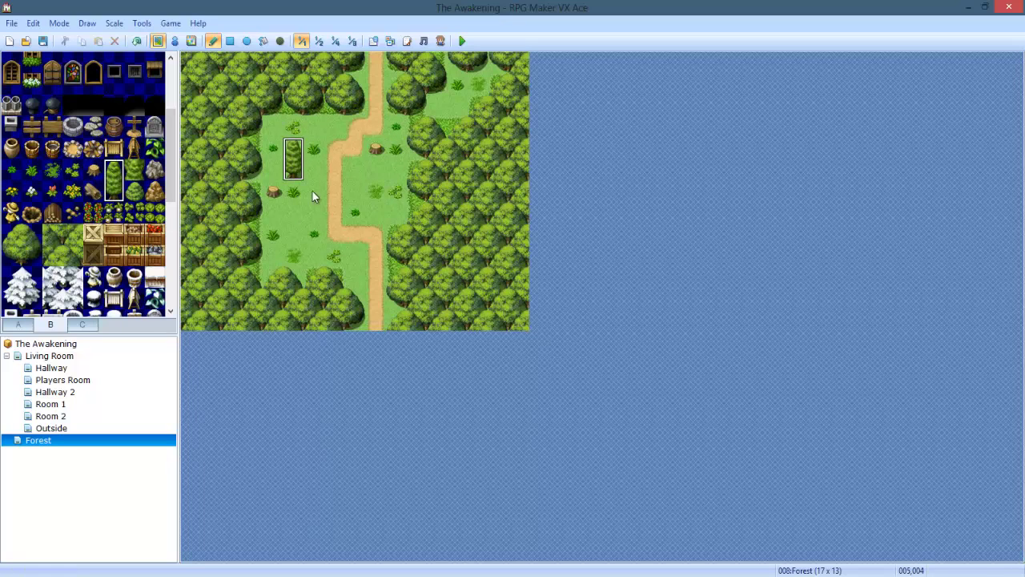
click(354, 152)
click(314, 236)
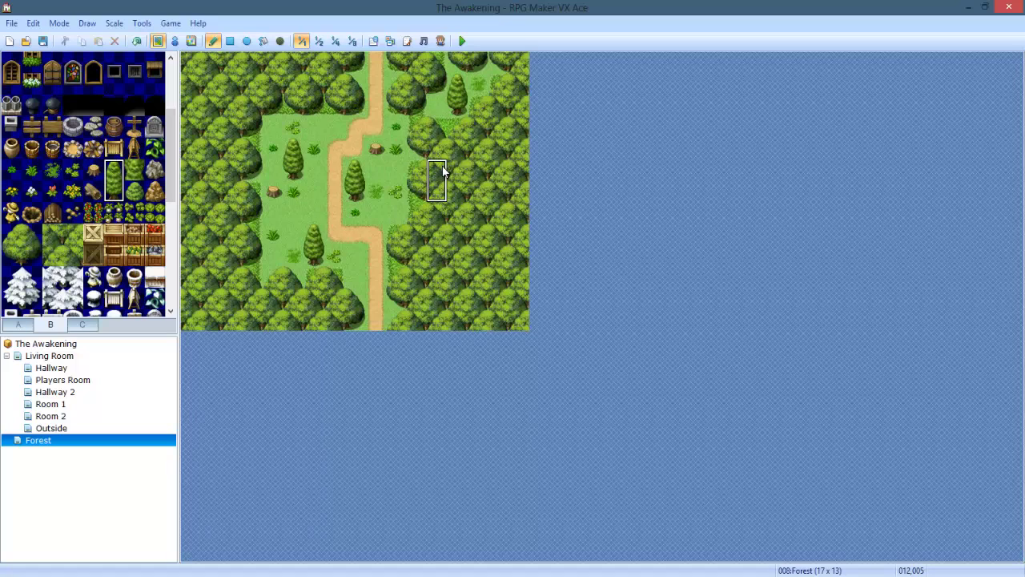
key(ctrl+z)
click(482, 68)
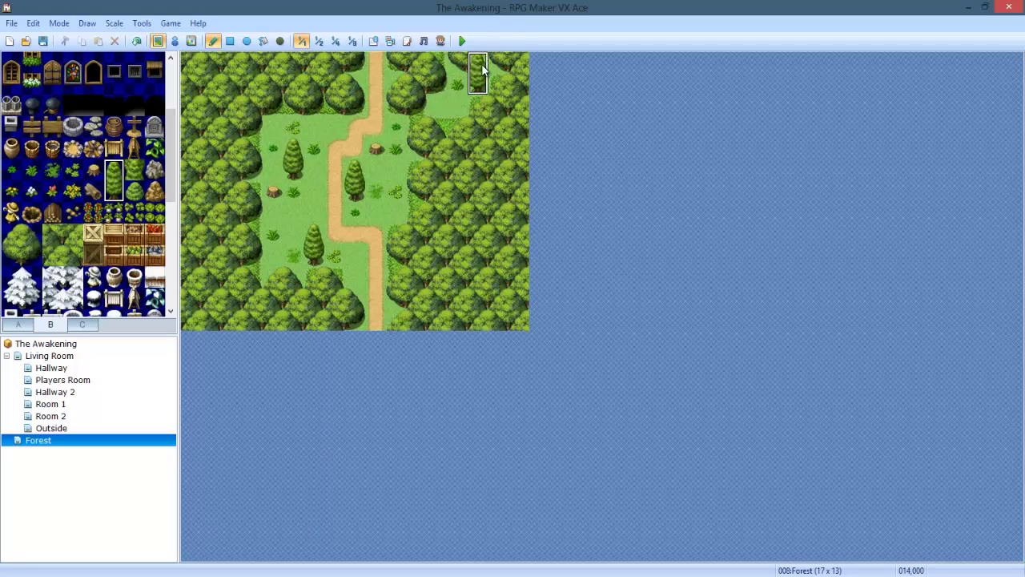
key(ctrl+z)
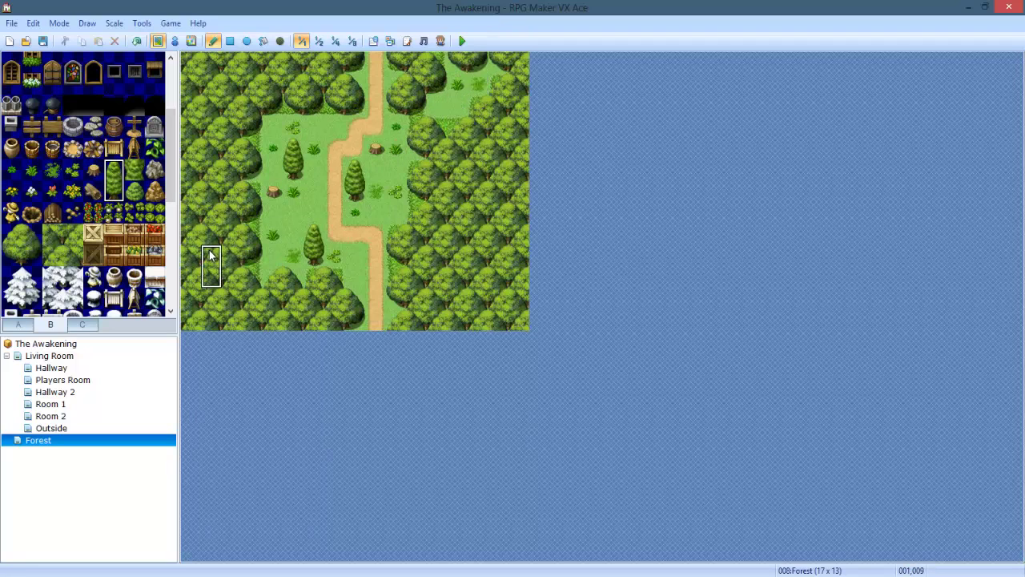
Place a fallen log and a red flower in the western clearing, and one white flower in each of the three clearings.
click(92, 191)
click(313, 128)
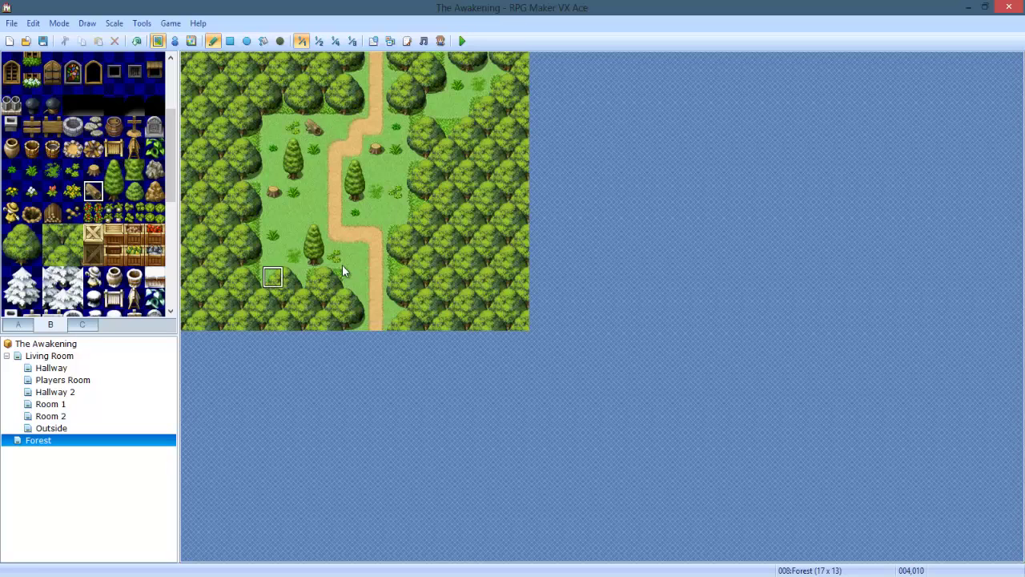
click(52, 190)
click(285, 216)
click(32, 192)
click(272, 255)
click(395, 211)
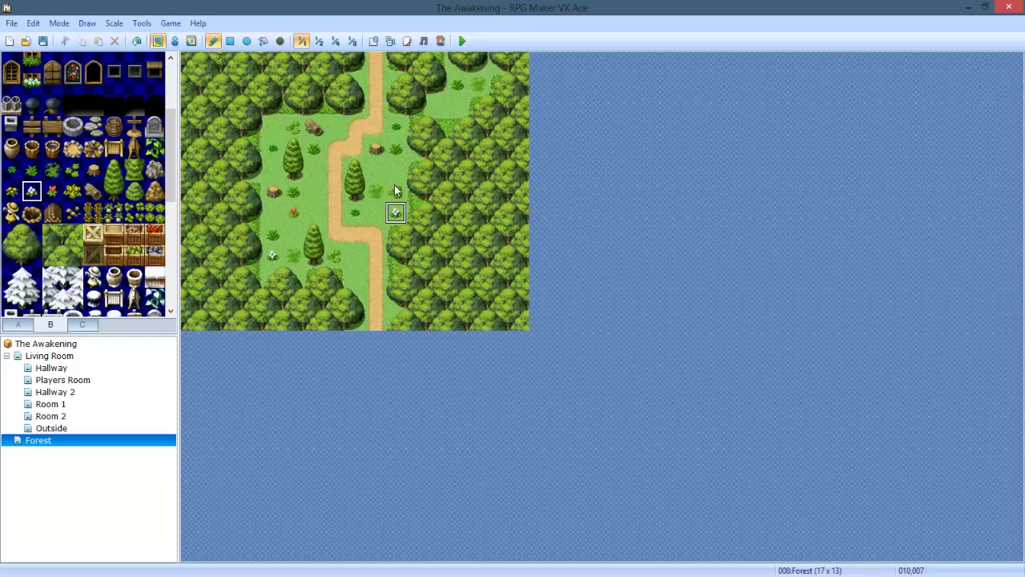
click(456, 105)
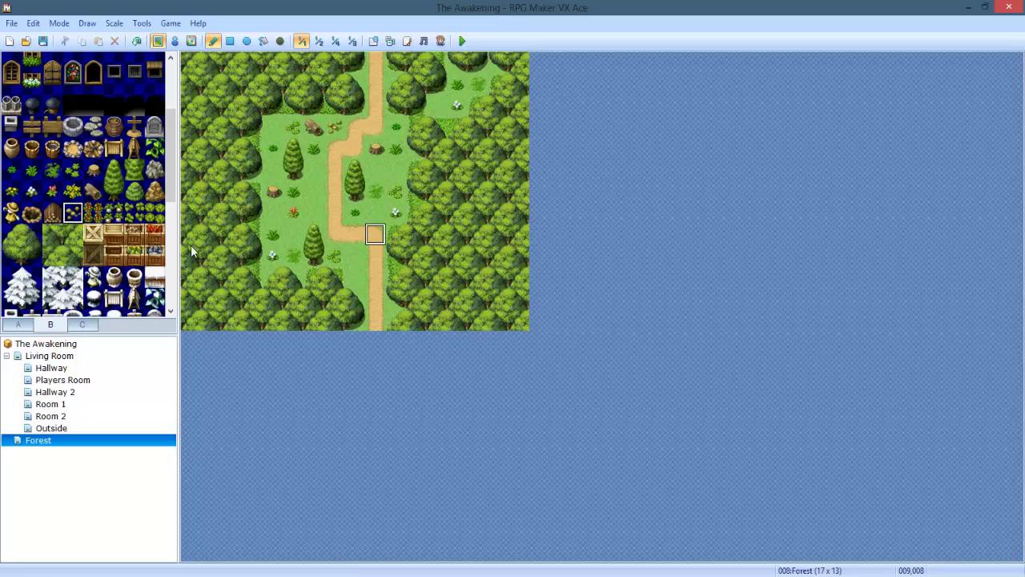
click(94, 233)
click(155, 191)
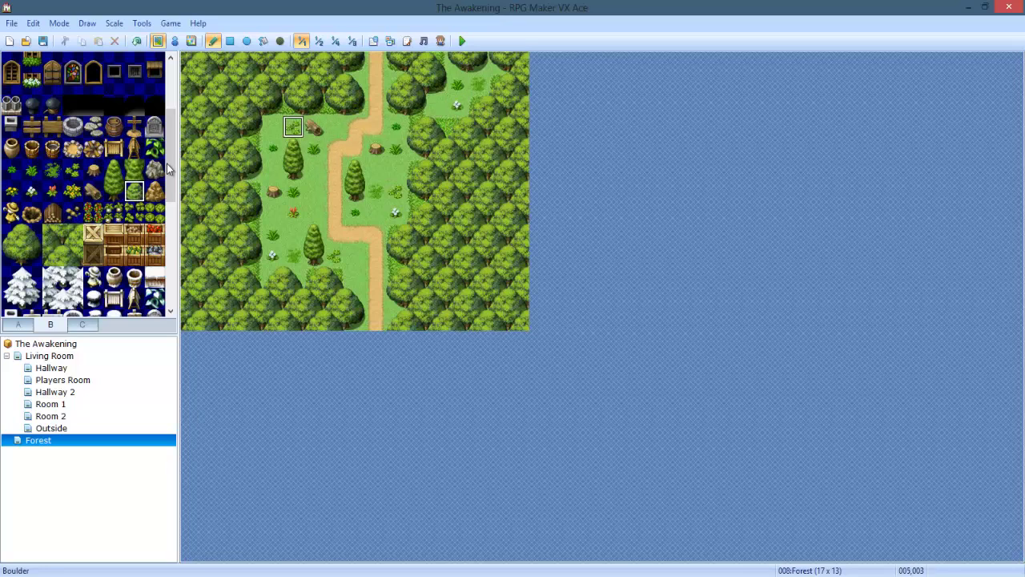
key(ctrl+z)
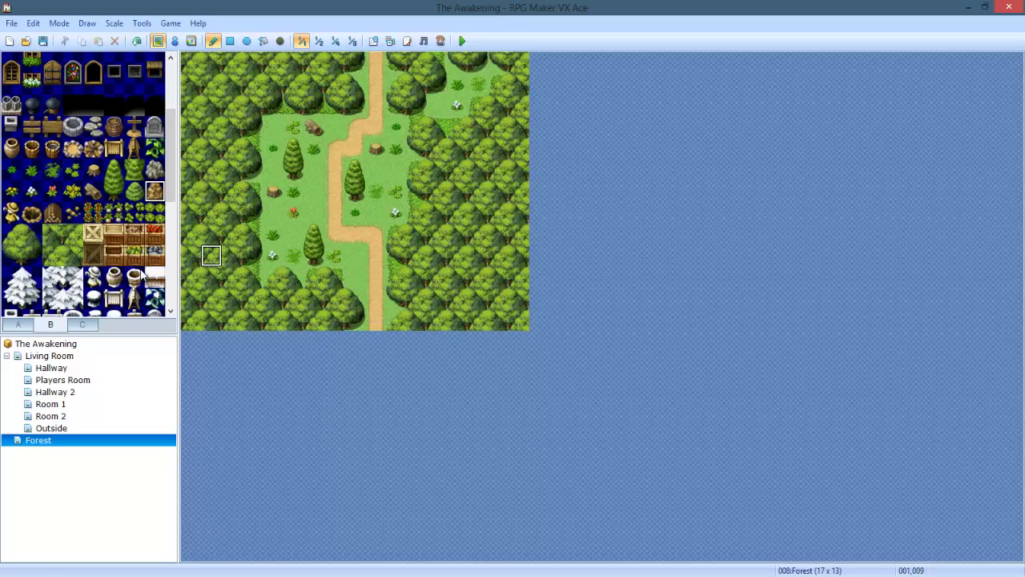
Place fallen leaves in the western clearing's north-western corner and beside the dirt path near the south-western trees.
click(114, 277)
scroll(100, 271, down, 2)
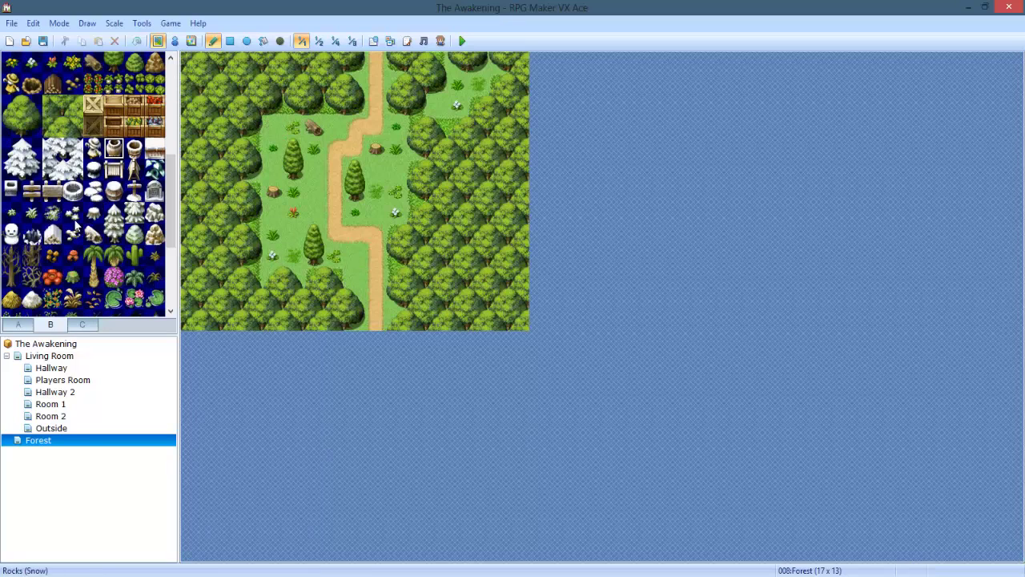
click(32, 233)
scroll(85, 293, down, 3)
click(93, 170)
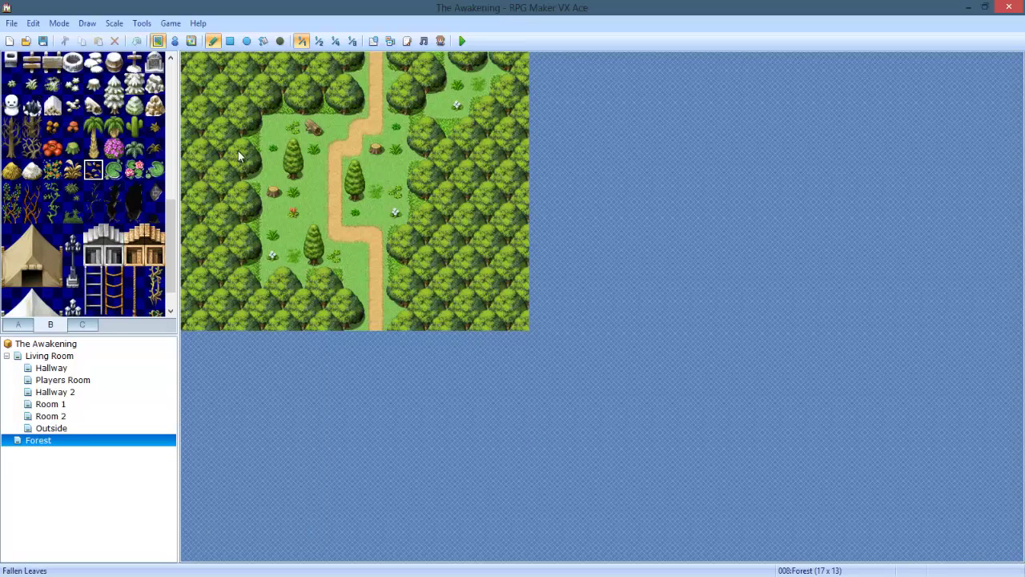
click(278, 119)
click(355, 279)
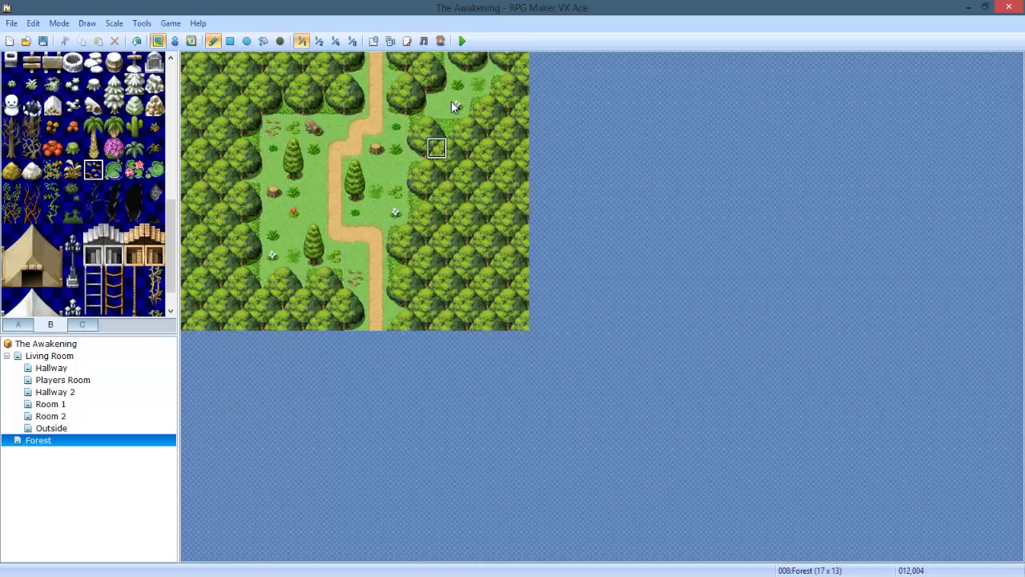
key(ctrl+z)
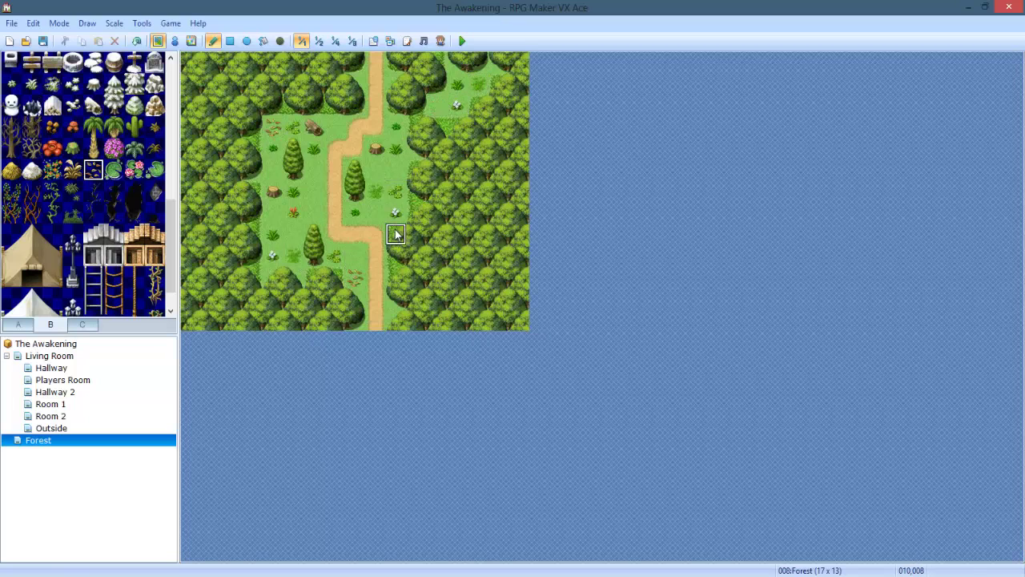
click(113, 233)
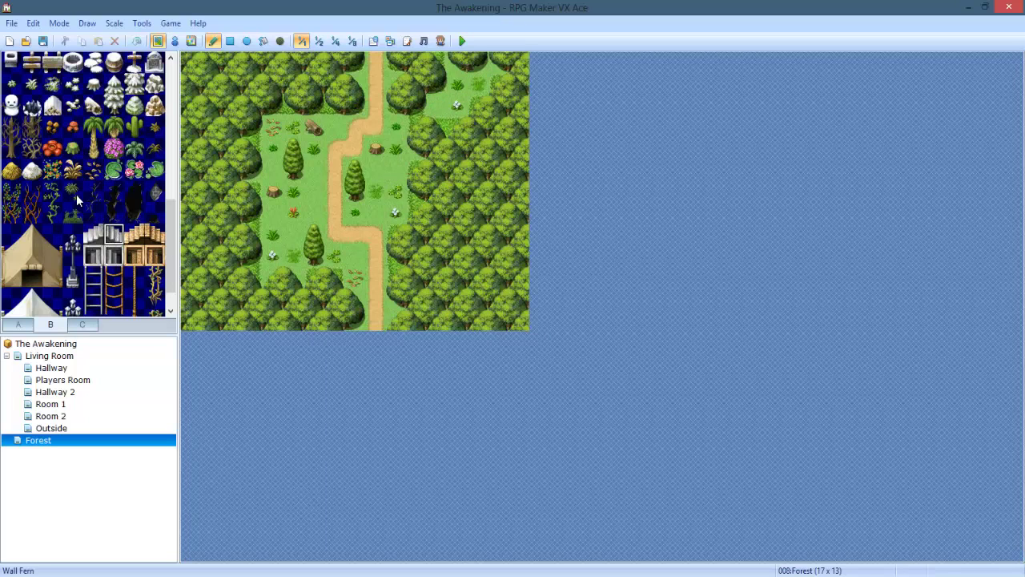
click(73, 191)
click(314, 191)
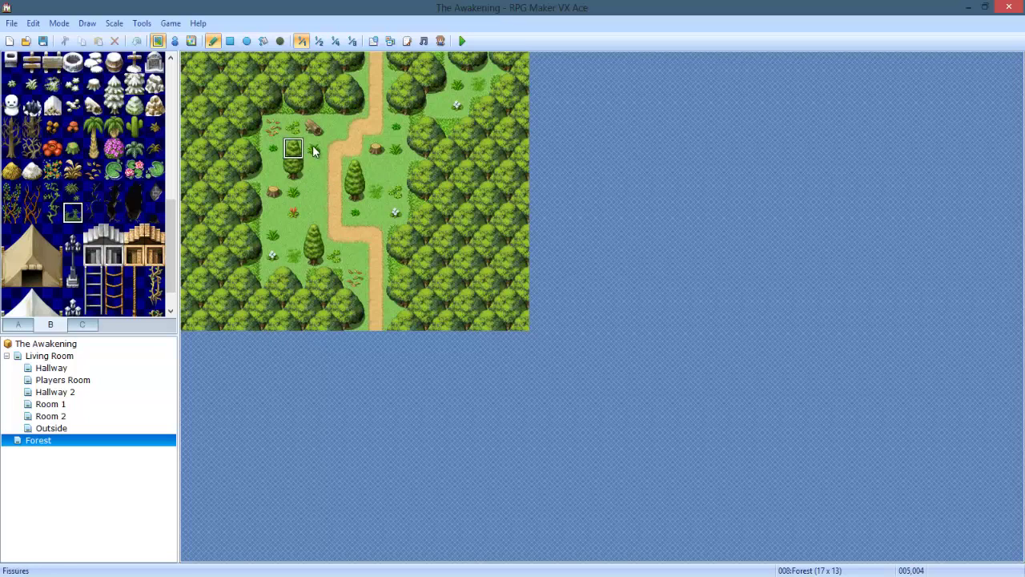
click(113, 212)
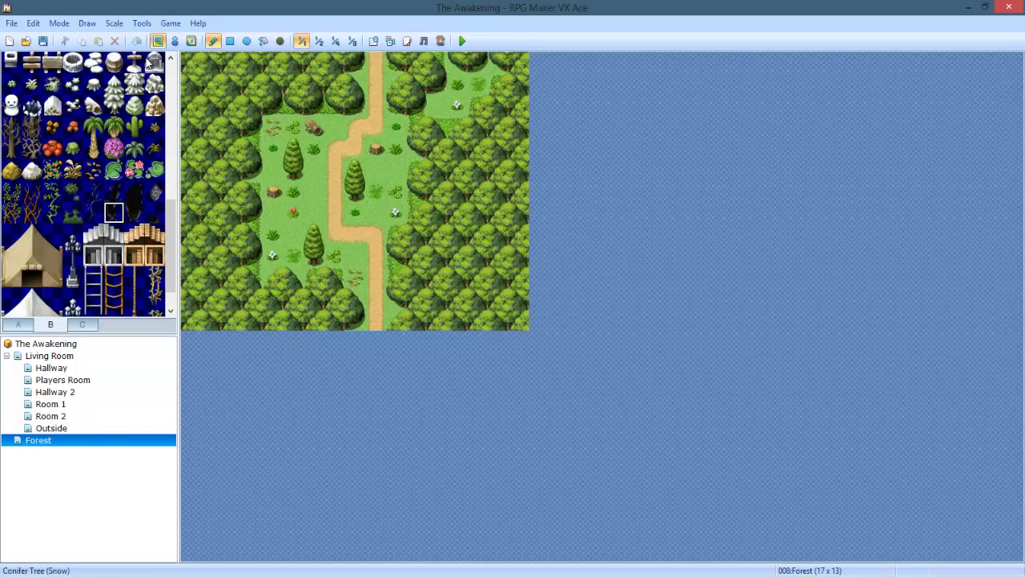
Open the blond character's event on the Outside map for editing.
click(56, 428)
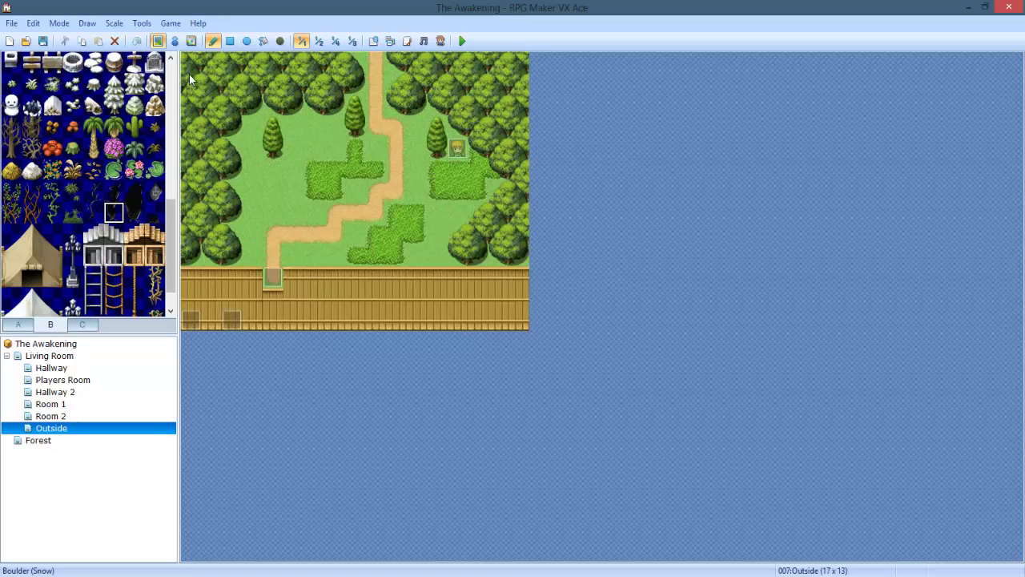
click(175, 40)
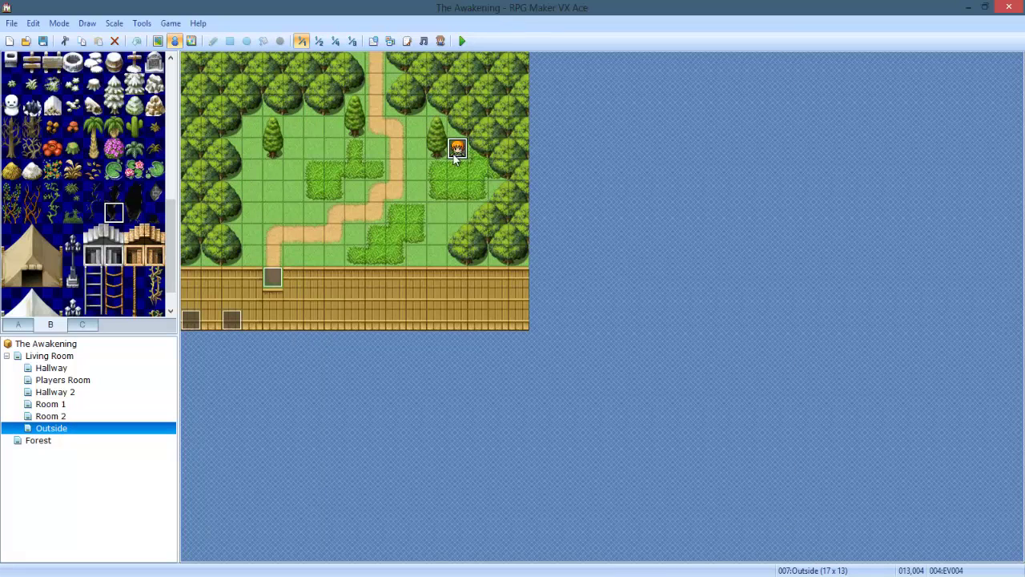
double_click(456, 148)
double_click(530, 273)
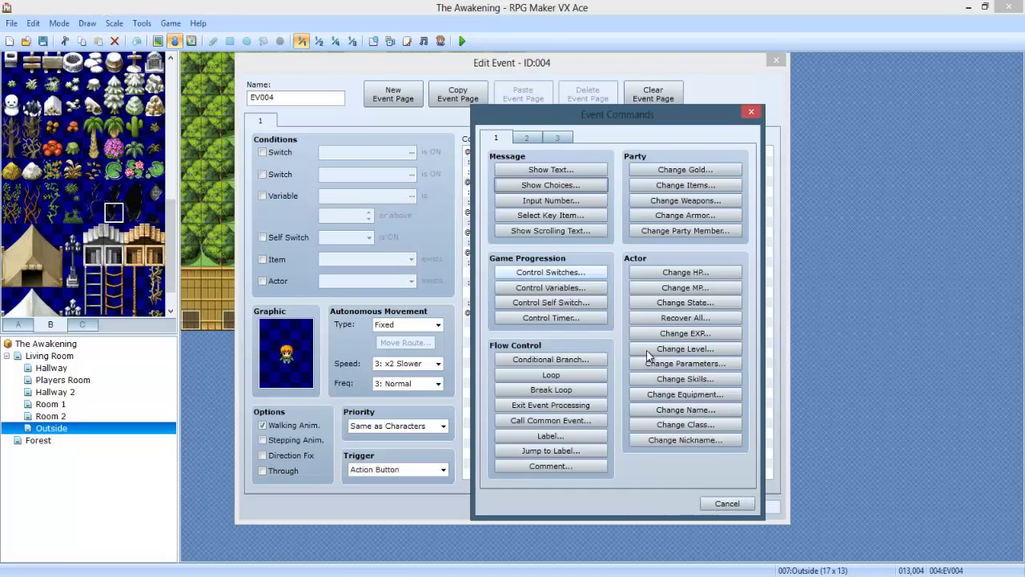
click(727, 503)
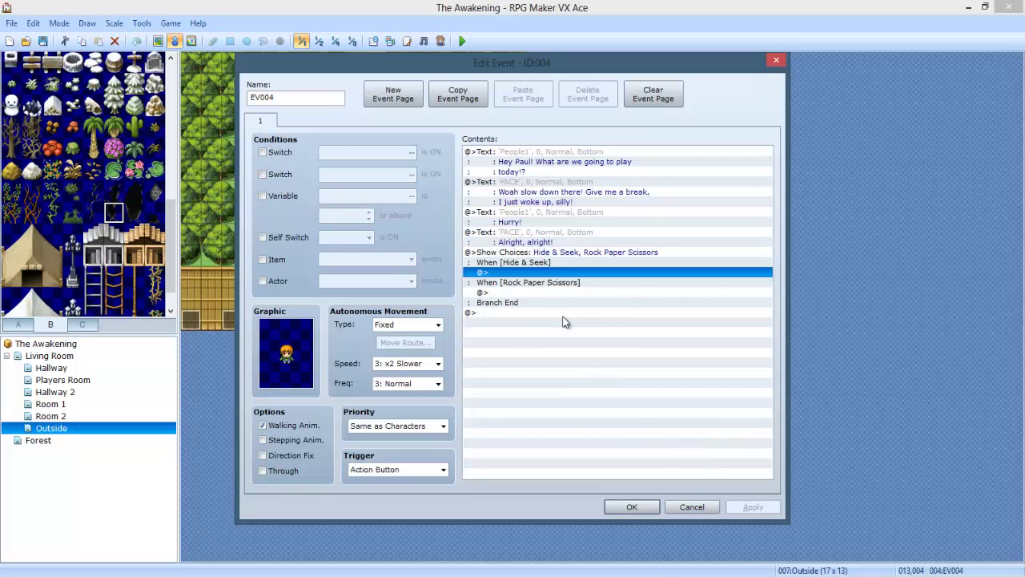
Add an "Okay!" message with the blond boy's face from People1 to the Rock Paper Scissors branch.
double_click(559, 293)
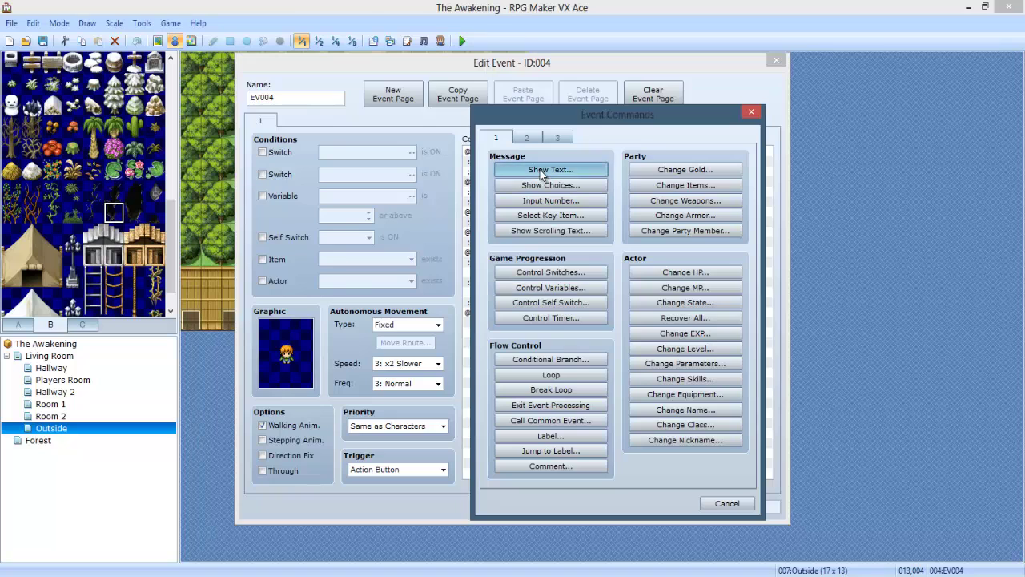
click(541, 171)
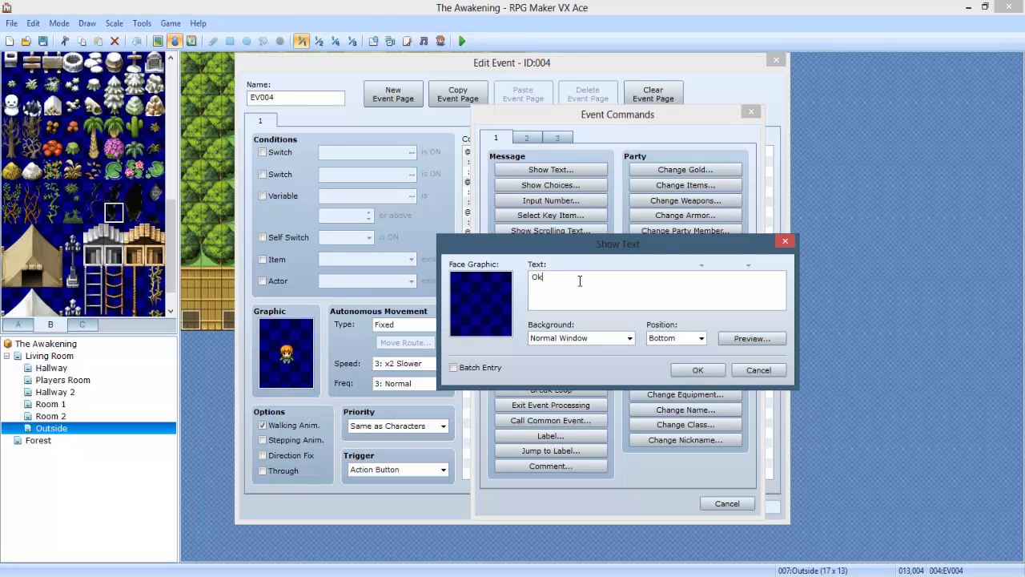
double_click(480, 308)
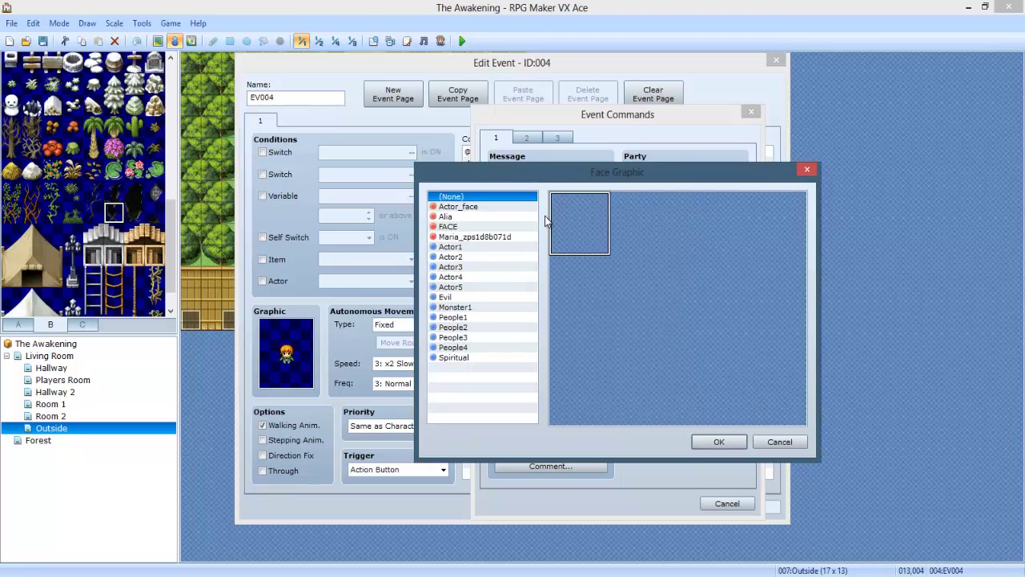
click(528, 217)
click(519, 227)
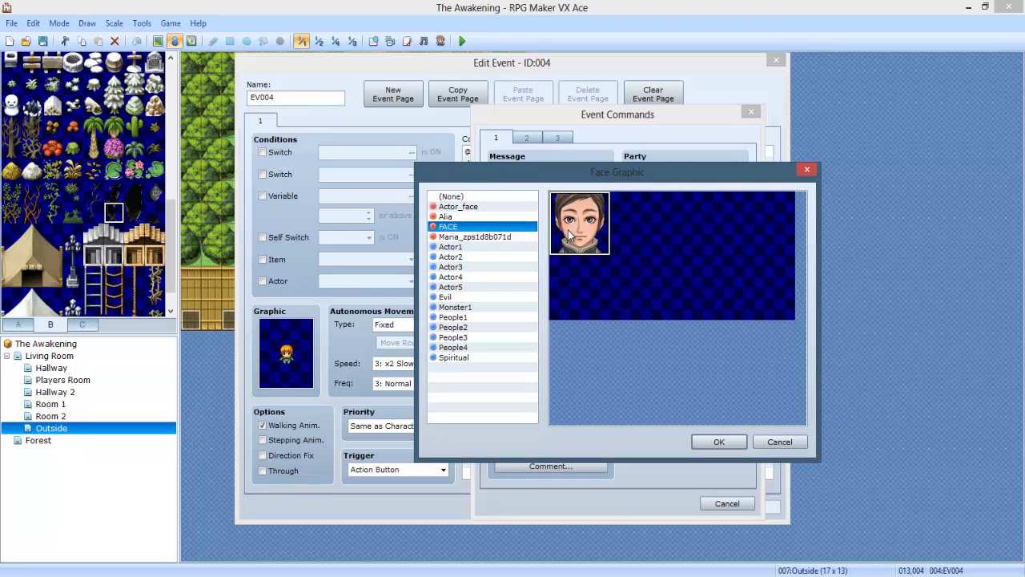
click(497, 237)
click(460, 316)
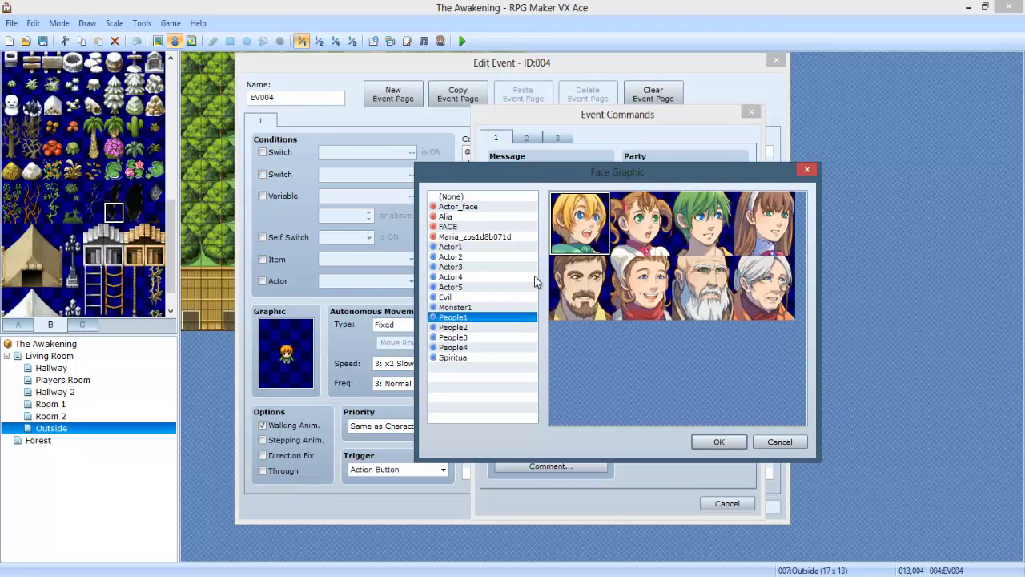
double_click(585, 245)
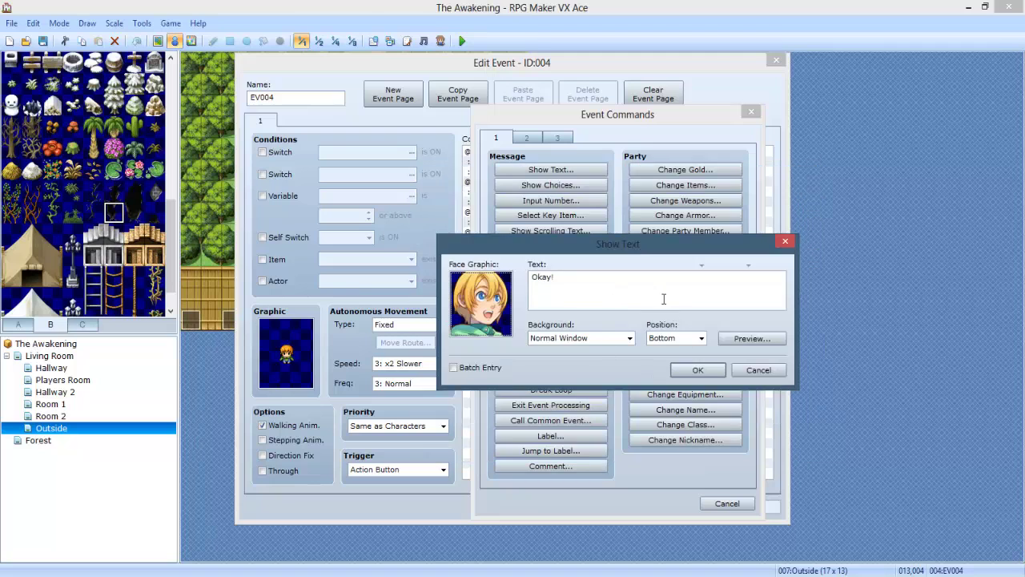
click(697, 373)
Start a Control Variables command after the "Okay!" message, targeting variable 0002 and naming it RPS.
double_click(544, 311)
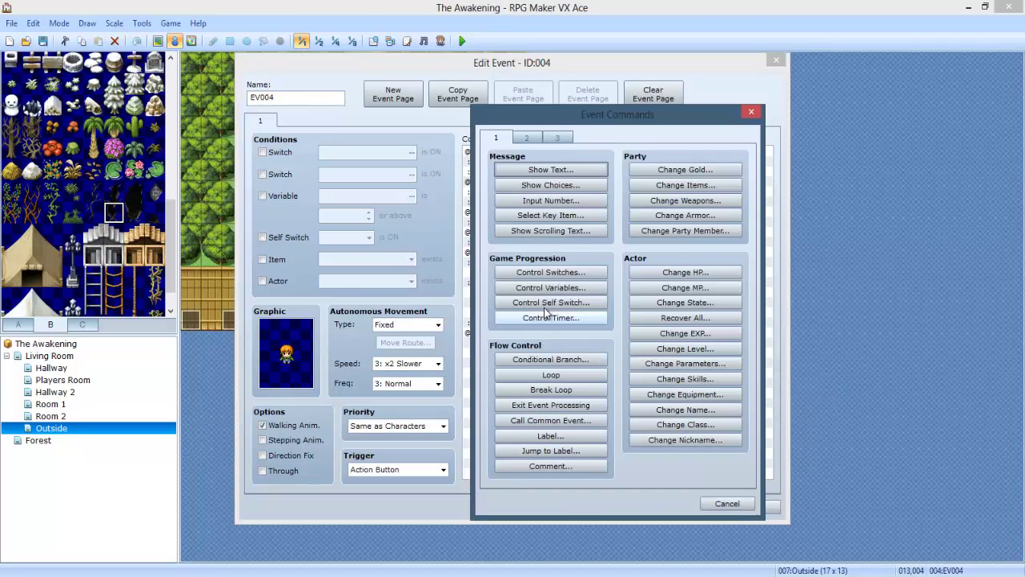
drag(581, 122, 788, 95)
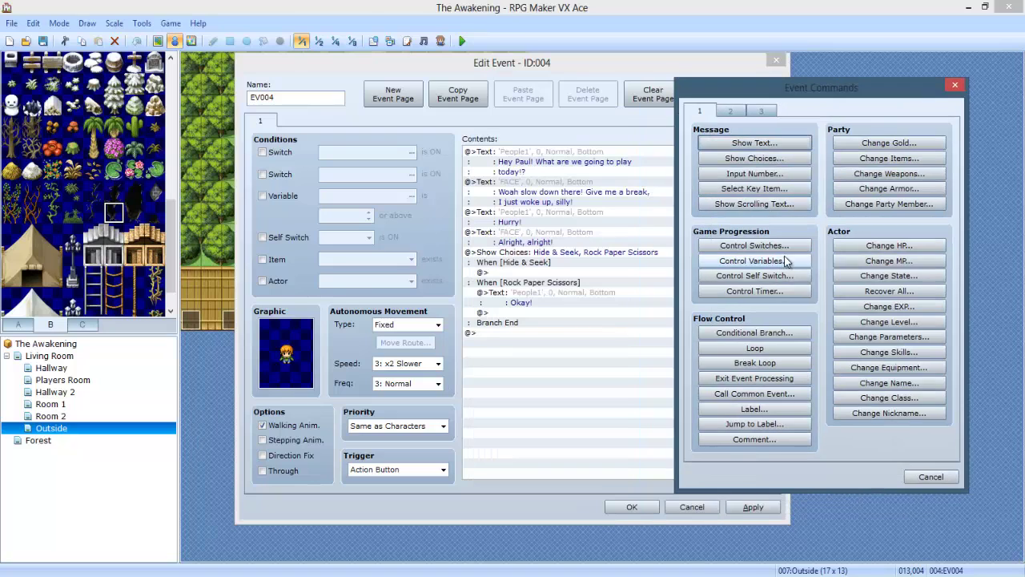
click(782, 262)
click(840, 155)
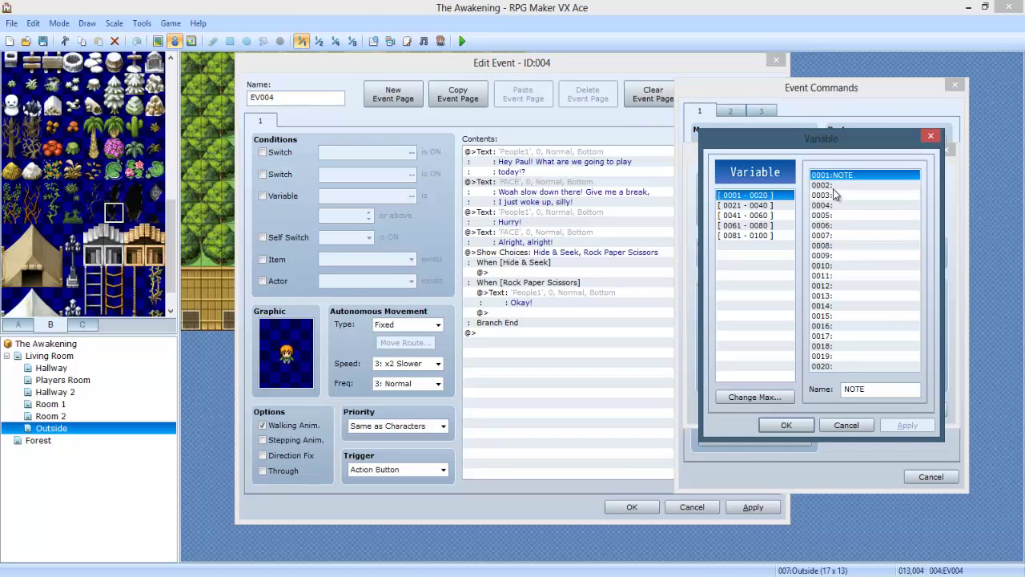
click(847, 425)
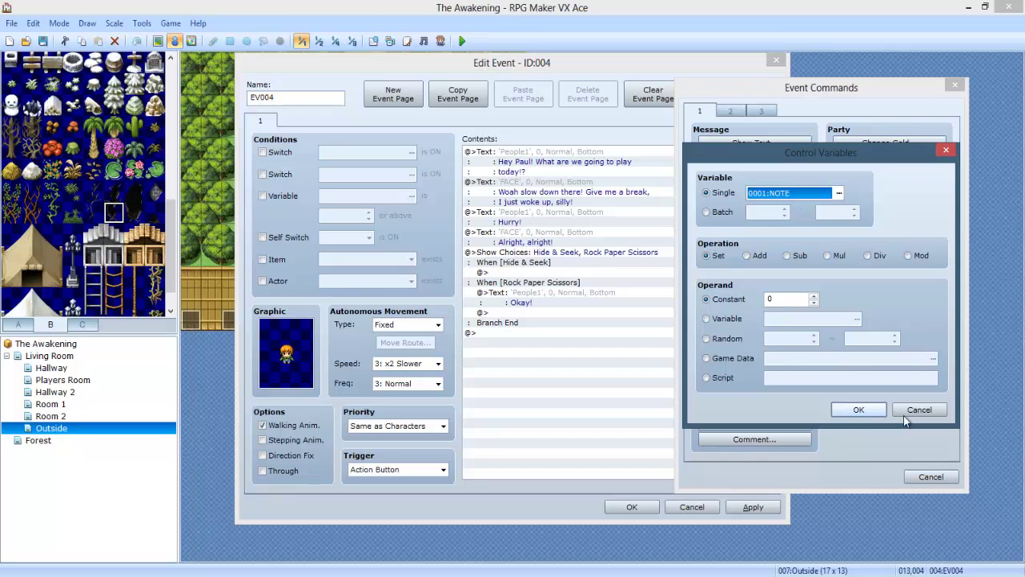
click(789, 196)
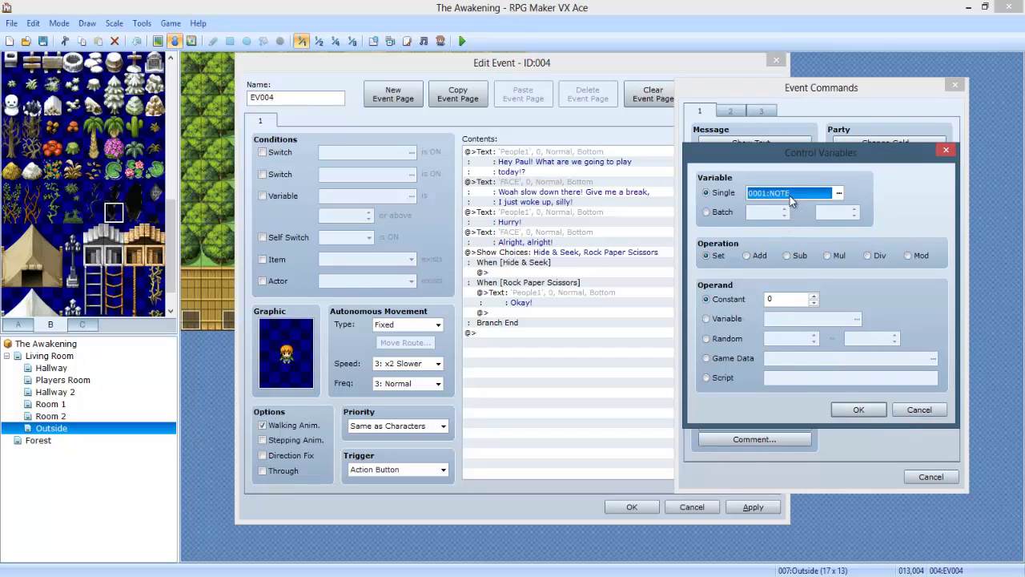
click(850, 392)
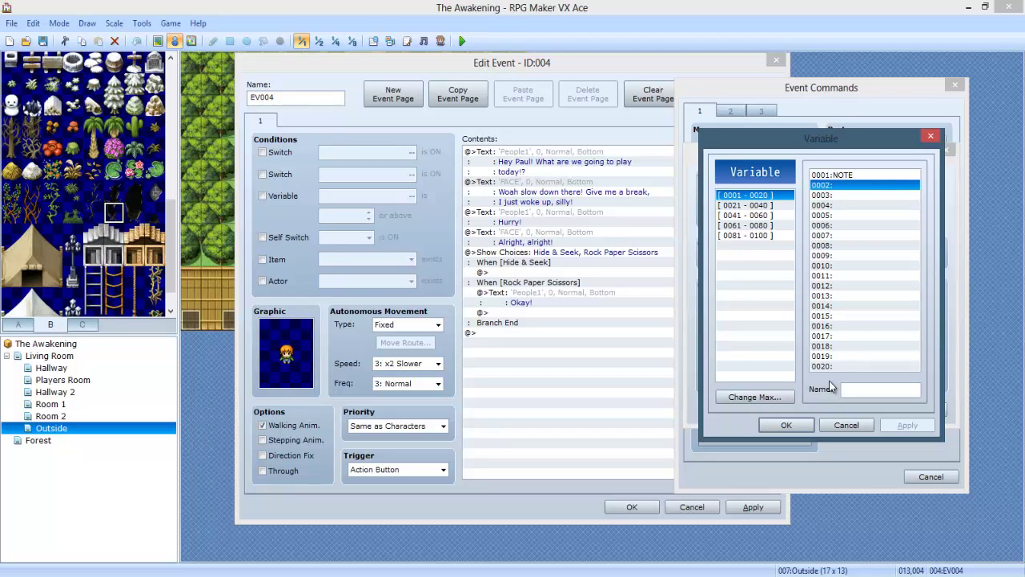
text(RPS)
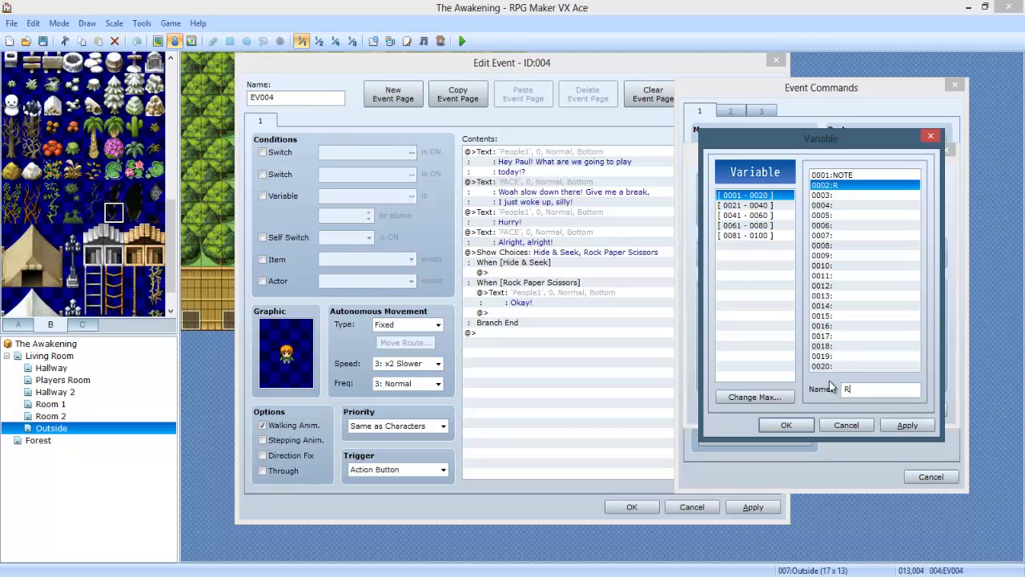
click(784, 425)
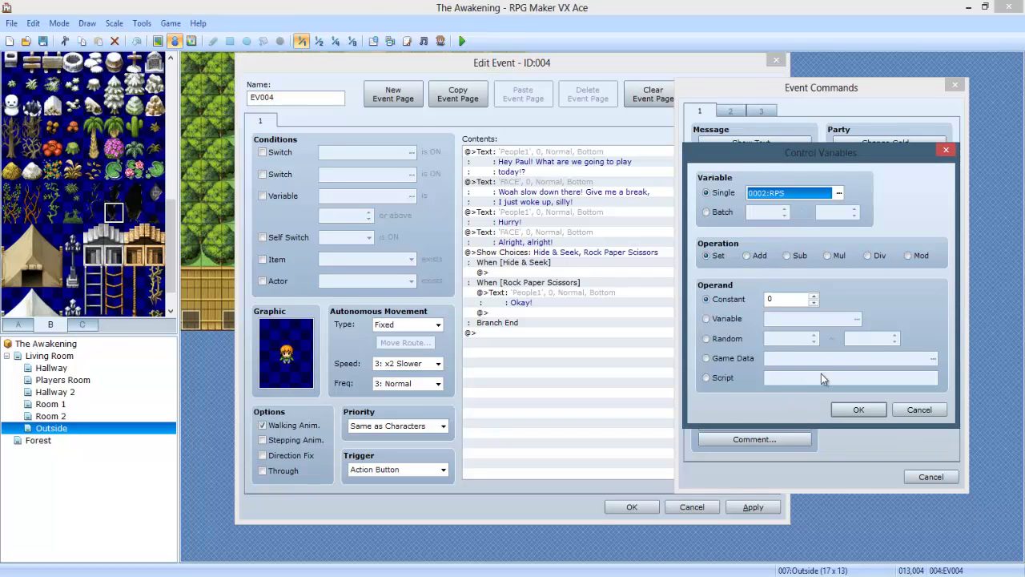
Set the RPS variable to a random number from 0 to 2 and add the command.
click(719, 301)
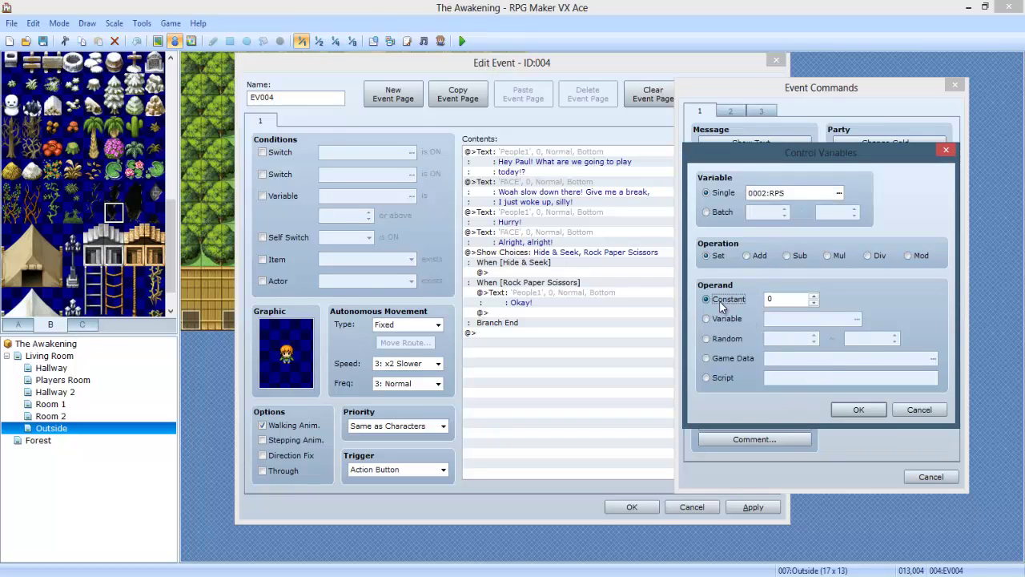
double_click(778, 301)
click(723, 320)
click(727, 338)
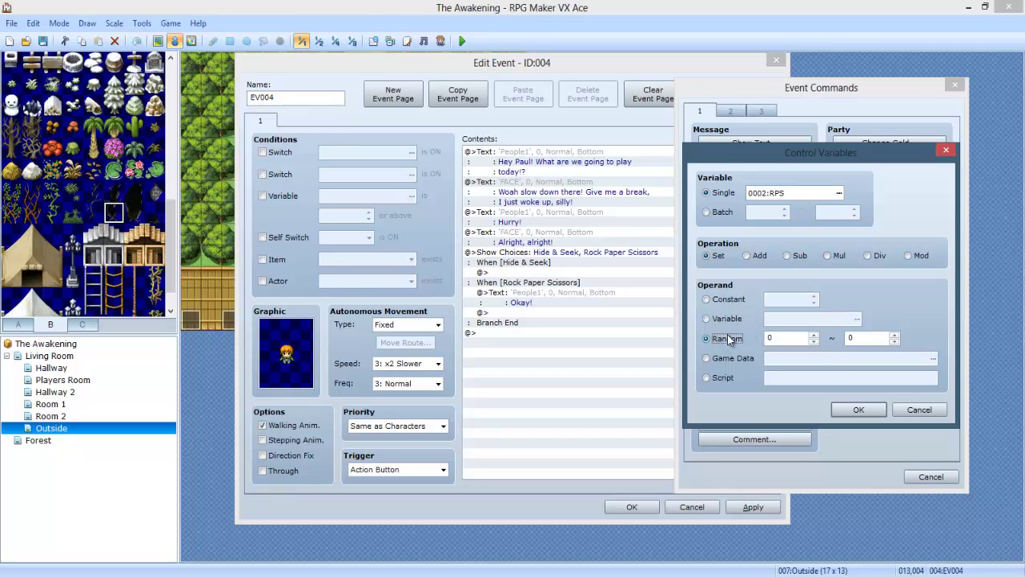
double_click(855, 337)
double_click(851, 338)
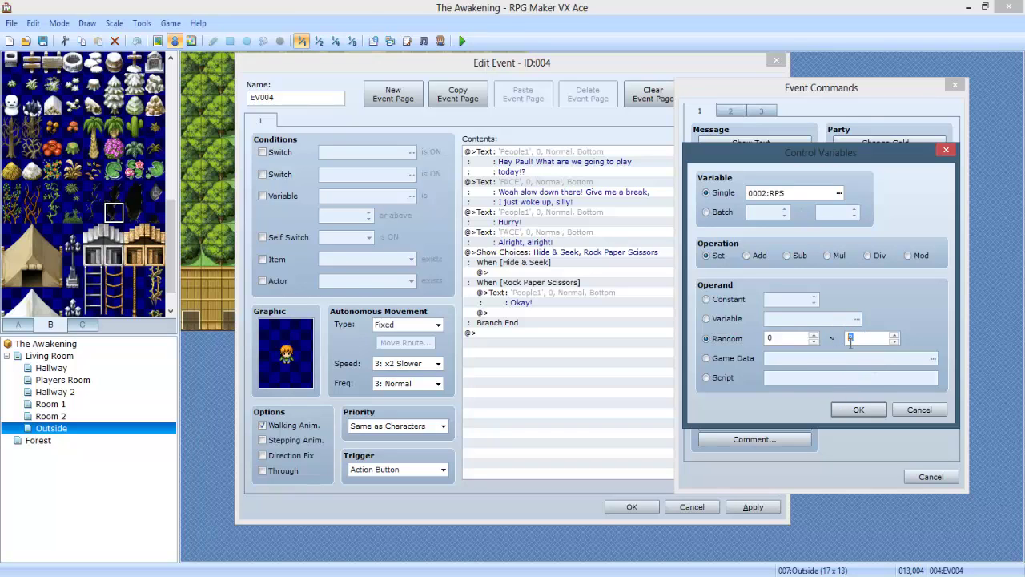
click(853, 409)
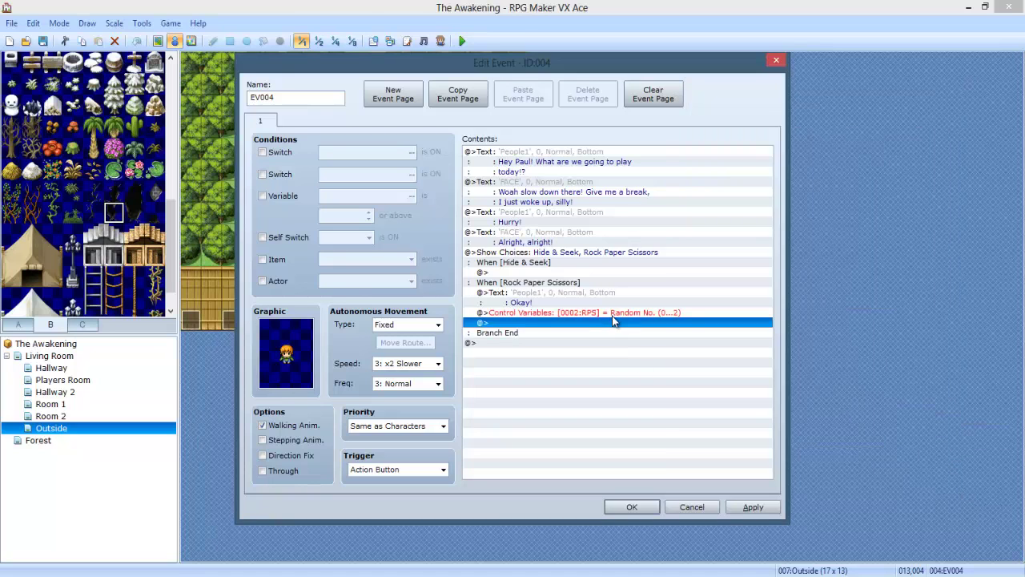
Add a Show Choices command after the random RPS assignment with Rock, Paper and Scissors, disallowing cancel.
double_click(611, 315)
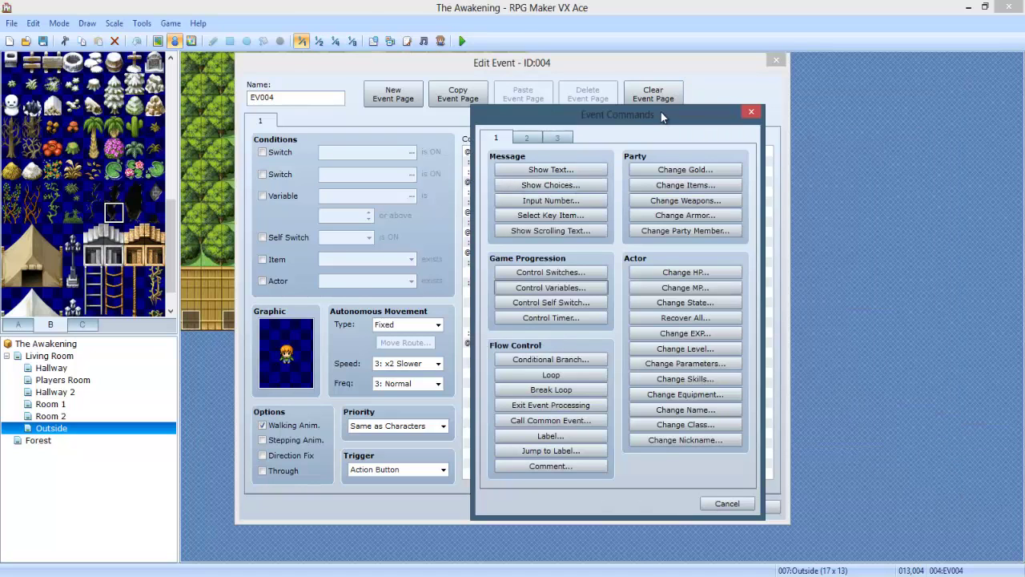
drag(661, 116, 861, 91)
click(749, 159)
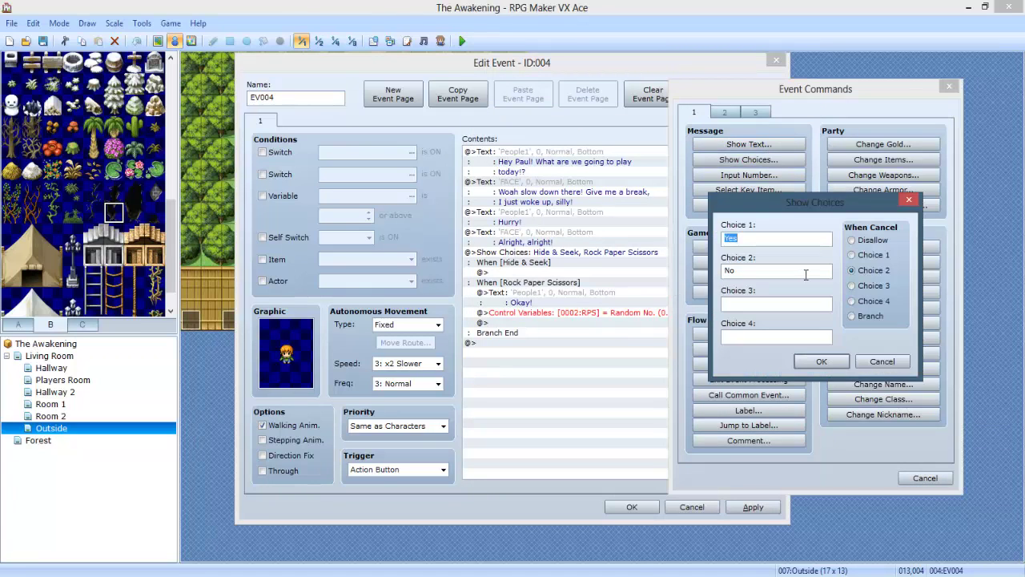
text(Rock)
key(Tab)
text(Pa)
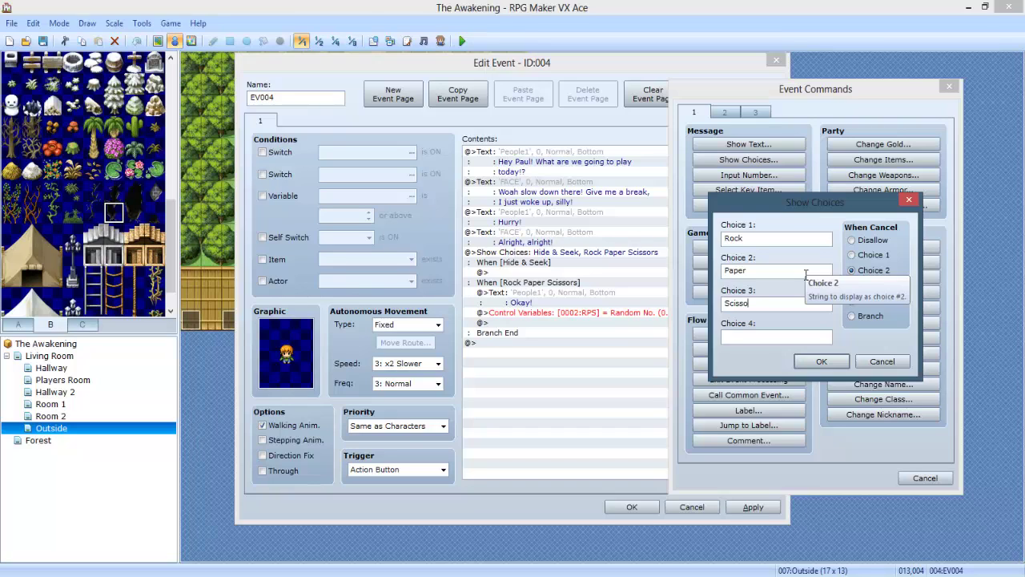
click(865, 240)
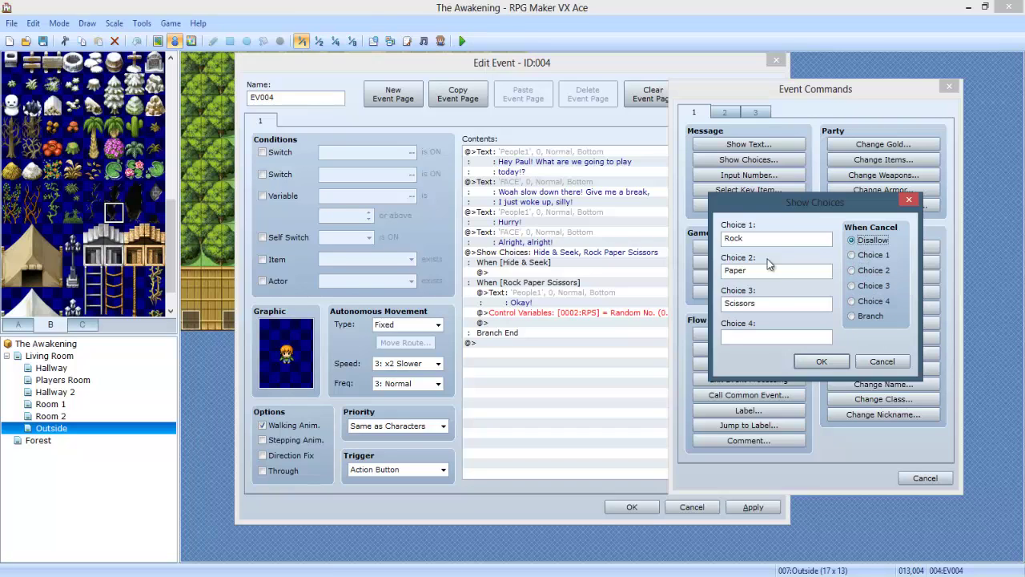
click(822, 363)
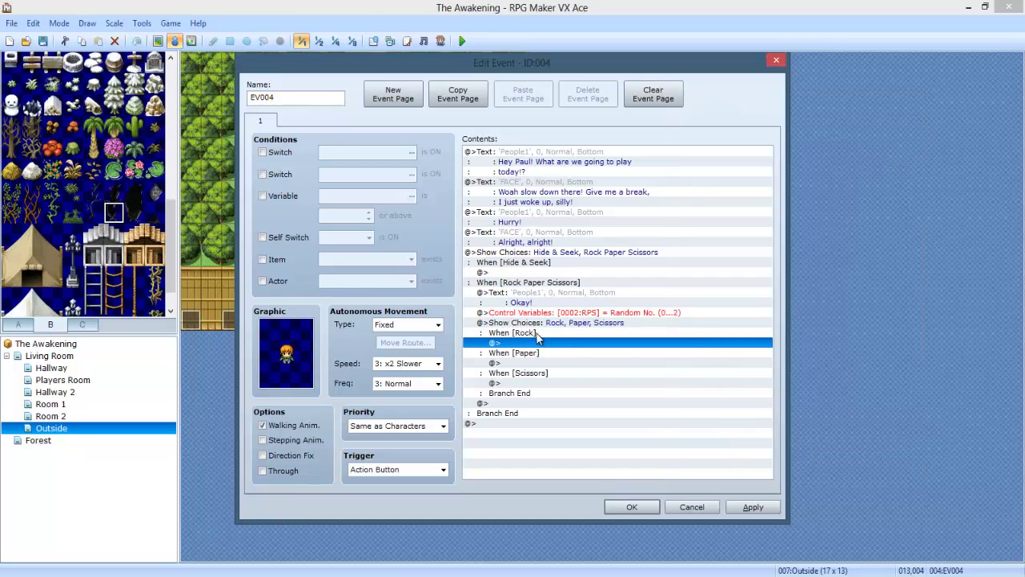
Begin inserting a new event command inside the Rock branch.
double_click(550, 347)
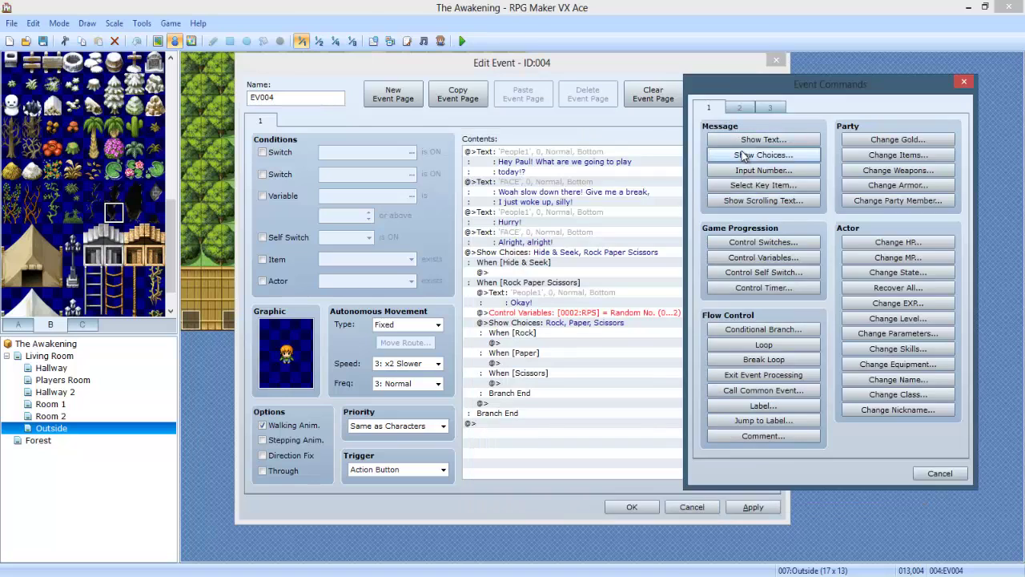
click(745, 154)
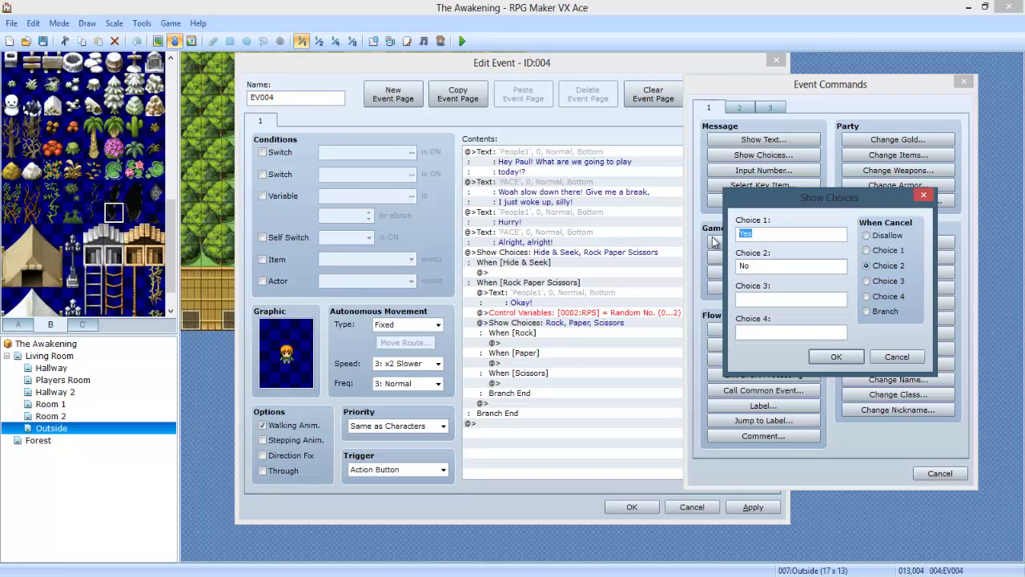
key(BackSpace)
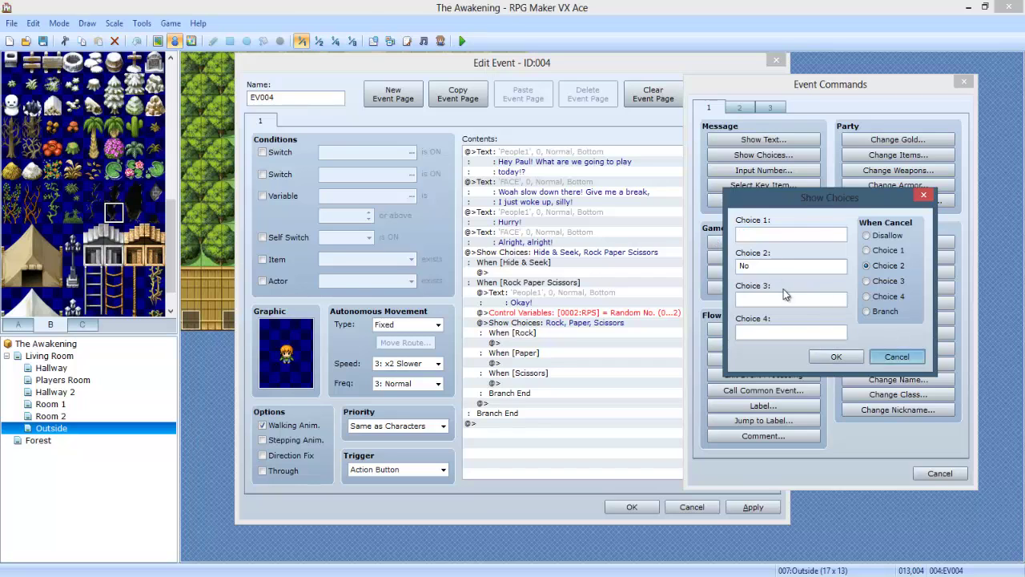
key(Escape)
Start a Control Variables command in the Rock branch, targeting variable 0003 and naming it RPS2.
click(763, 256)
click(795, 200)
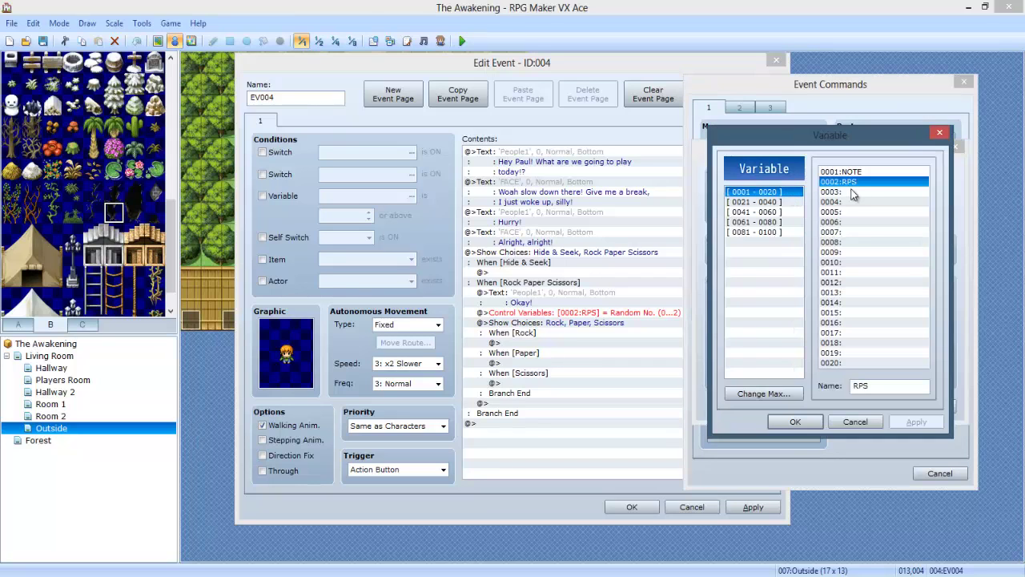
click(853, 192)
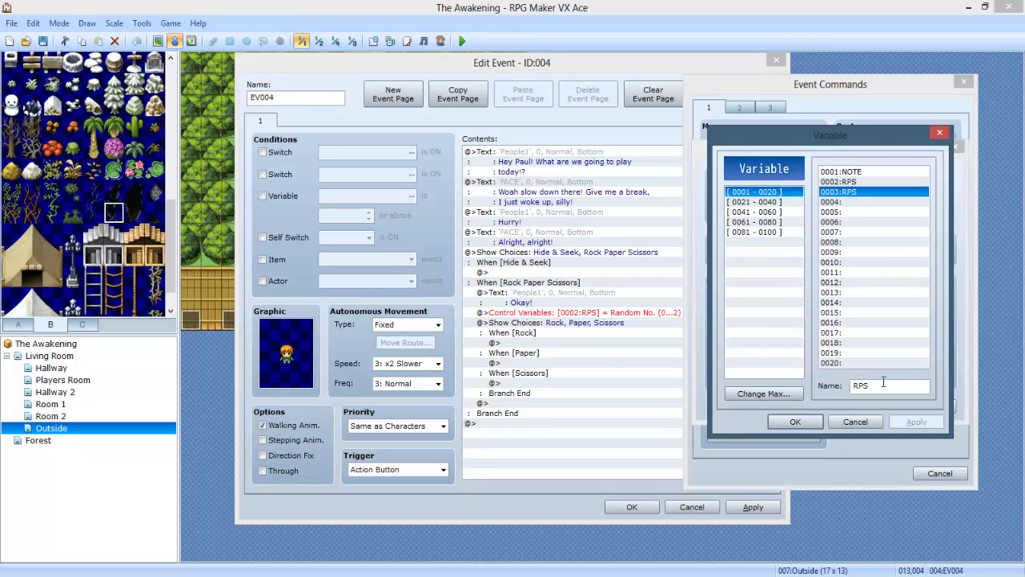
text(2)
click(795, 421)
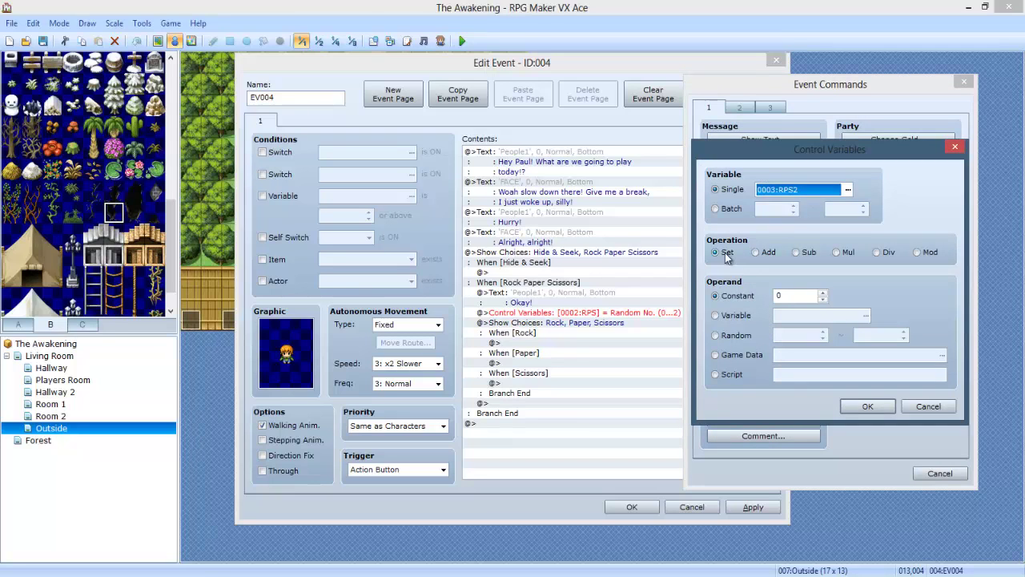
Set RPS2 to constant 0 in the Rock branch and to 1 in a copy of the command in the Paper branch.
click(726, 253)
click(867, 406)
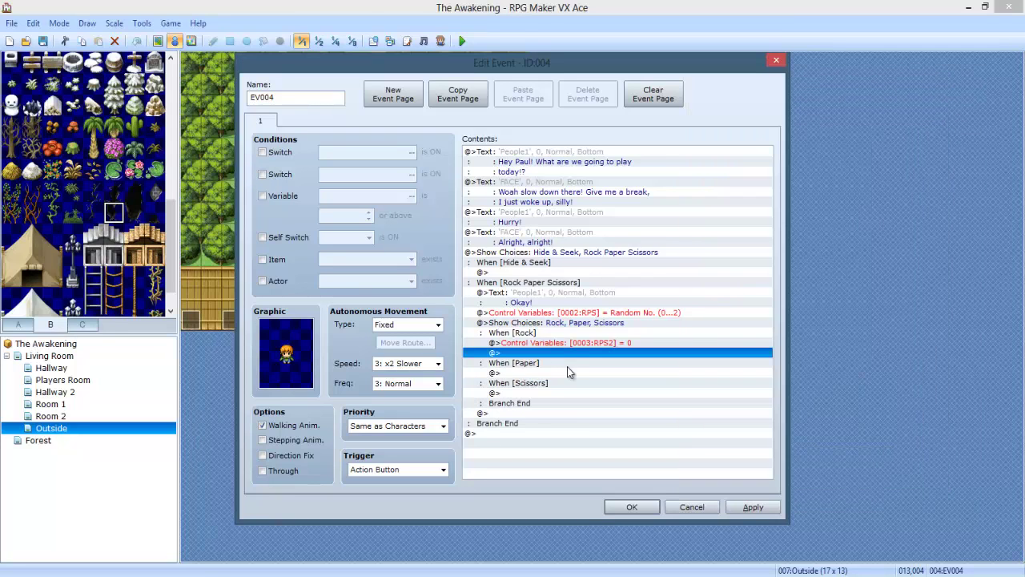
click(546, 345)
key(ctrl+c)
click(534, 372)
key(ctrl+v)
double_click(535, 372)
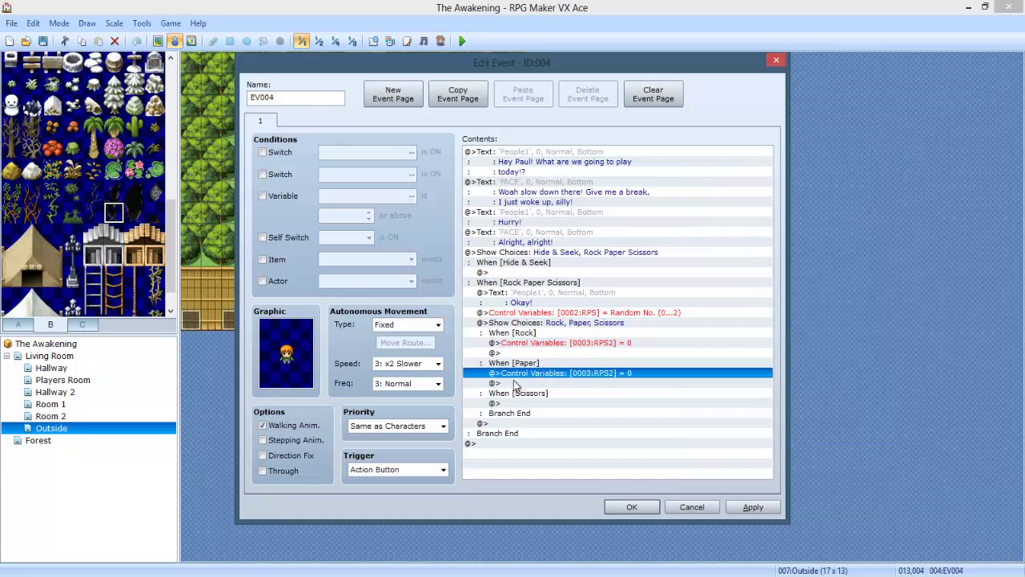
double_click(566, 325)
text(1)
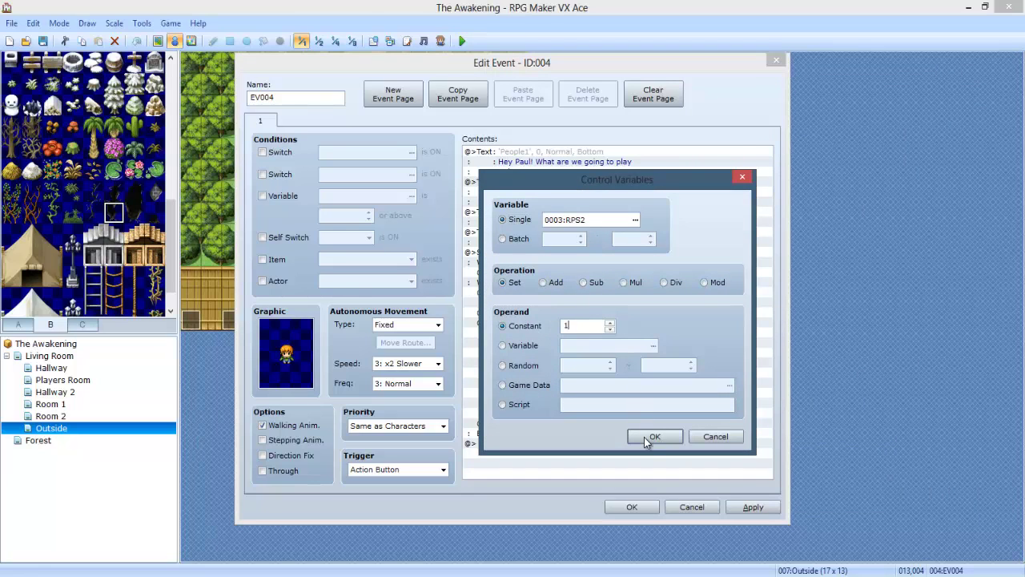
click(644, 436)
Copy the RPS2 variable command from the Paper branch to the Scissors branch and set its constant to 2.
click(556, 381)
click(552, 373)
key(ctrl+c)
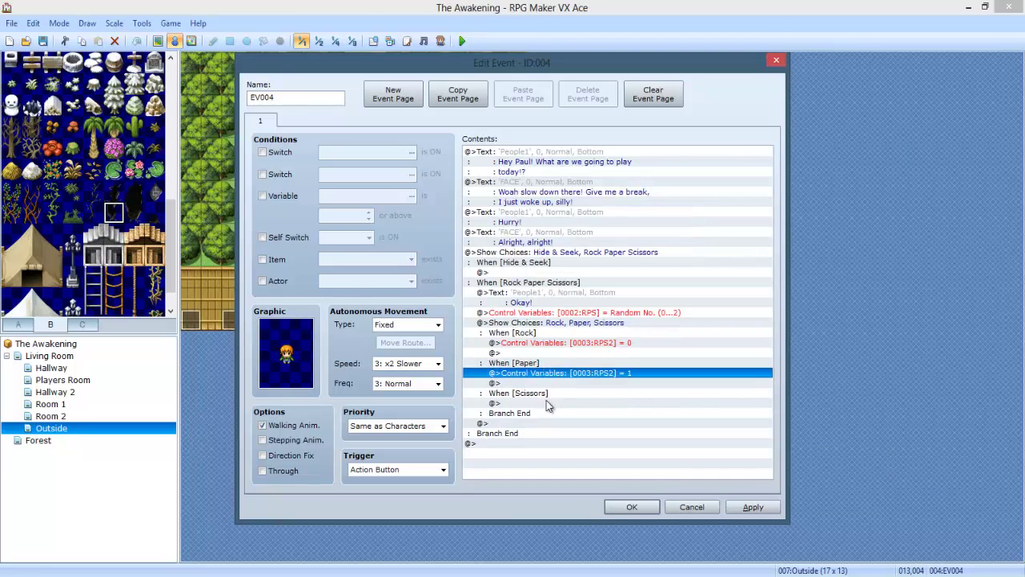
click(546, 402)
key(ctrl+v)
double_click(546, 402)
text(2)
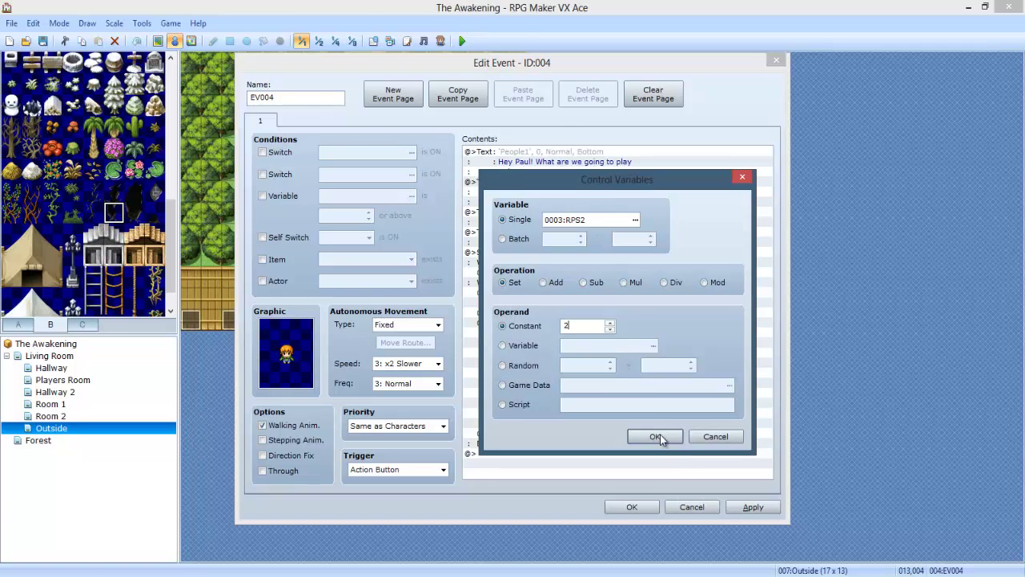
click(655, 436)
click(591, 425)
double_click(560, 352)
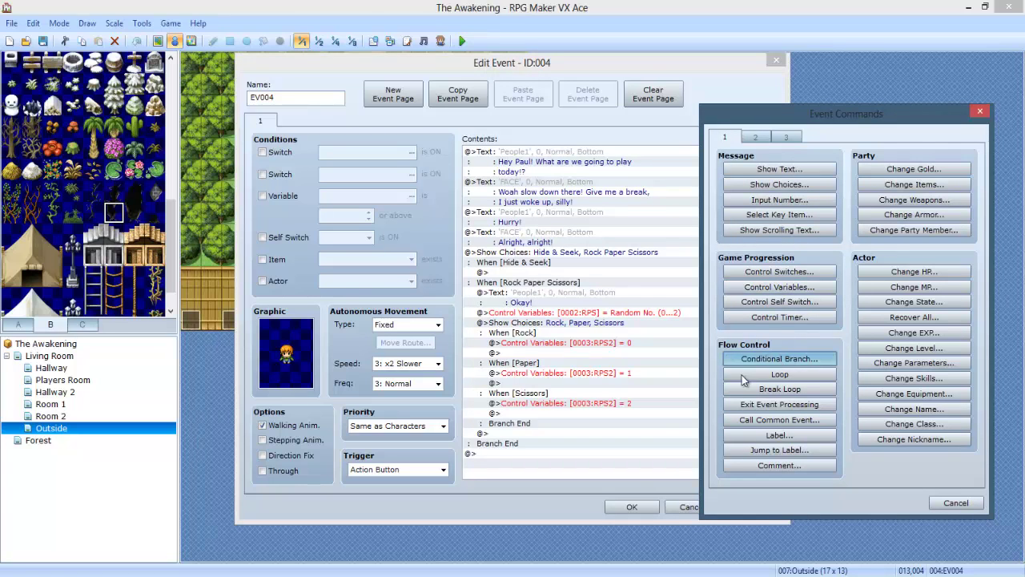
click(956, 503)
click(586, 422)
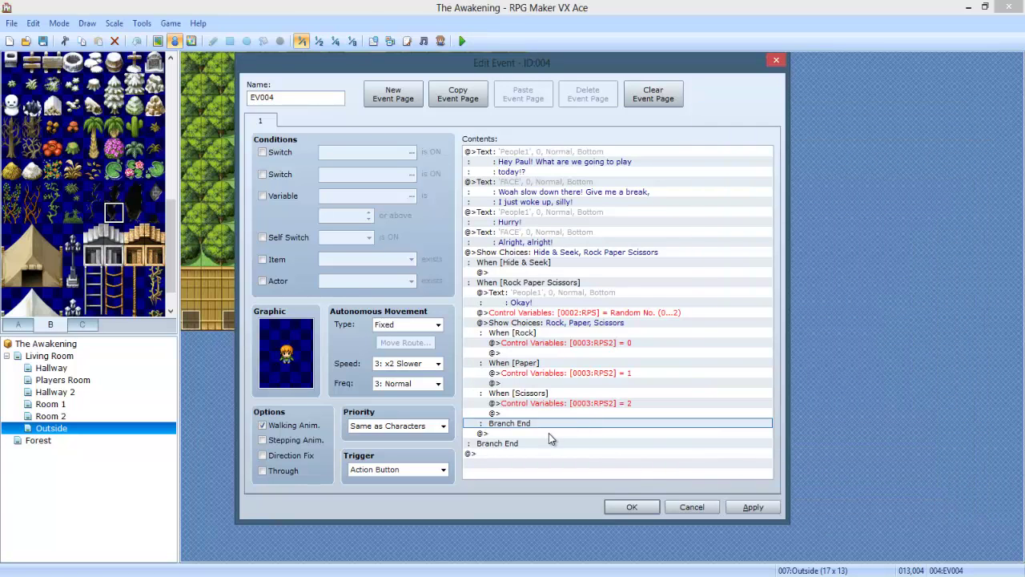
Add a Conditional Branch after the Rock, Paper, Scissors choices for variable 0002:RPS equal to 0, without else handling.
double_click(548, 433)
drag(606, 120, 795, 110)
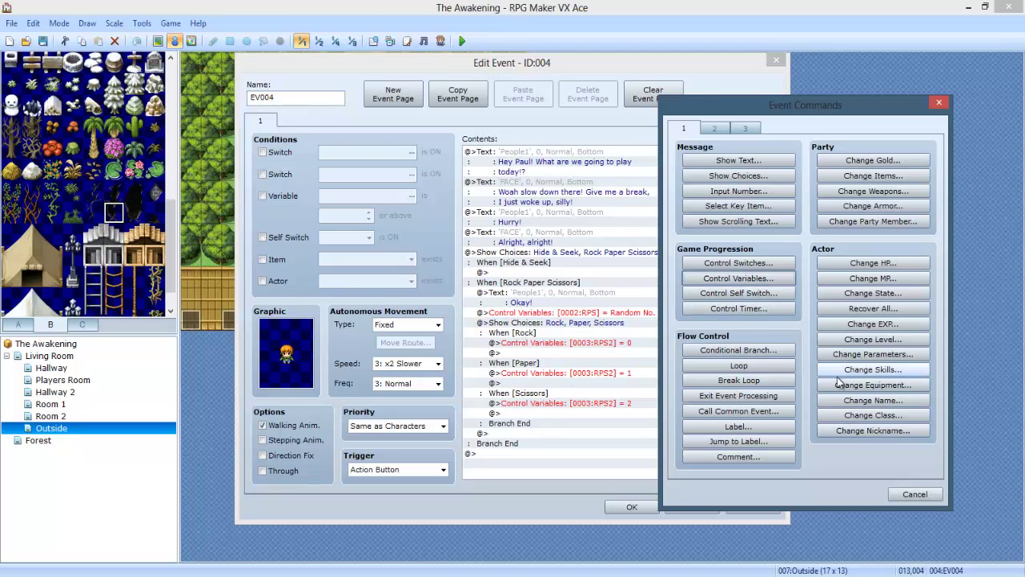
click(738, 350)
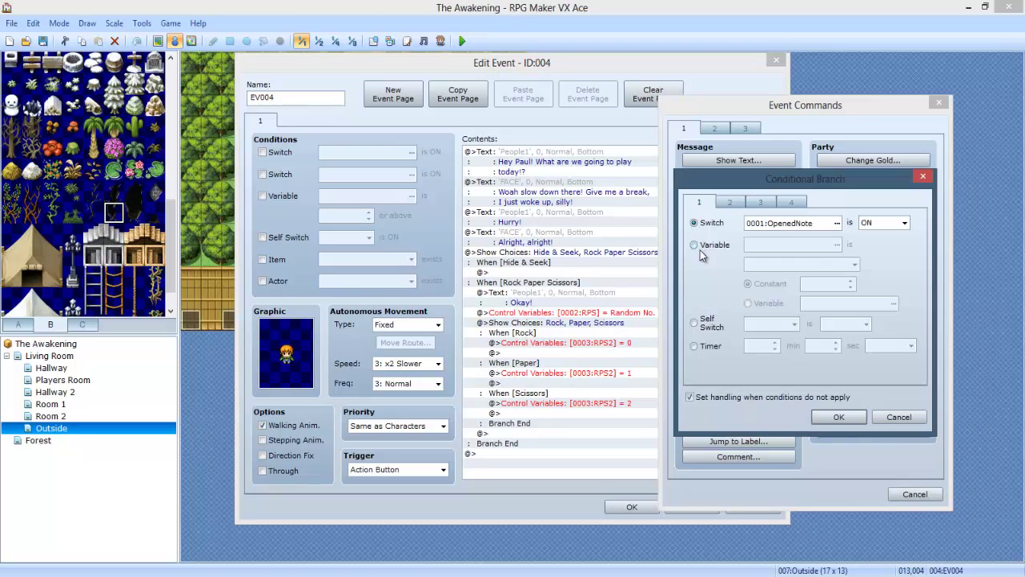
click(681, 243)
click(850, 243)
double_click(825, 203)
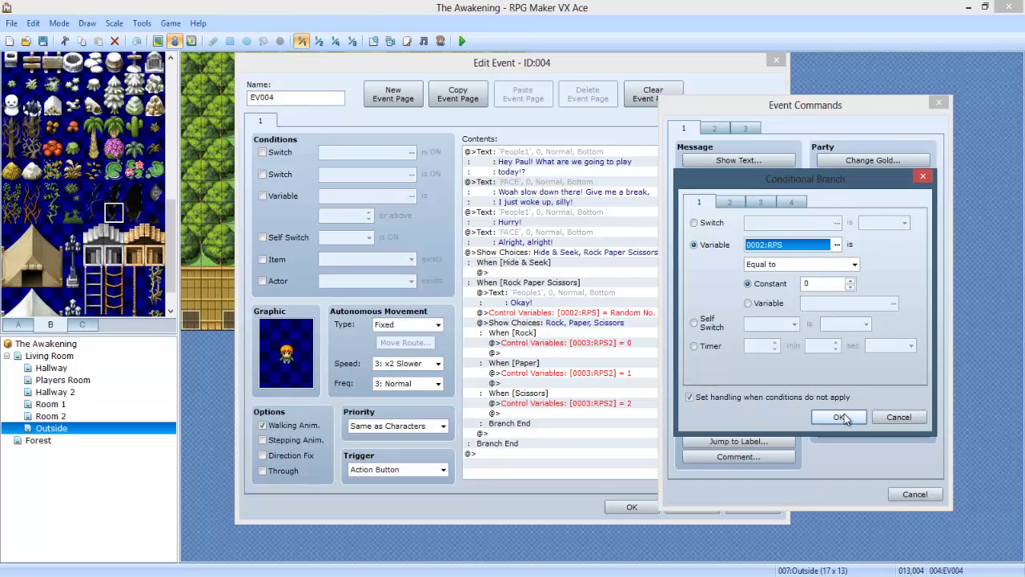
click(838, 417)
scroll(542, 455, down, 1)
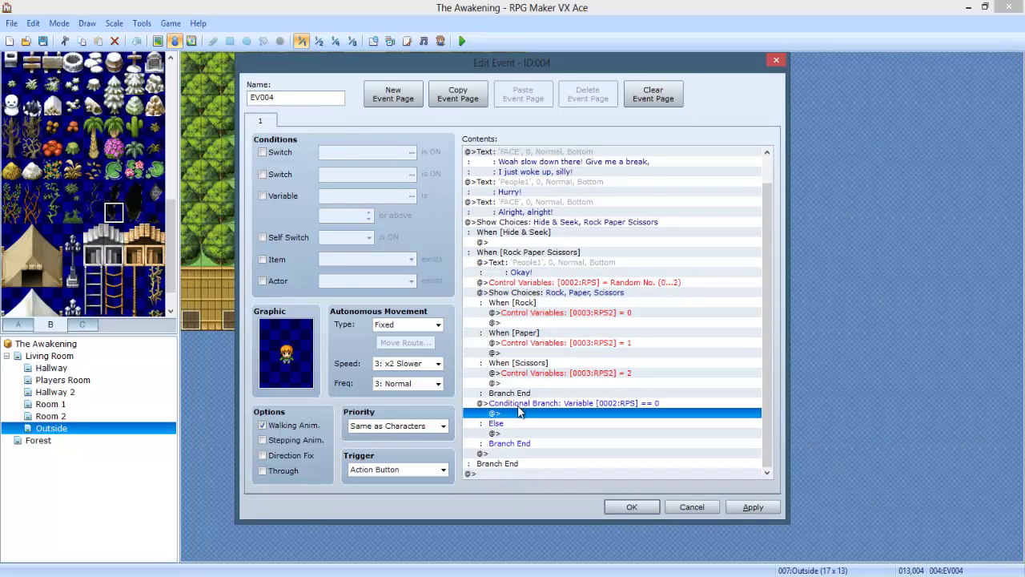
double_click(549, 402)
click(650, 427)
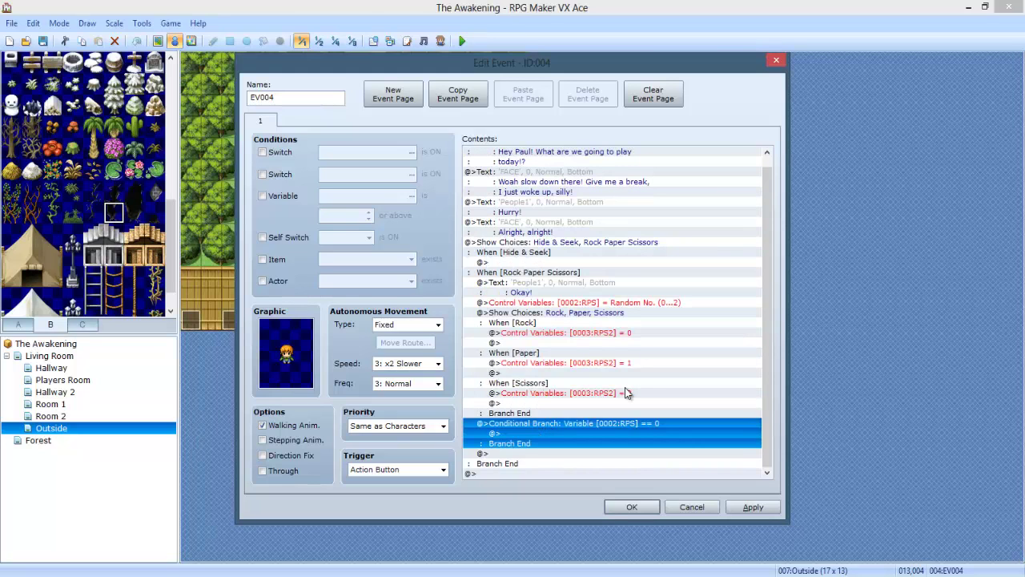
Add a Show Text "It's a tie!" inside the RPS == 0 branch, using the blond boy's face from People1.
click(554, 325)
click(600, 434)
double_click(602, 436)
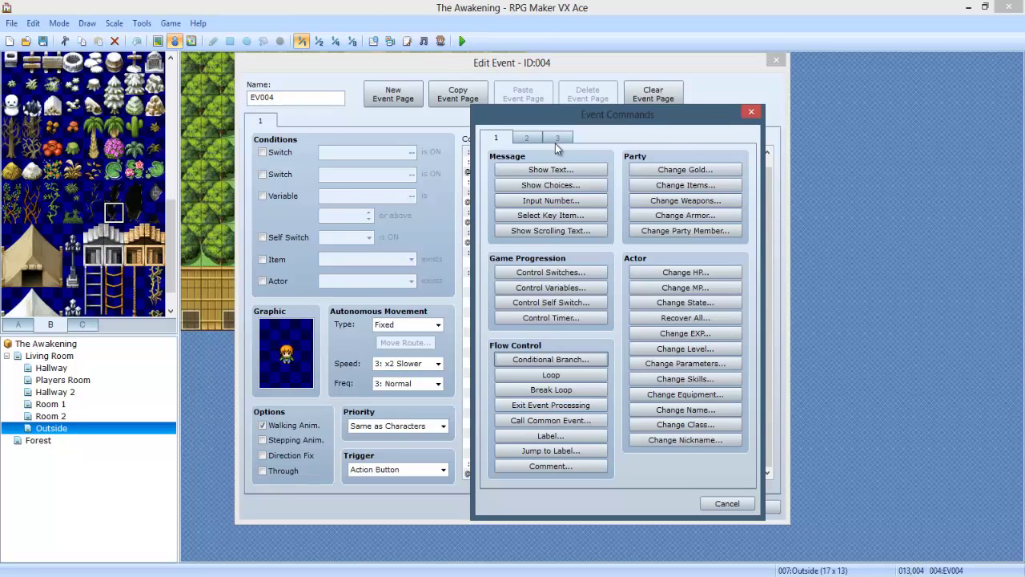
drag(560, 124, 724, 94)
click(712, 134)
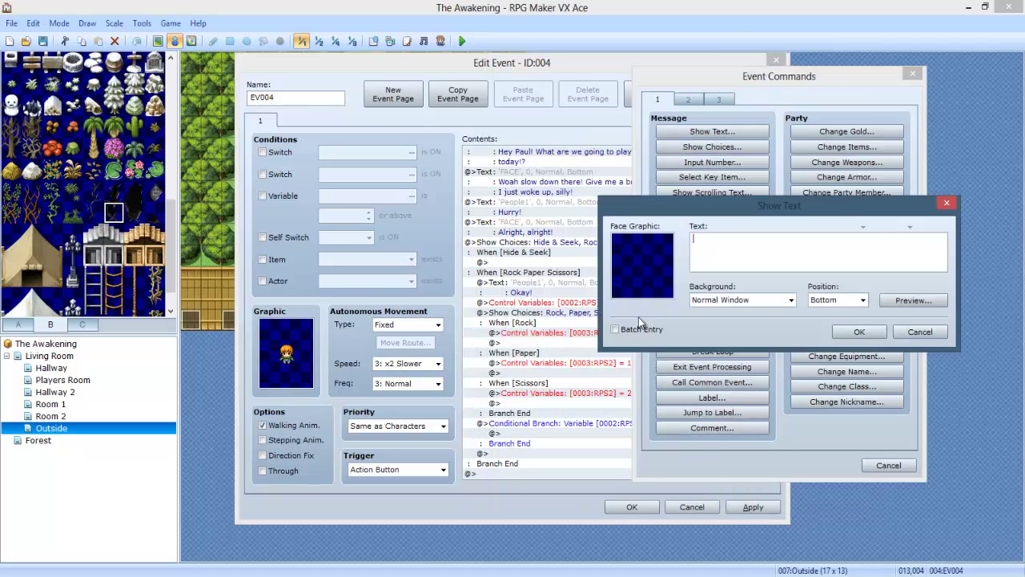
double_click(632, 281)
click(619, 278)
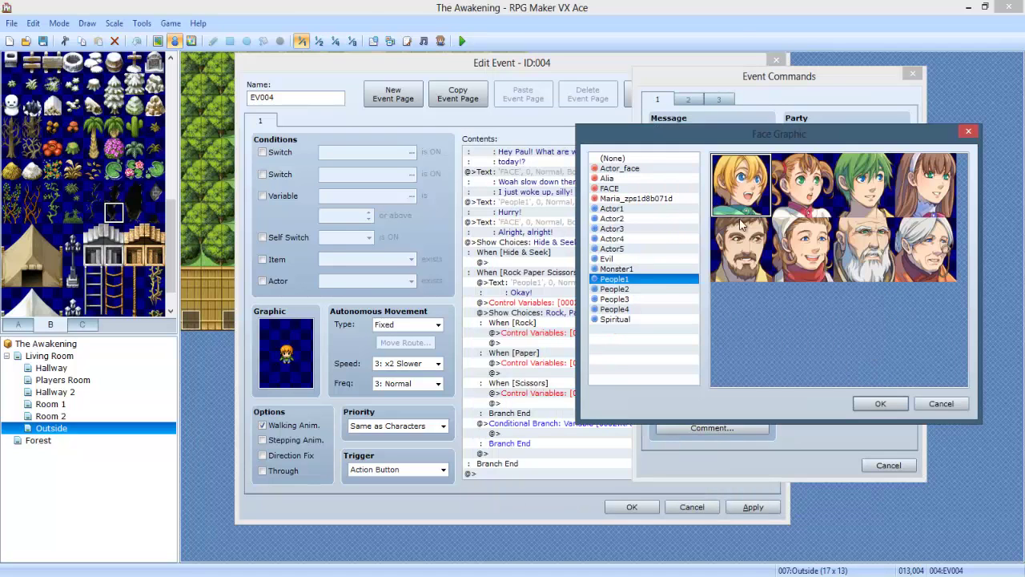
double_click(743, 229)
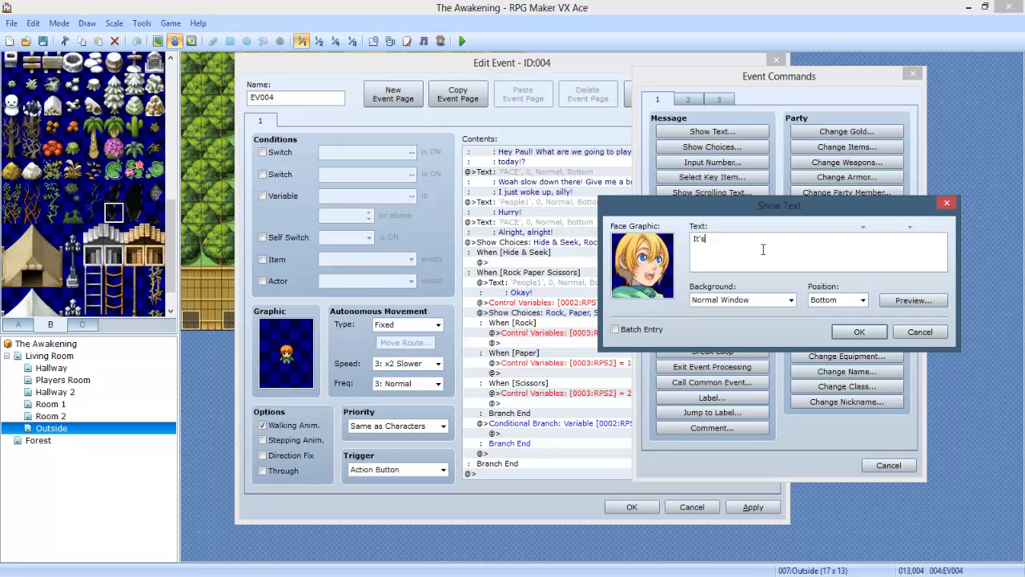
click(858, 331)
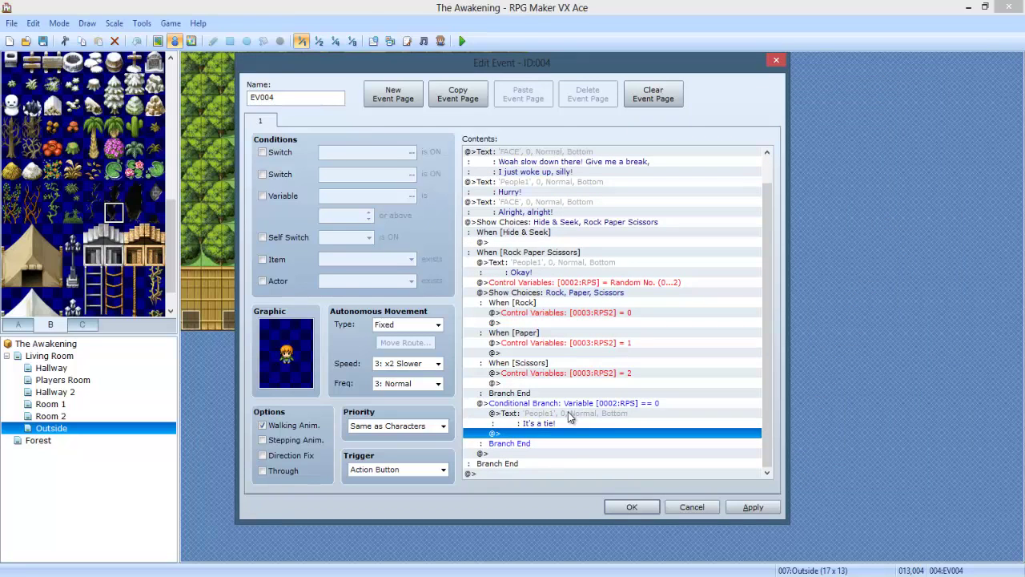
Duplicate the RPS == 0 conditional branch directly below itself and set the copy's constant to 1.
click(543, 406)
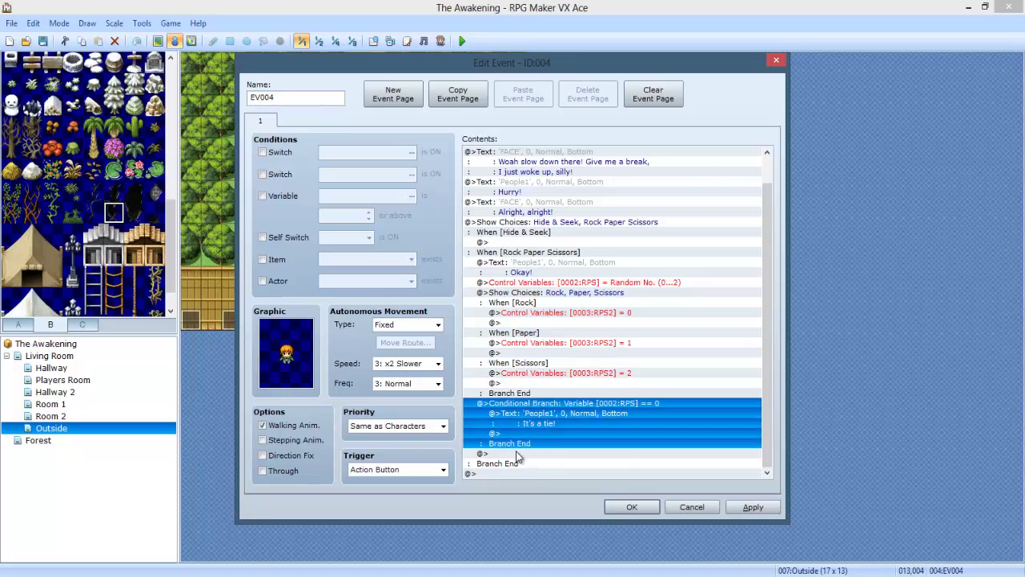
key(ctrl+c)
click(517, 454)
key(ctrl+v)
double_click(559, 427)
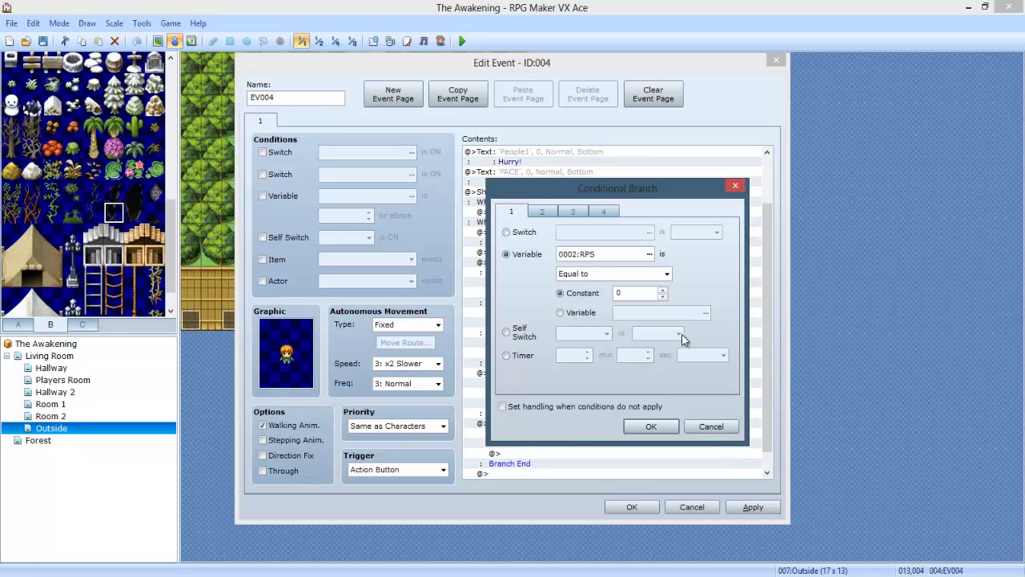
click(662, 289)
click(650, 426)
Move both RPS conditional branches into the Rock branch, directly after its RPS2 variable command.
click(551, 437)
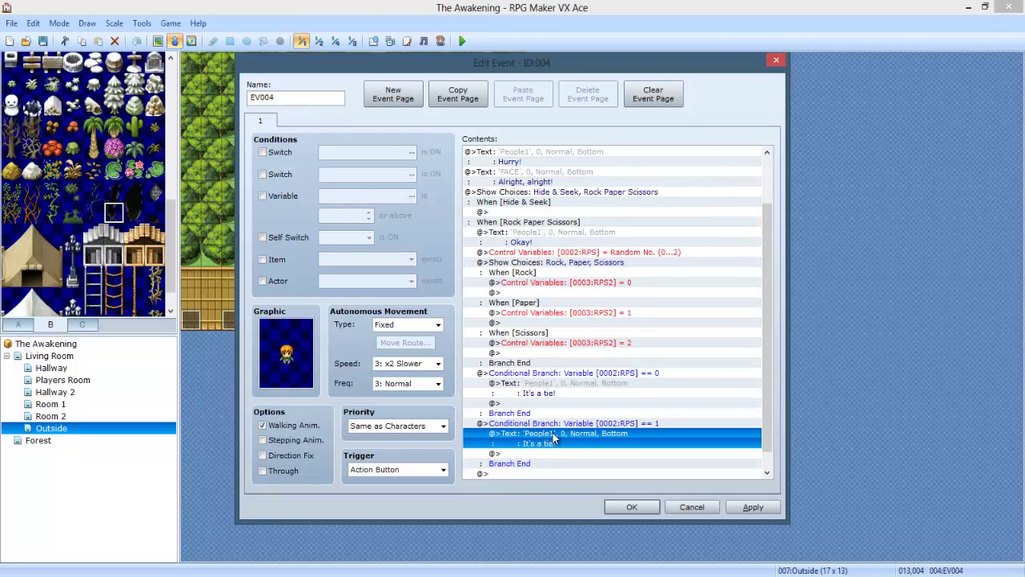
click(607, 424)
click(593, 384)
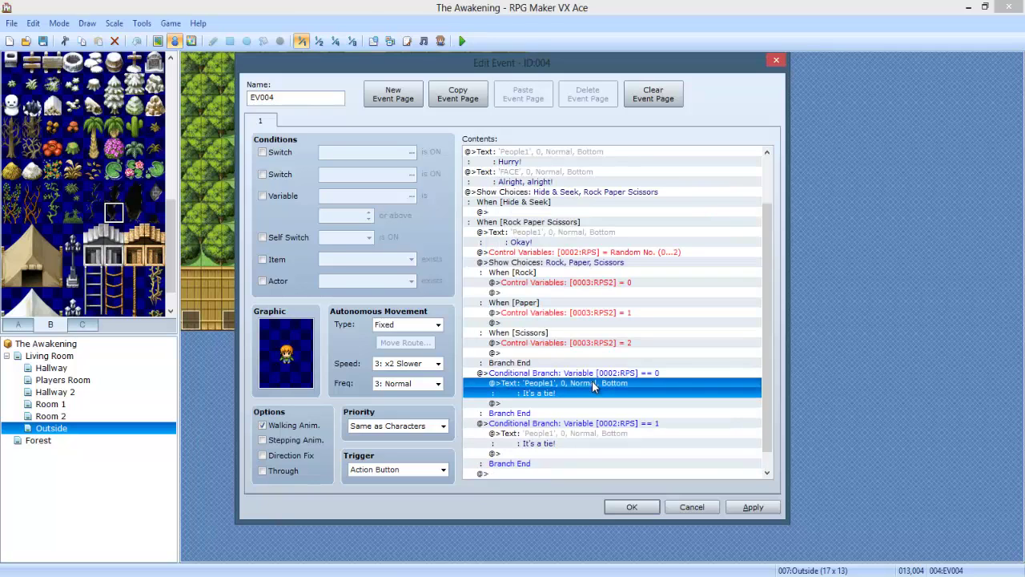
click(592, 373)
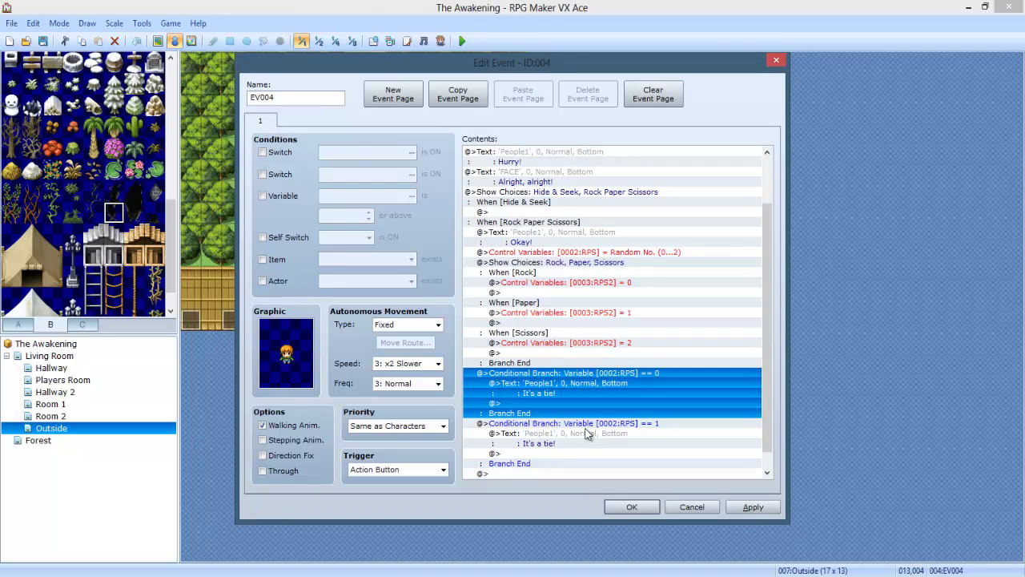
shift+click(585, 424)
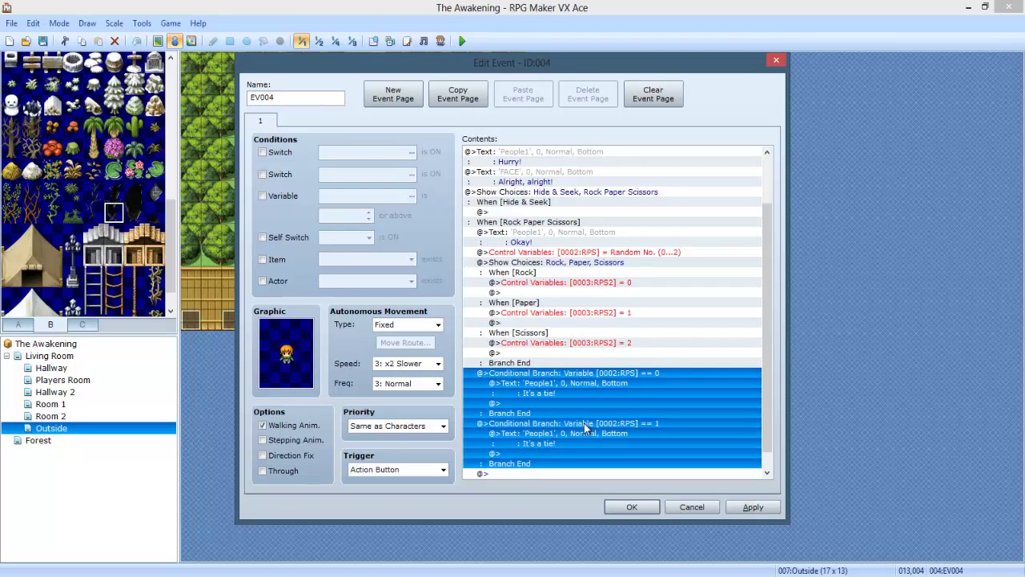
key(Delete)
click(580, 343)
click(583, 353)
key(ctrl+v)
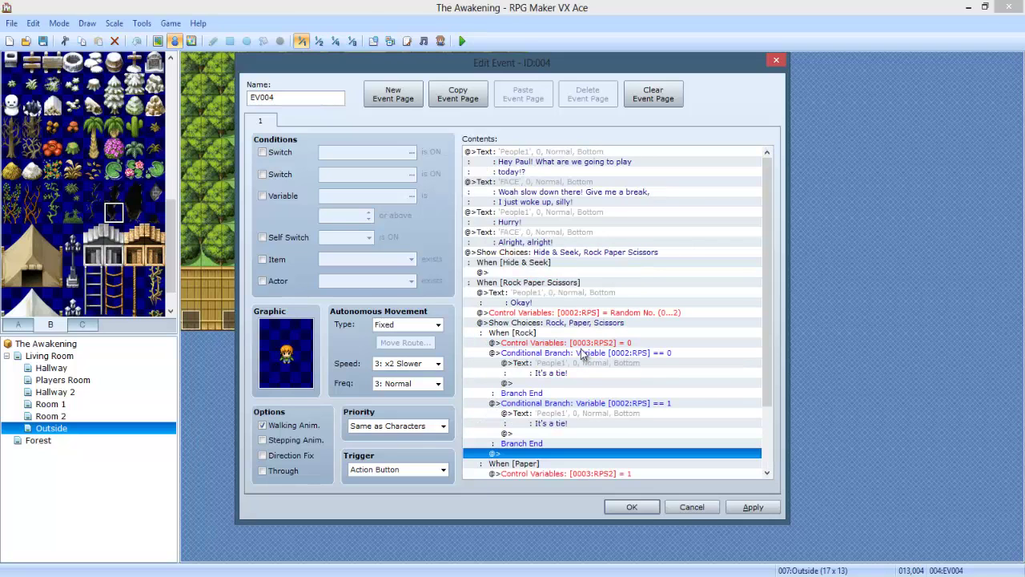
Open the message in the Rock branch's RPS == 1 conditional branch for editing.
click(580, 344)
click(582, 353)
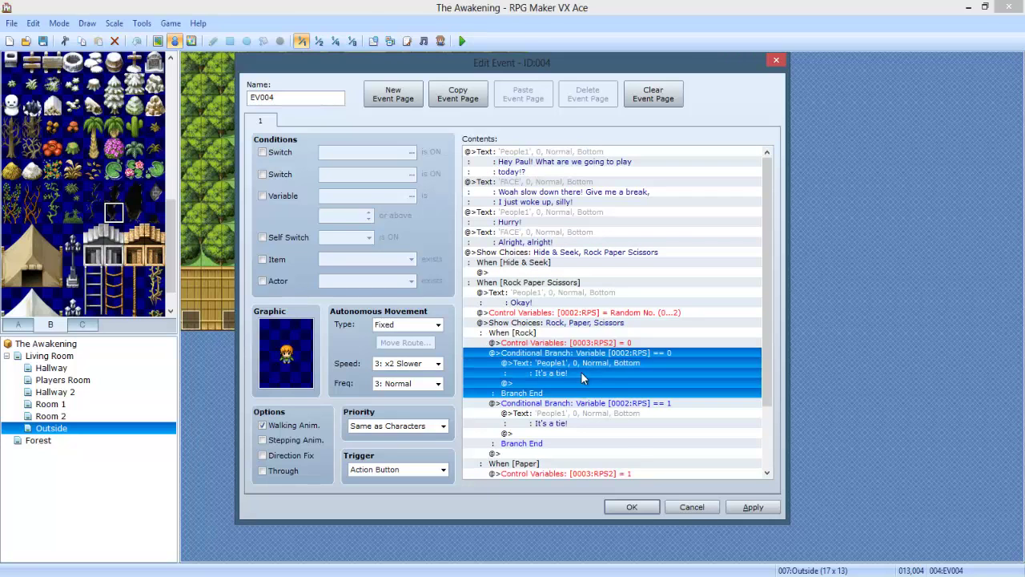
scroll(582, 381, down, 1)
click(580, 374)
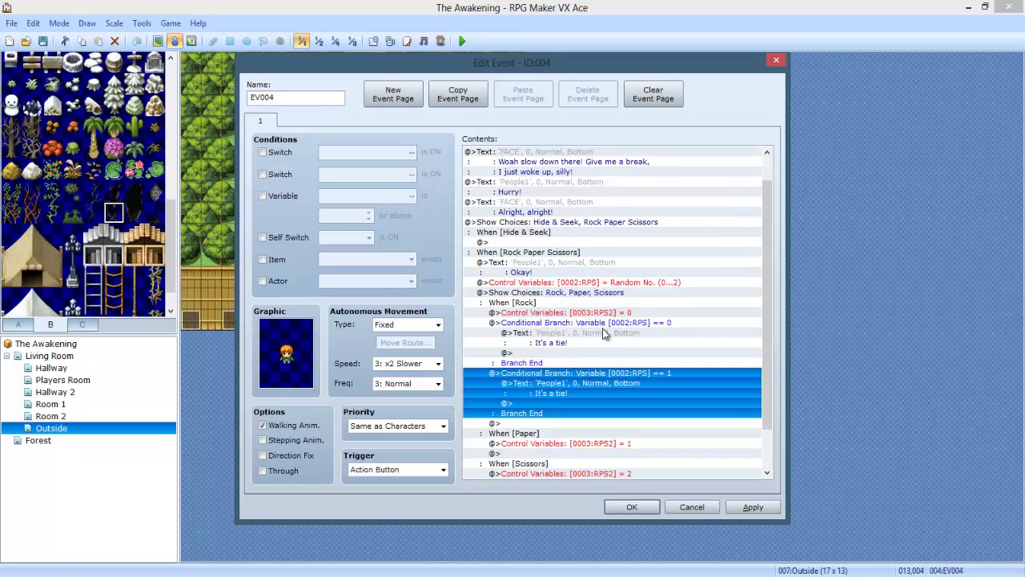
scroll(598, 384, down, 1)
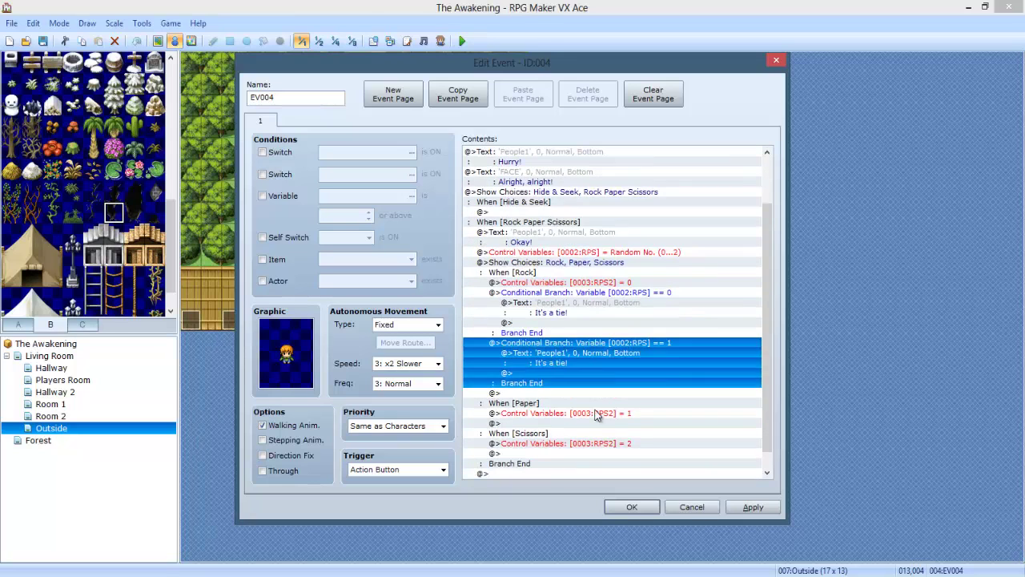
double_click(598, 366)
click(693, 427)
click(636, 349)
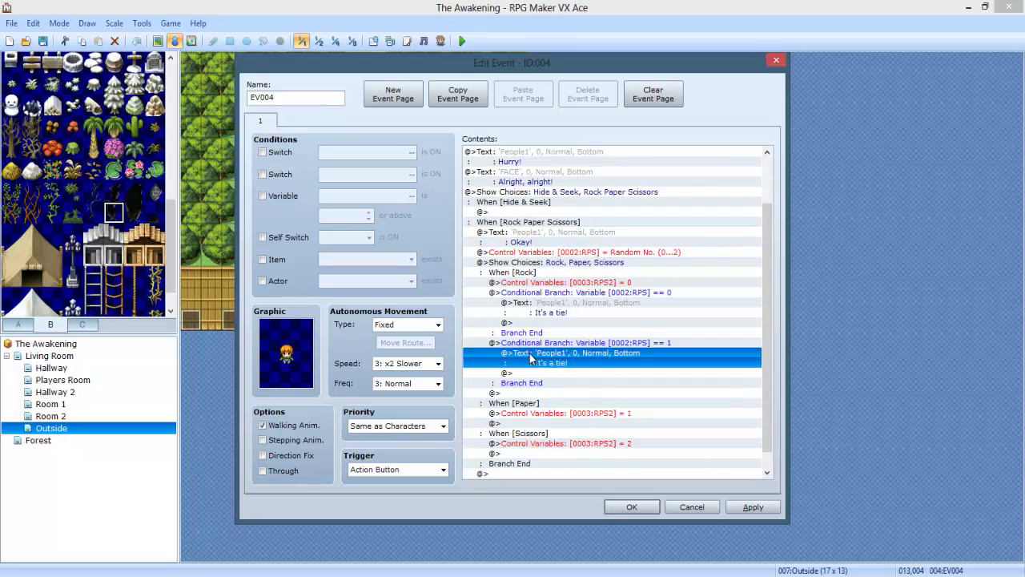
double_click(634, 344)
text(I CHOSE PAPA NIGG)
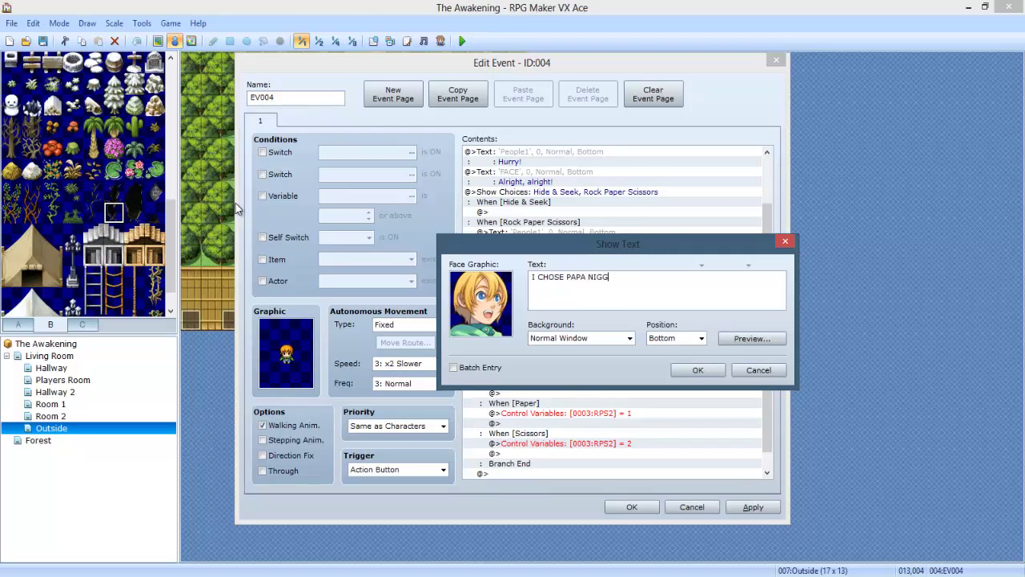
key(BackSpace)
key(BackSpace)
text(KKA)
key(ctrl+a)
key(BackSpace)
Set the RPS == 1 message to "I chose paper! I win!" and confirm it.
text(I chose paper! I win!)
click(679, 370)
Duplicate the RPS == 1 conditional branch below itself in the Rock branch and set the copy's constant to 2.
click(661, 344)
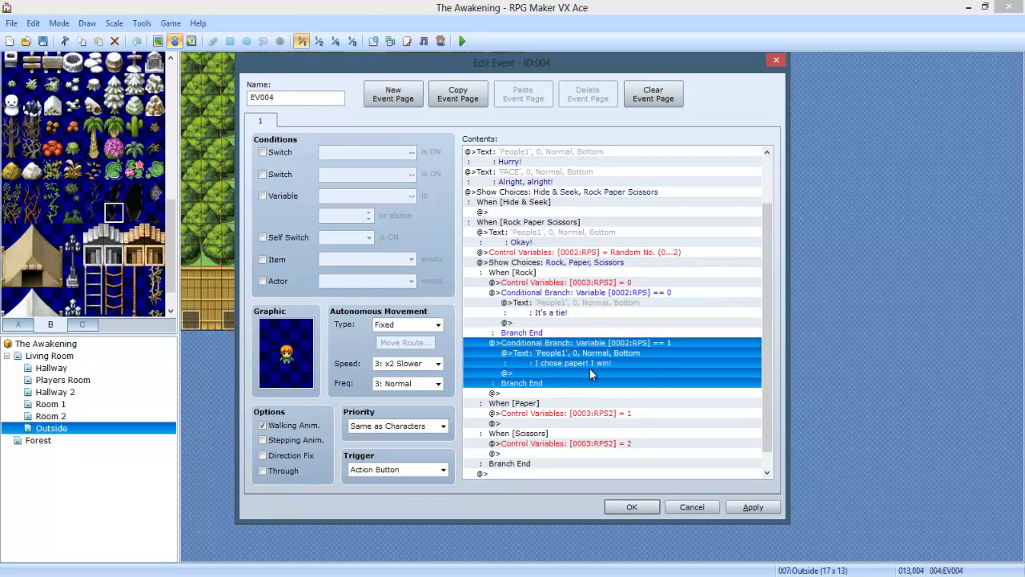
key(ctrl+c)
click(554, 391)
key(ctrl+v)
double_click(562, 392)
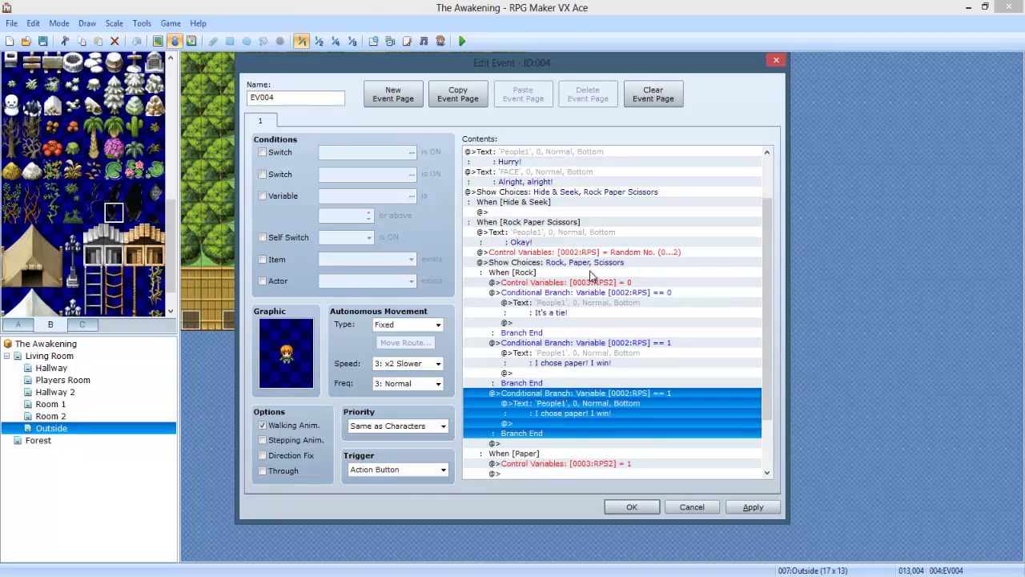
click(662, 290)
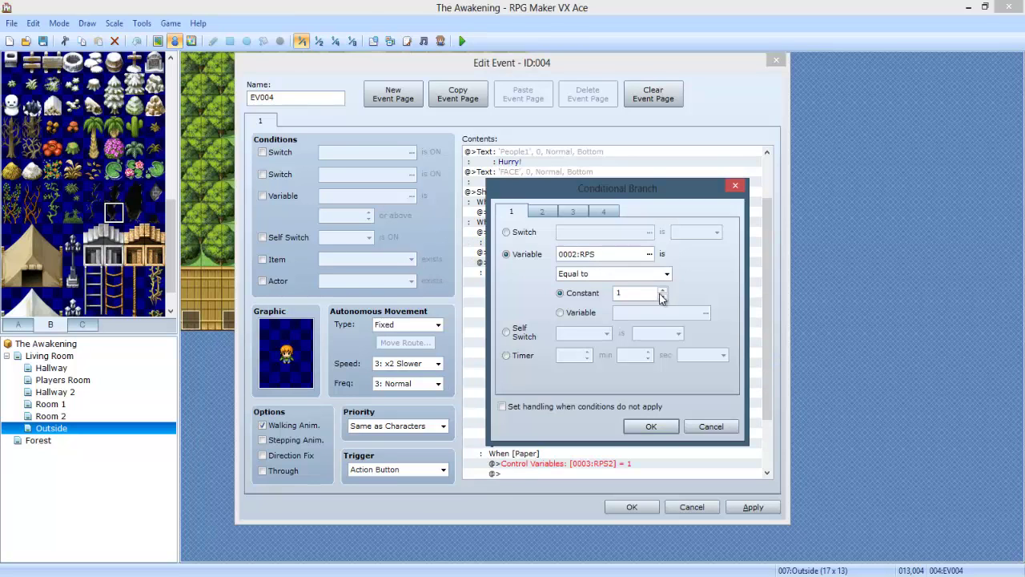
click(651, 427)
Change the message in the RPS == 2 conditional branch to "Awe darn! You win!".
scroll(600, 412, down, 3)
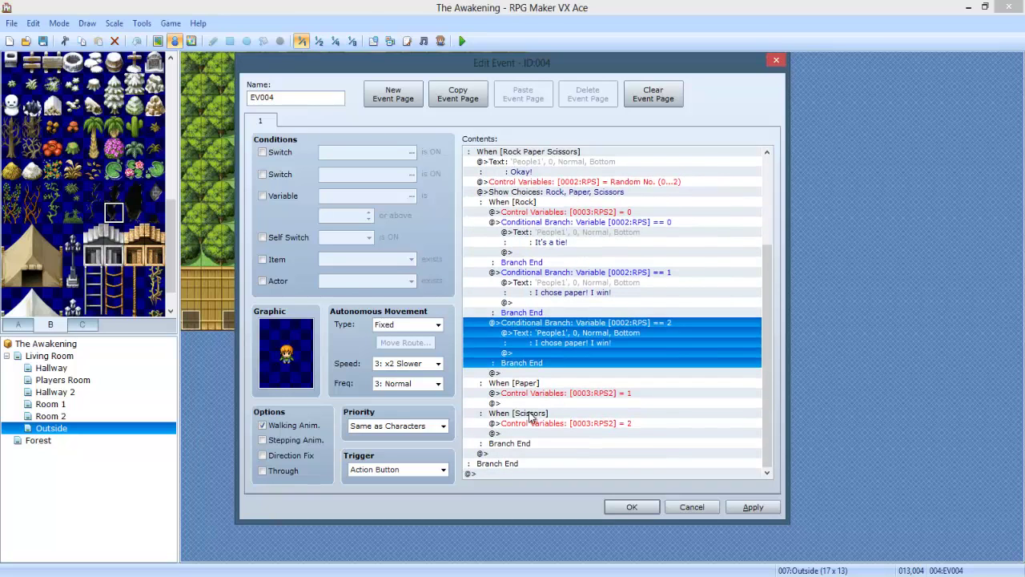
double_click(548, 343)
text(Aw)
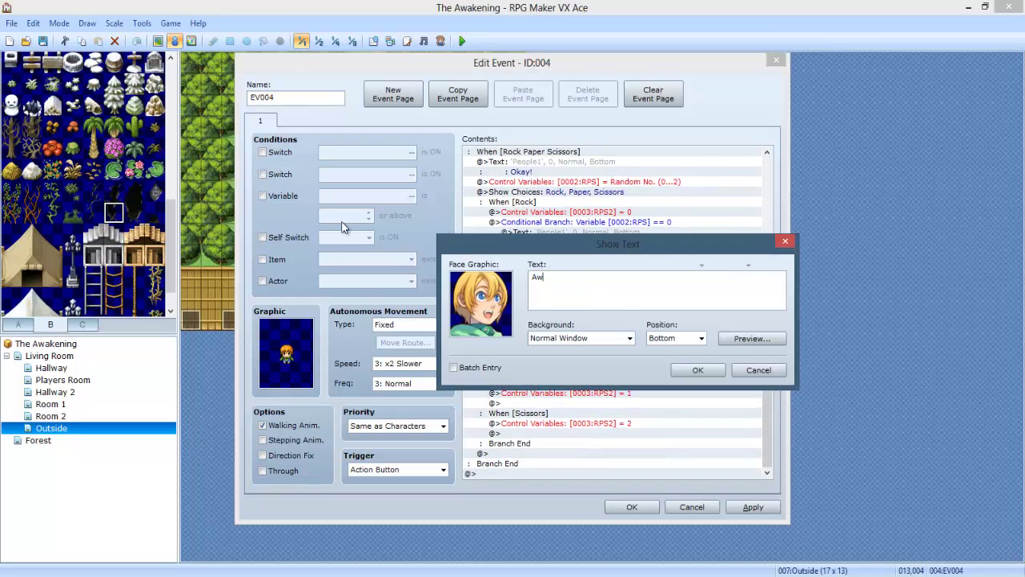
text(e darn! you win!)
click(576, 277)
key(BackSpace)
text(Y)
click(697, 369)
click(526, 394)
click(574, 353)
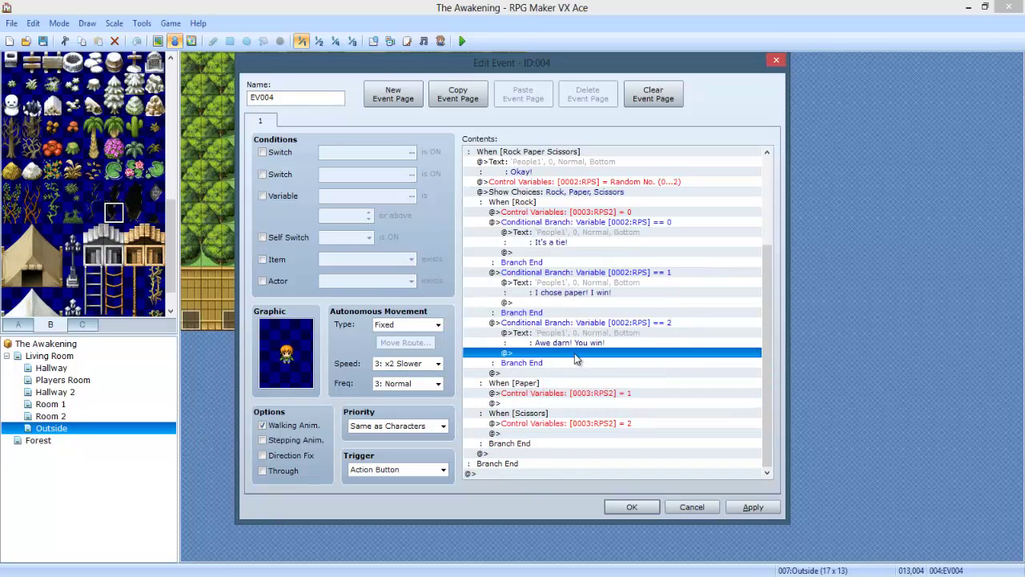
Apply the changes made so far to the Rock Paper Scissors event.
click(586, 373)
scroll(532, 403, up, 3)
scroll(647, 368, down, 2)
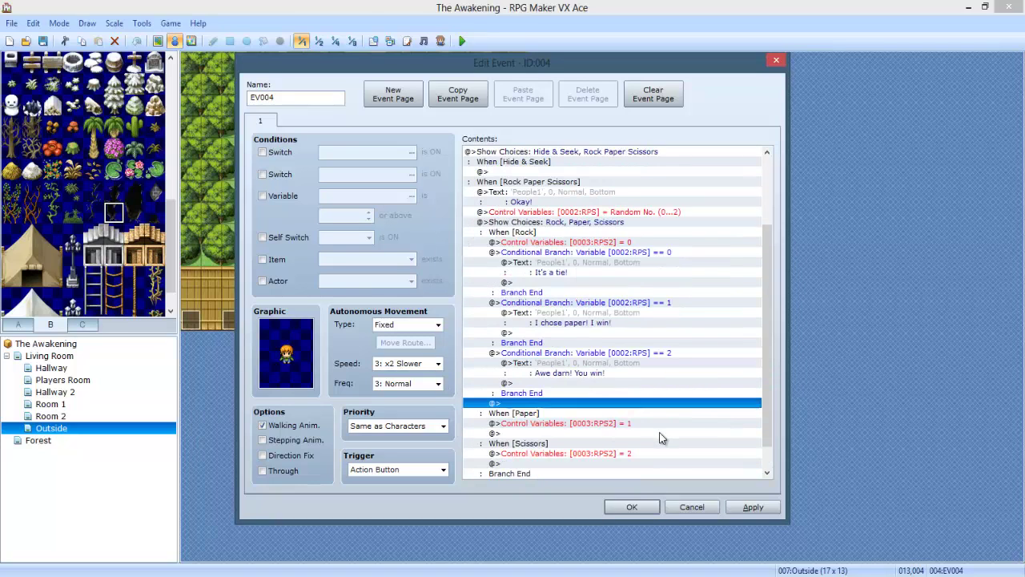
click(752, 506)
Copy the Rock choice's three RPS conditional branches into the Paper choice, below its Control Variables command.
click(575, 252)
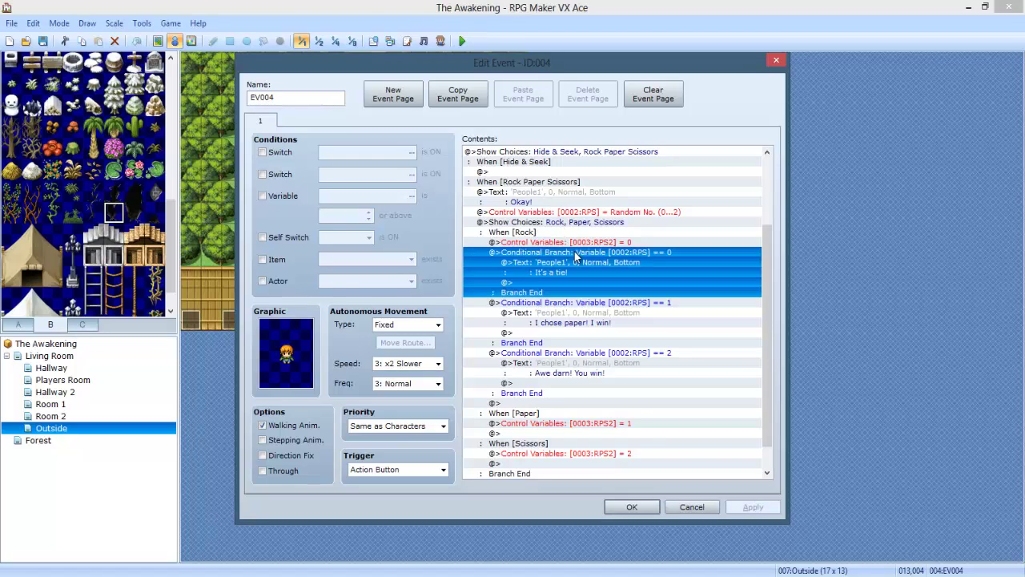
shift+click(581, 346)
shift+click(618, 353)
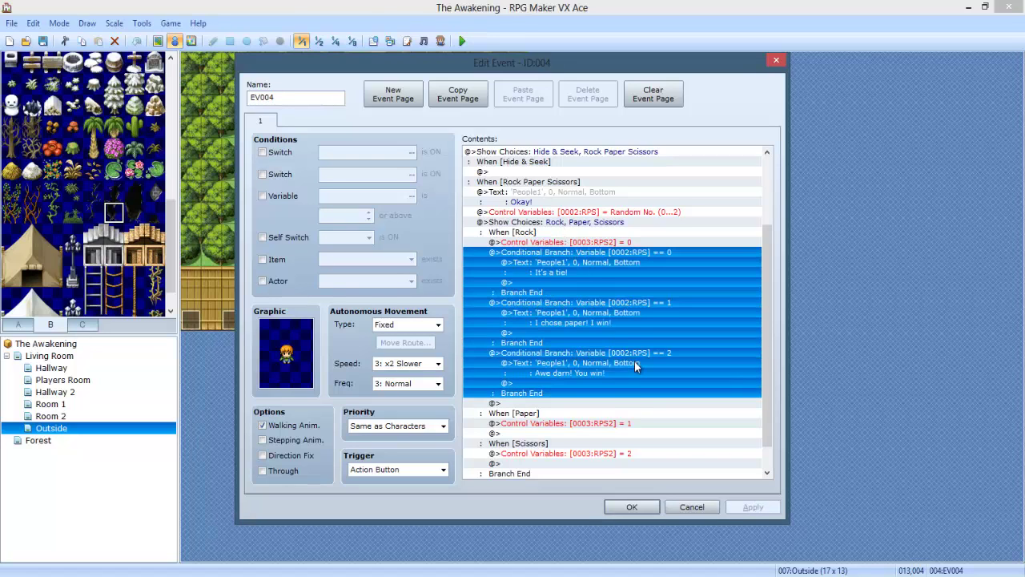
scroll(625, 384, down, 1)
click(607, 404)
click(547, 393)
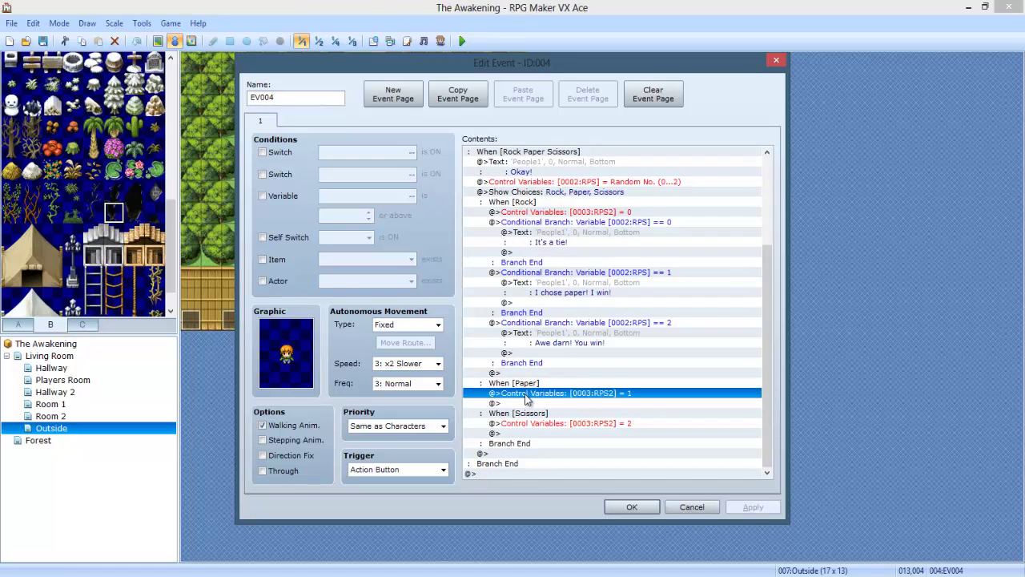
click(528, 403)
key(ctrl+v)
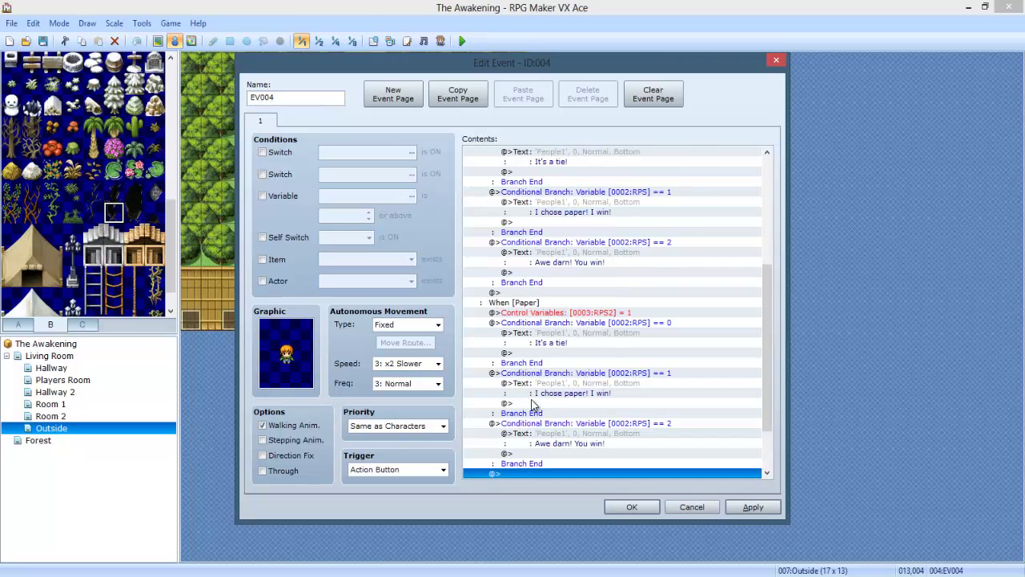
click(585, 314)
click(587, 323)
click(565, 341)
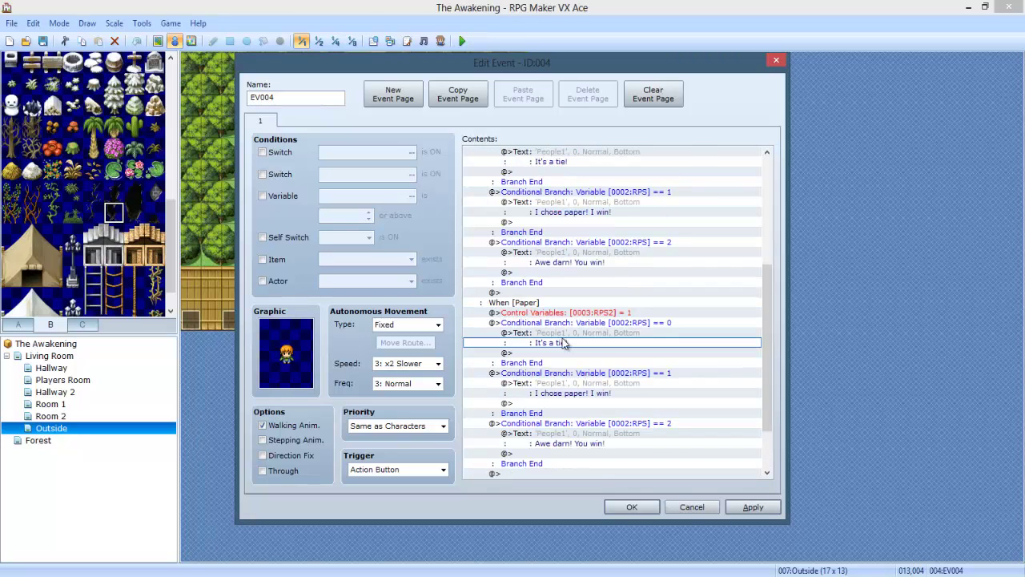
click(564, 322)
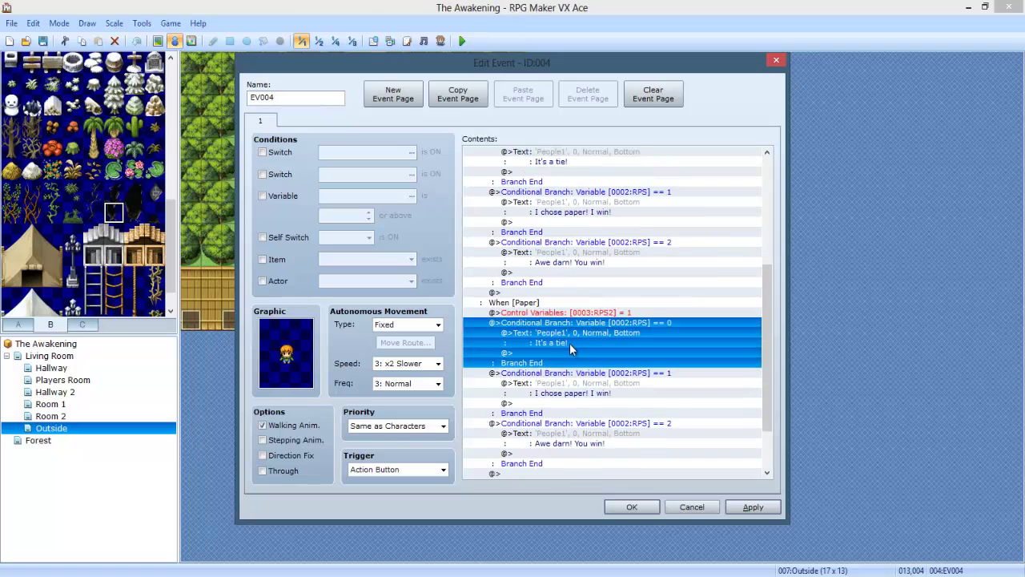
click(570, 342)
click(570, 390)
click(566, 332)
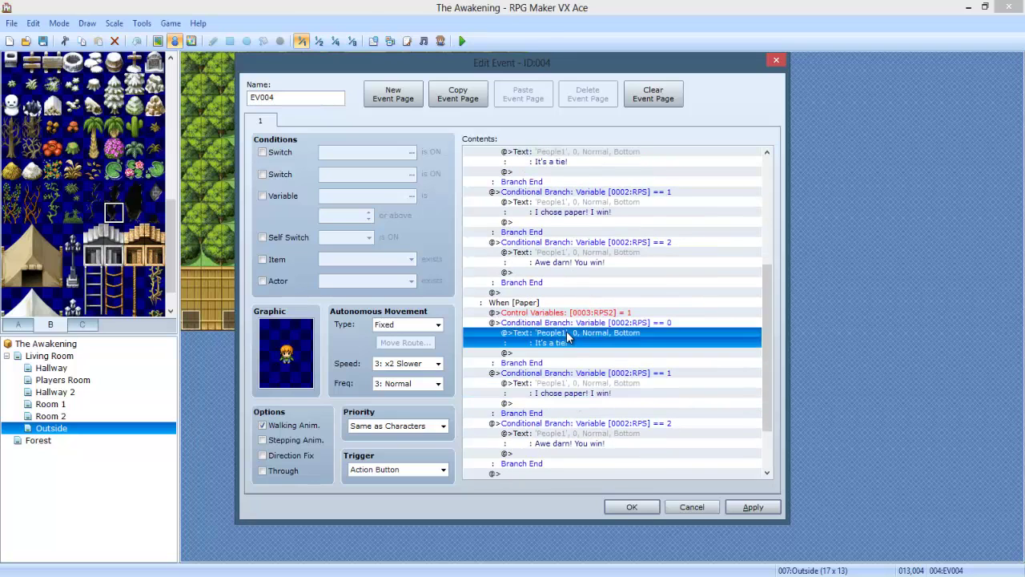
double_click(566, 332)
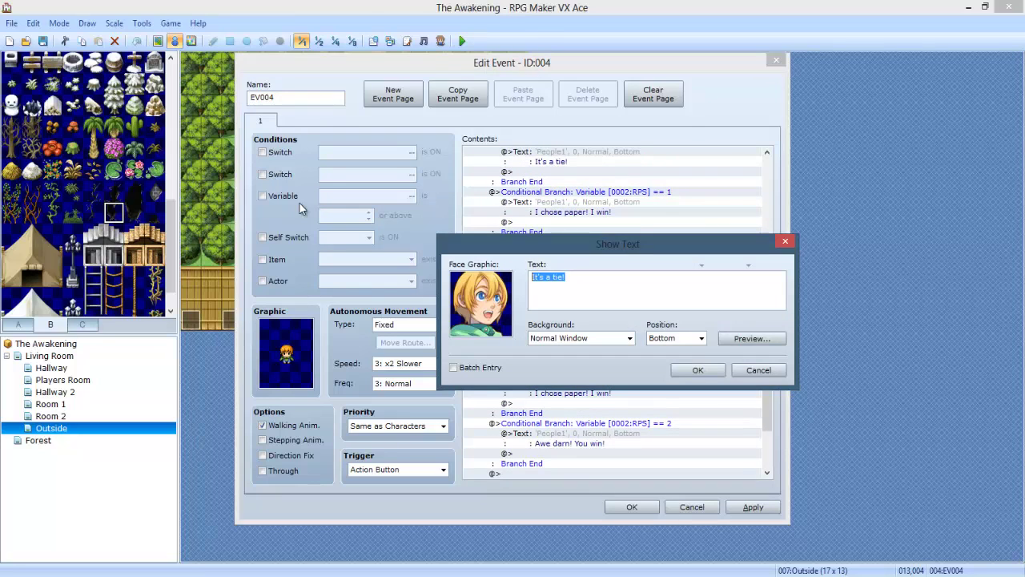
text(I chose)
drag(532, 244, 678, 204)
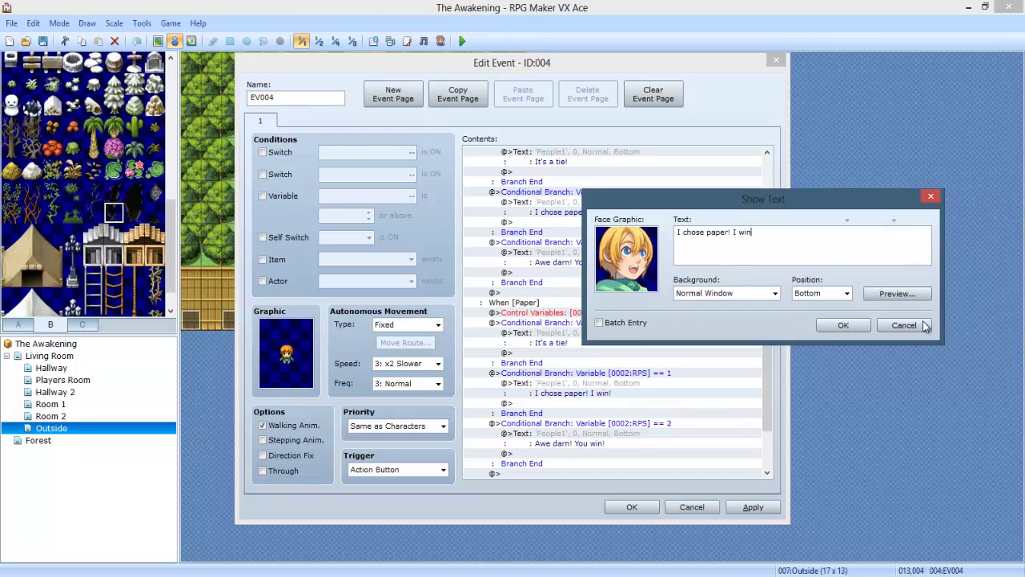
click(905, 329)
Set the message in the Paper choice's RPS == 0 conditional branch to "Darn it! You win!".
scroll(590, 398, up, 3)
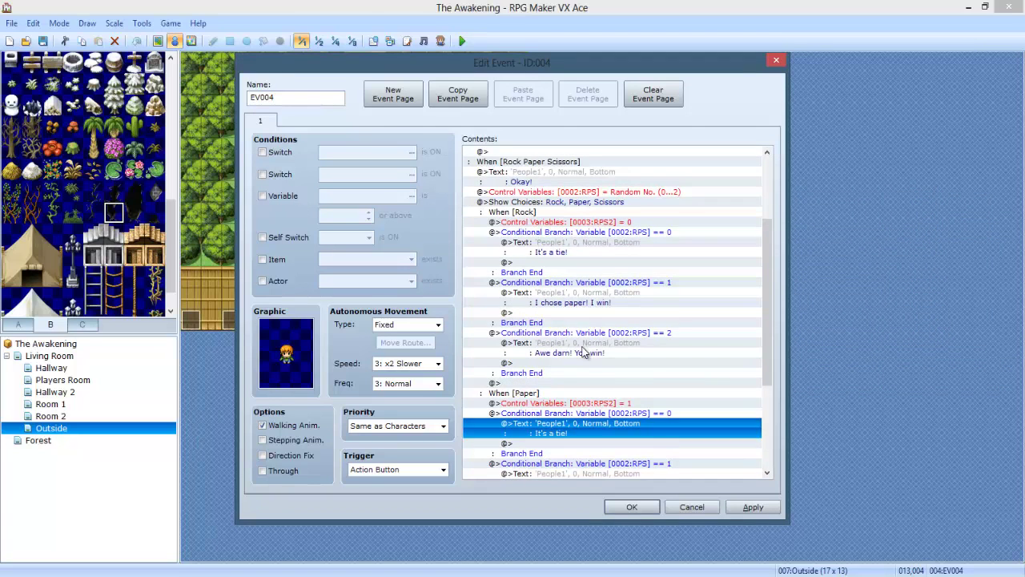
scroll(585, 376, down, 2)
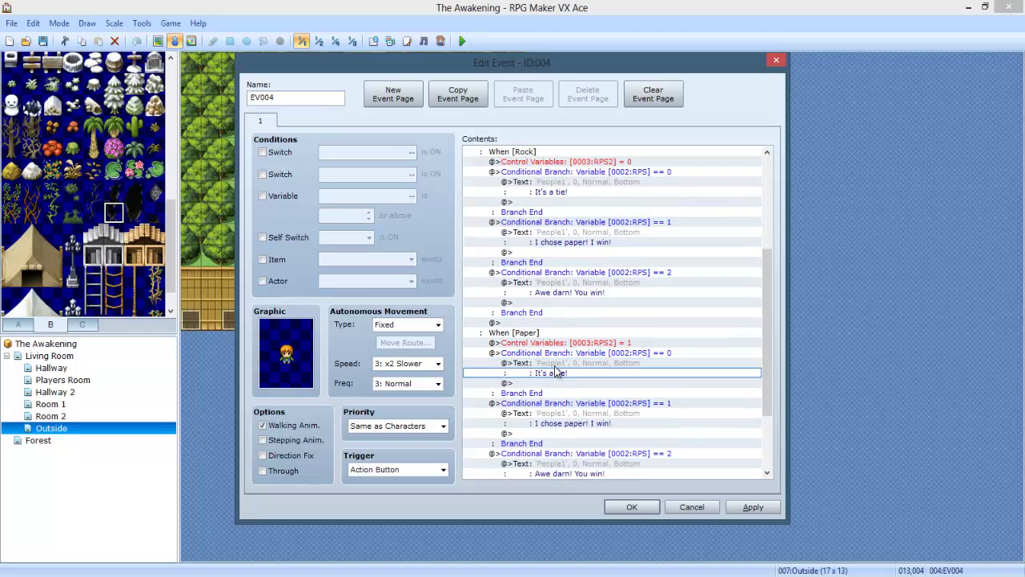
double_click(541, 370)
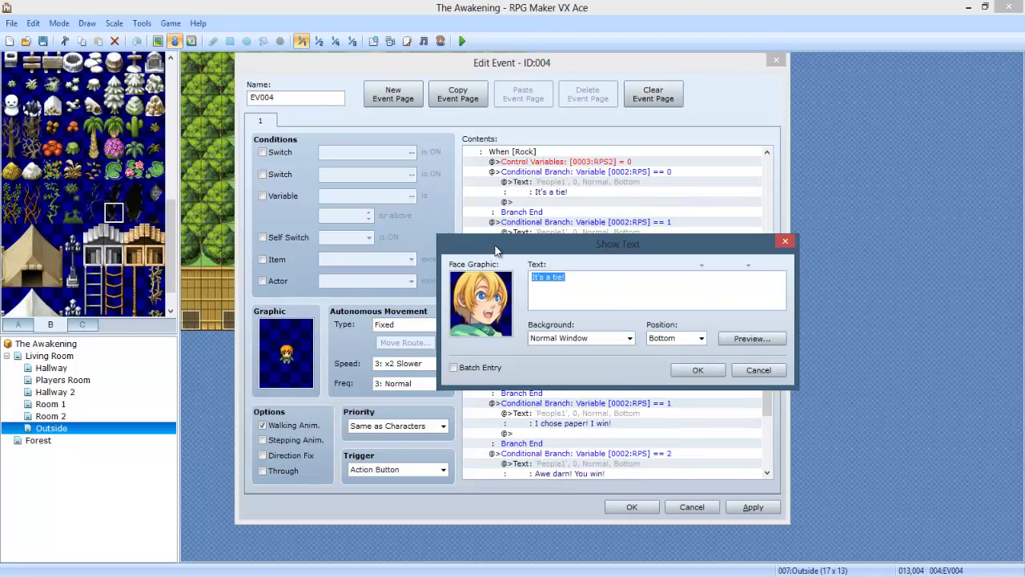
drag(494, 243, 224, 126)
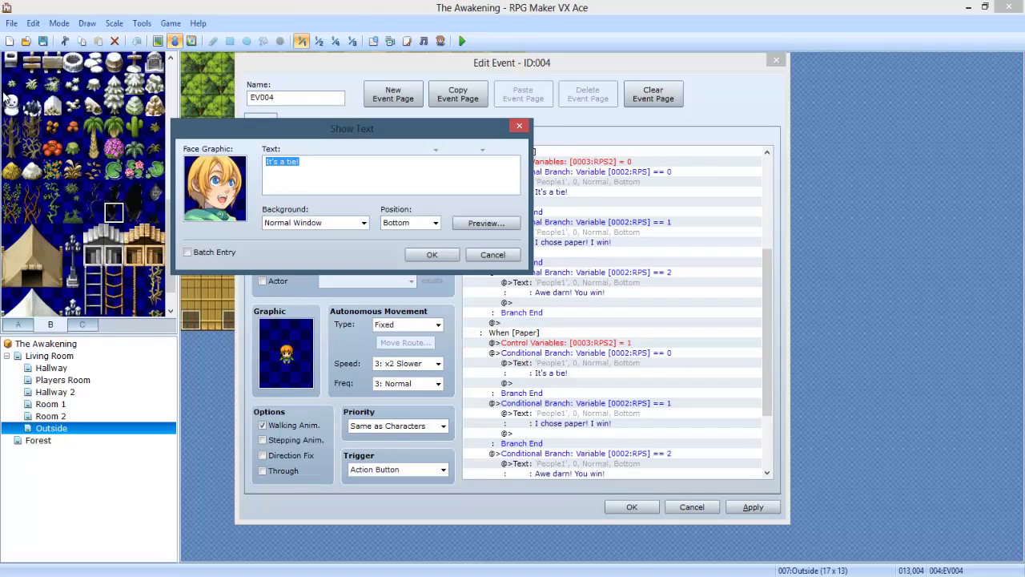
text(ou win!)
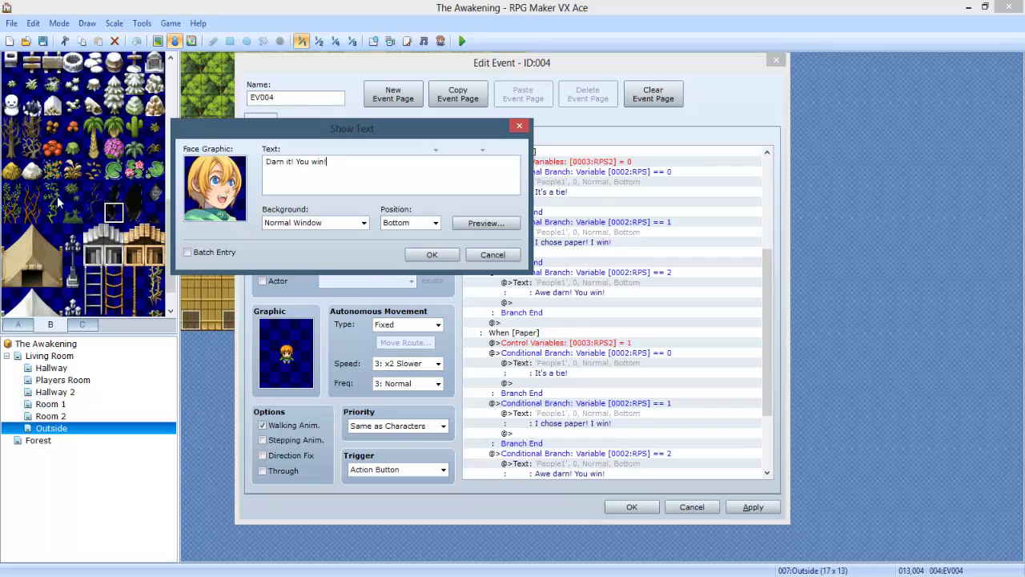
click(431, 254)
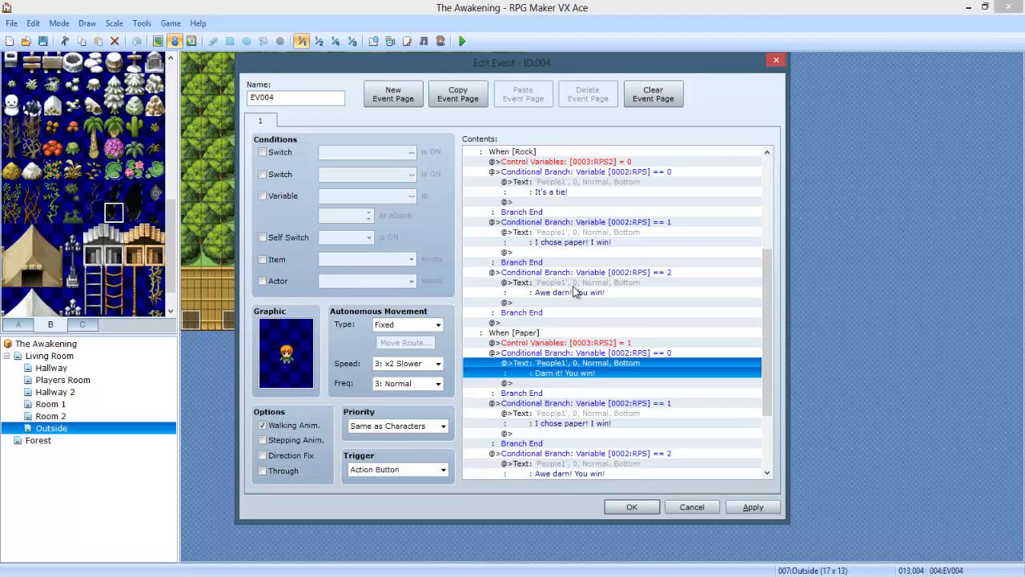
Change the message in the Paper choice's RPS == 1 conditional branch to "It's a tie!".
click(595, 414)
scroll(599, 419, down, 1)
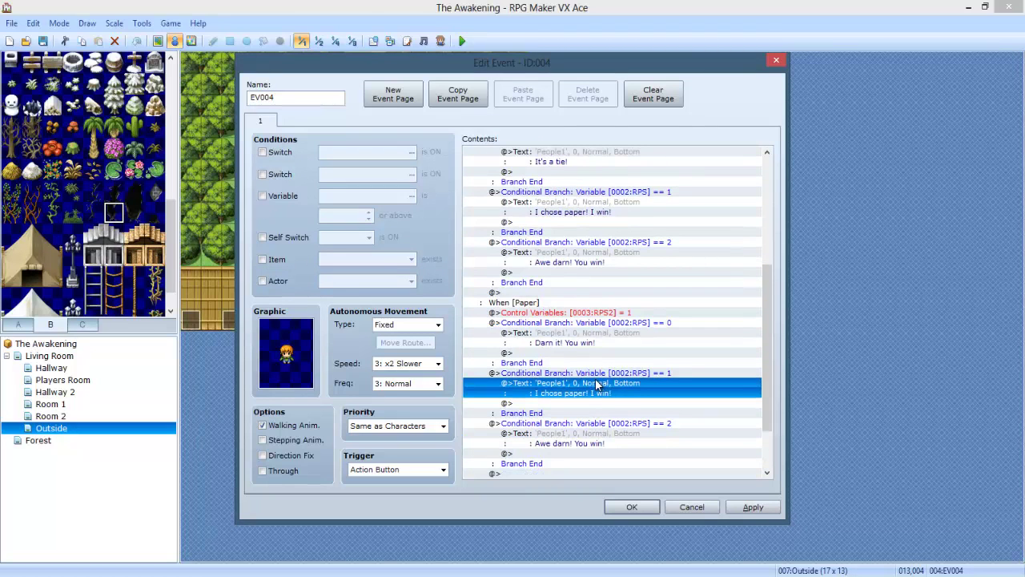
double_click(595, 385)
key(ctrl+a)
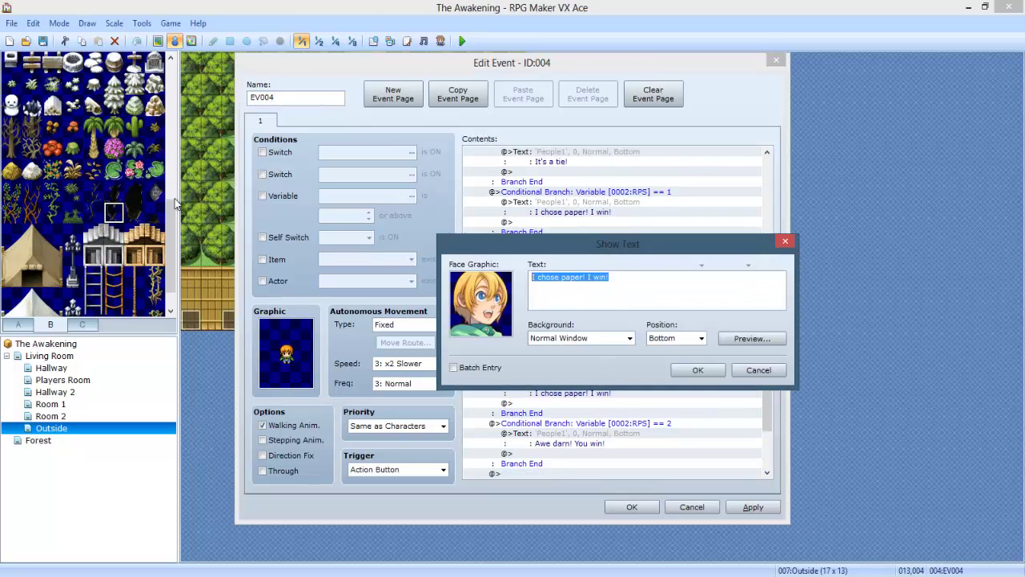
text(It's a tie!)
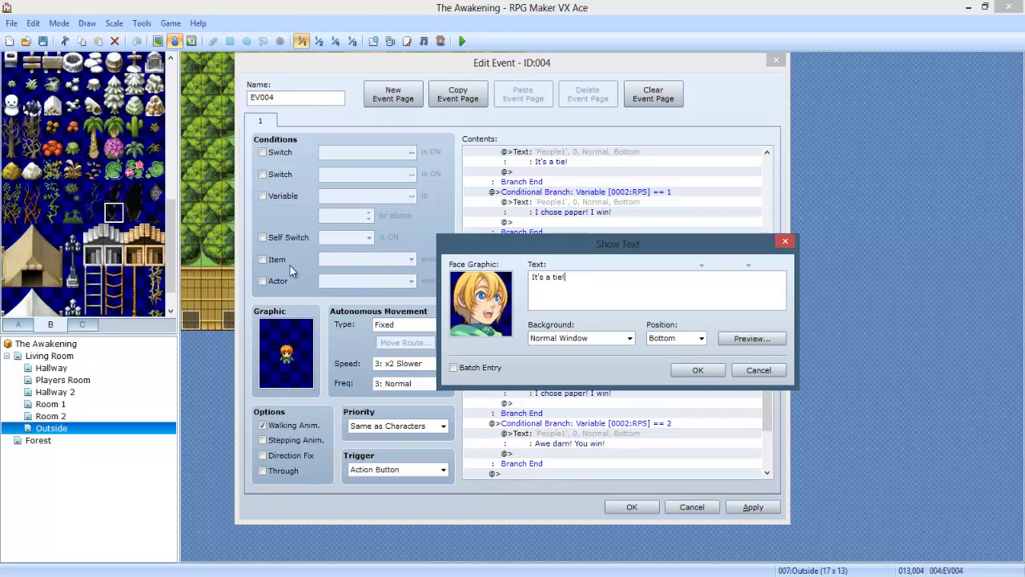
click(698, 369)
Change the message in the Paper choice's RPS == 2 conditional branch to "I win! Yes!".
click(549, 438)
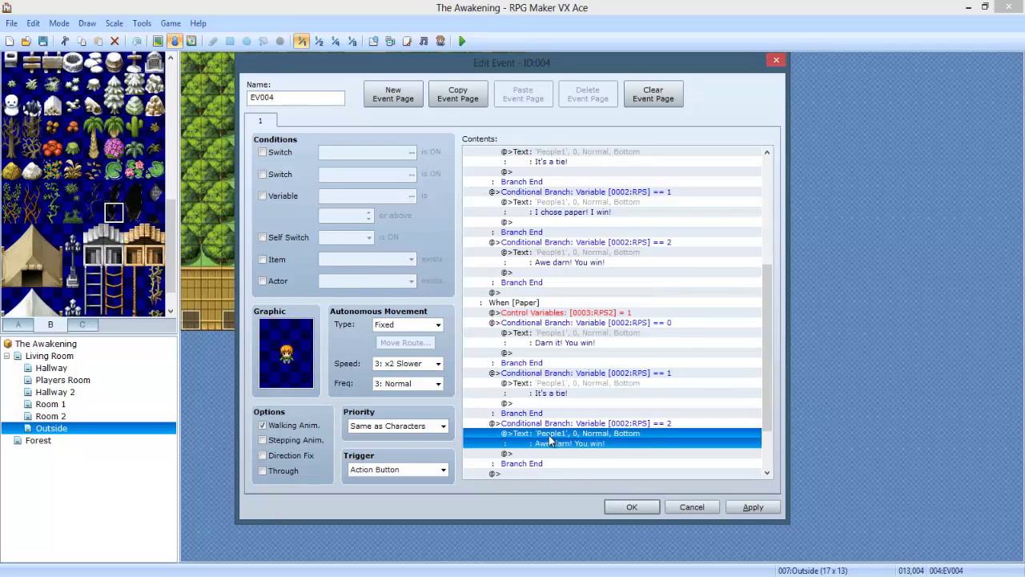
double_click(581, 440)
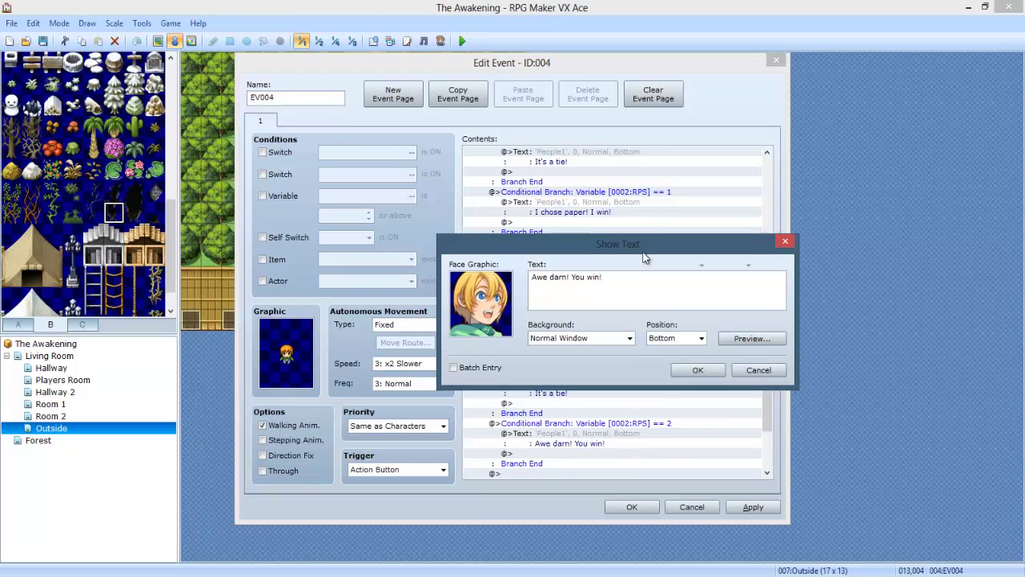
drag(645, 254, 763, 250)
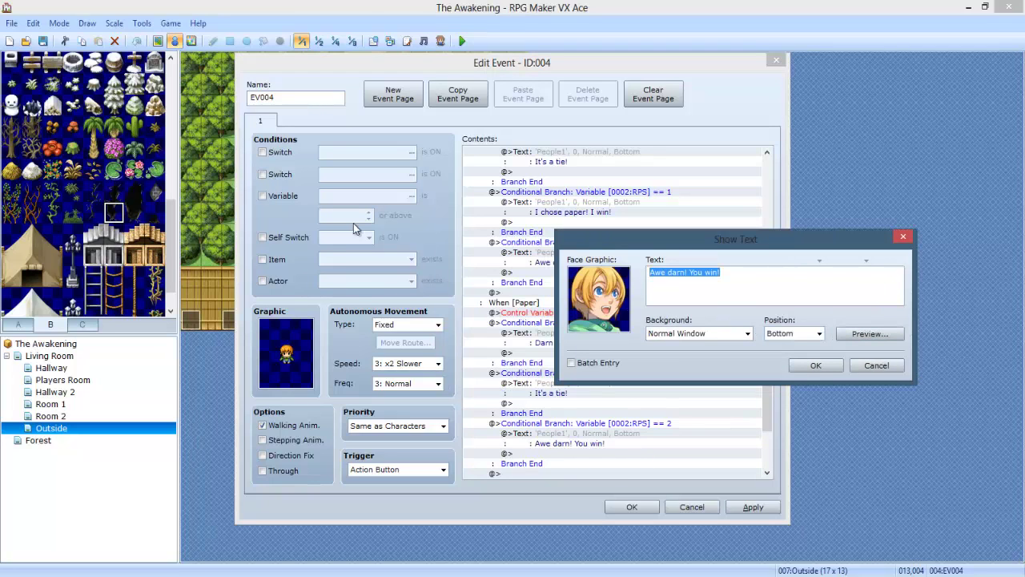
text(I win!)
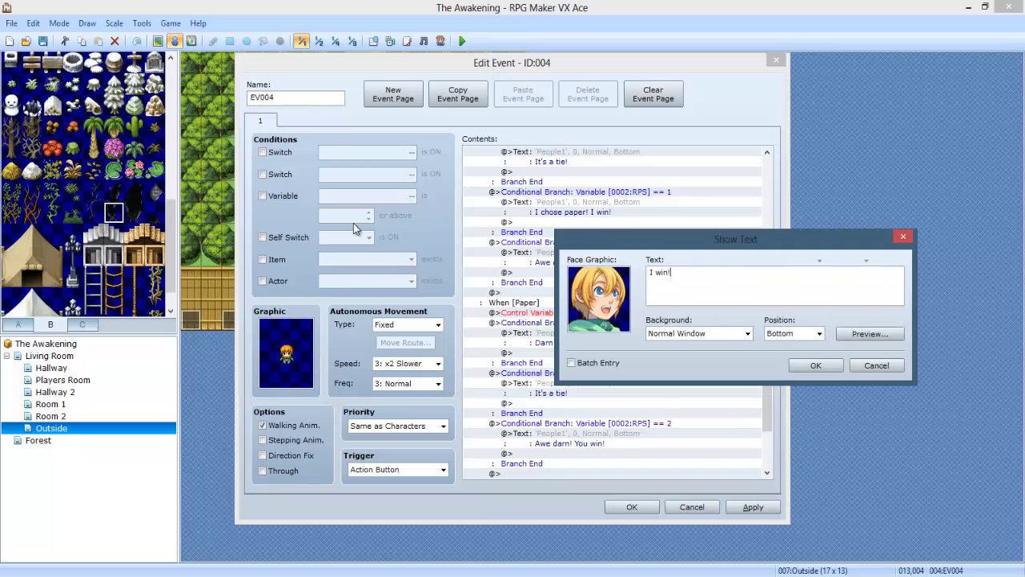
text( Yes!)
click(815, 365)
Copy the Paper choice's three RPS conditional branches into the Scissors choice, below its Control Variables command.
click(534, 361)
shift+click(554, 431)
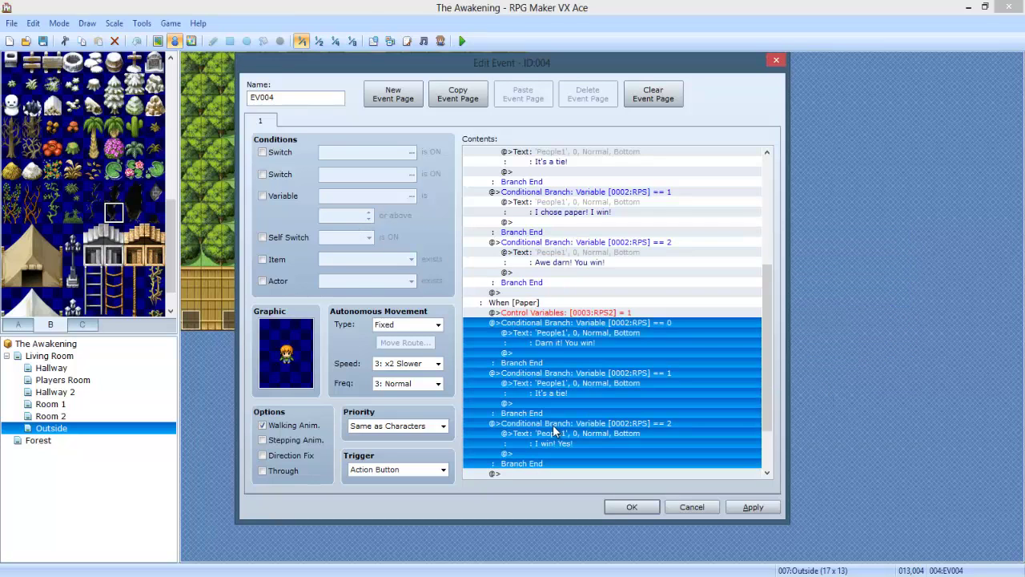
key(ctrl+c)
scroll(555, 432, down, 4)
click(553, 425)
click(555, 434)
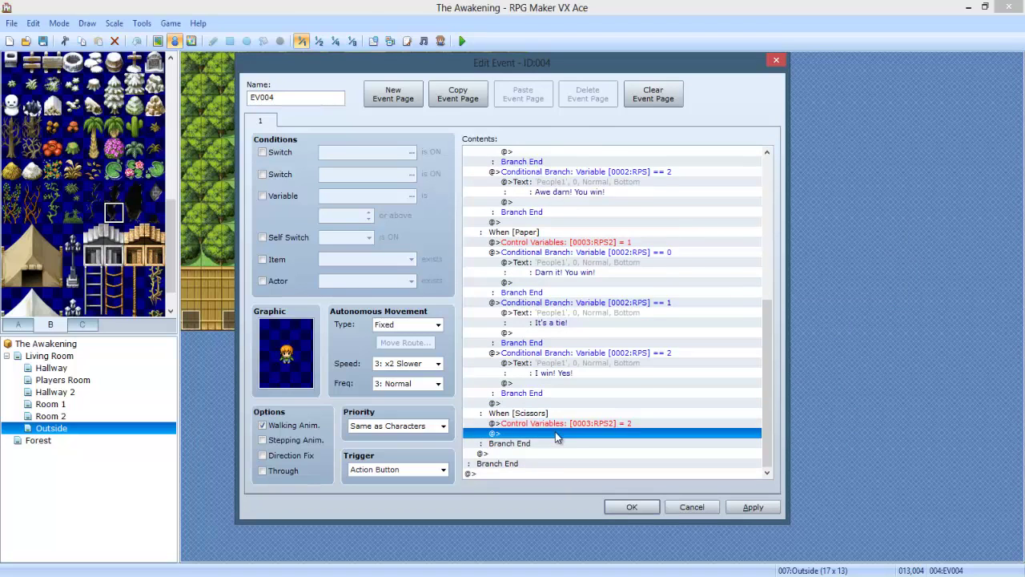
key(ctrl+v)
Set the message in the Scissors choice's RPS == 0 conditional branch to "I win! Yahoo!".
click(545, 323)
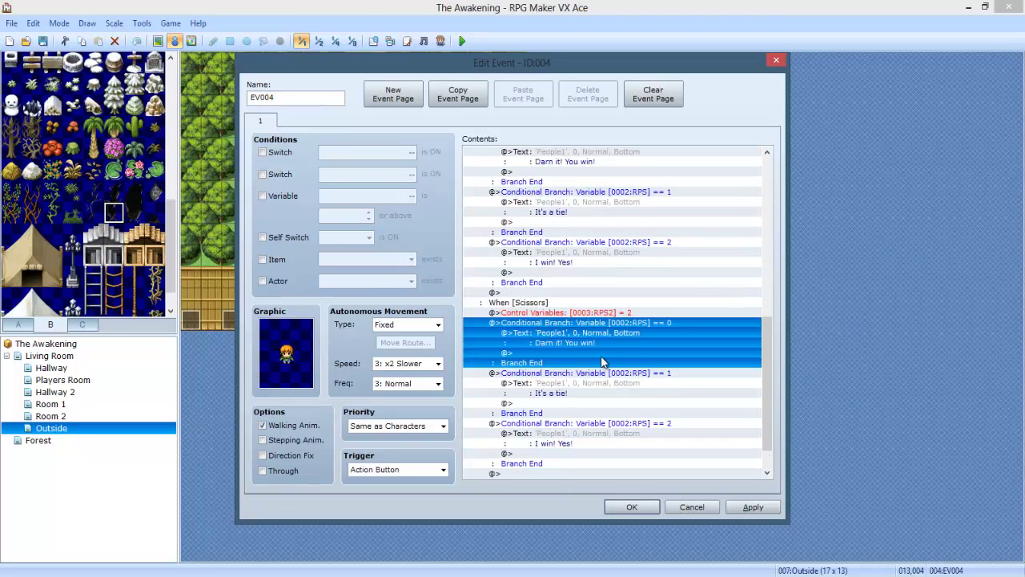
double_click(584, 338)
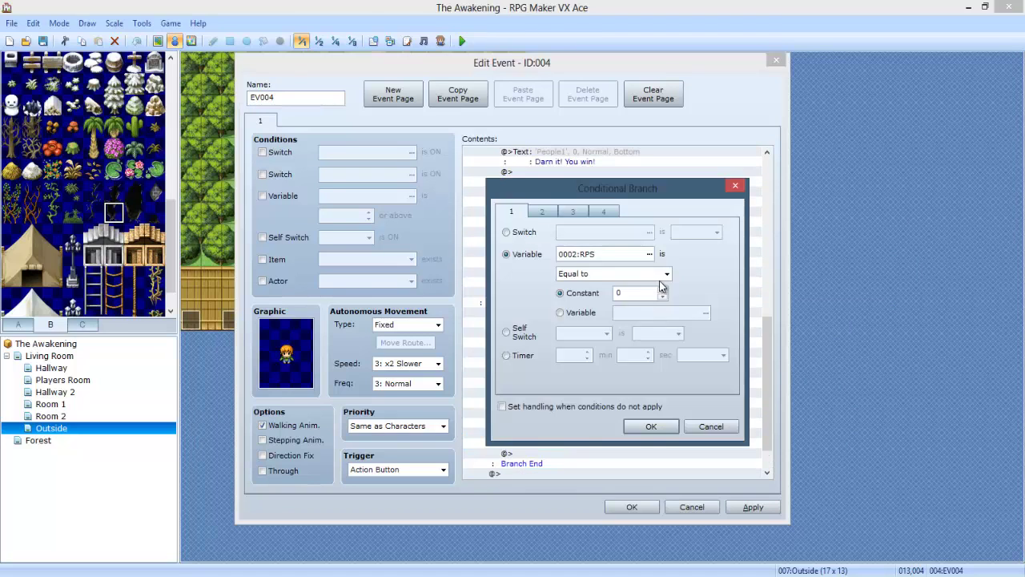
double_click(549, 338)
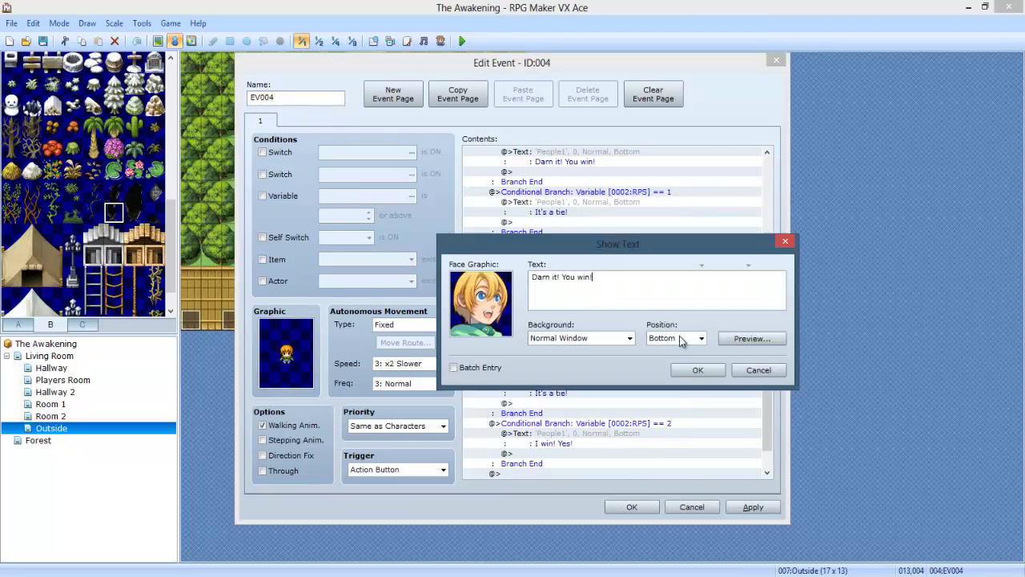
drag(662, 291, 1, 141)
text(I win! Yahoo!)
click(695, 375)
Change the message in the Scissors choice's RPS == 1 conditional branch to "Darn! I lost!".
click(549, 386)
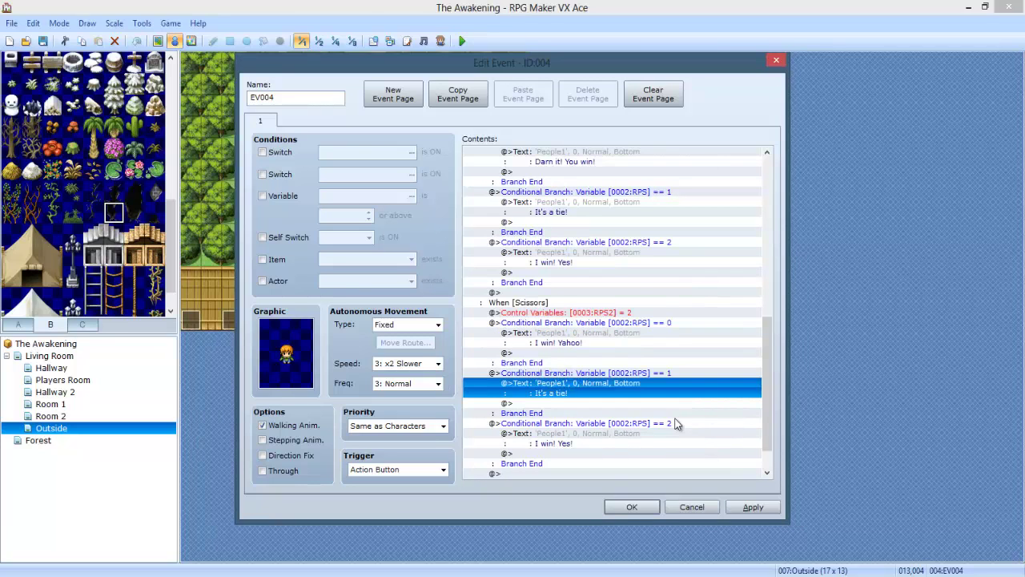
scroll(637, 414, down, 1)
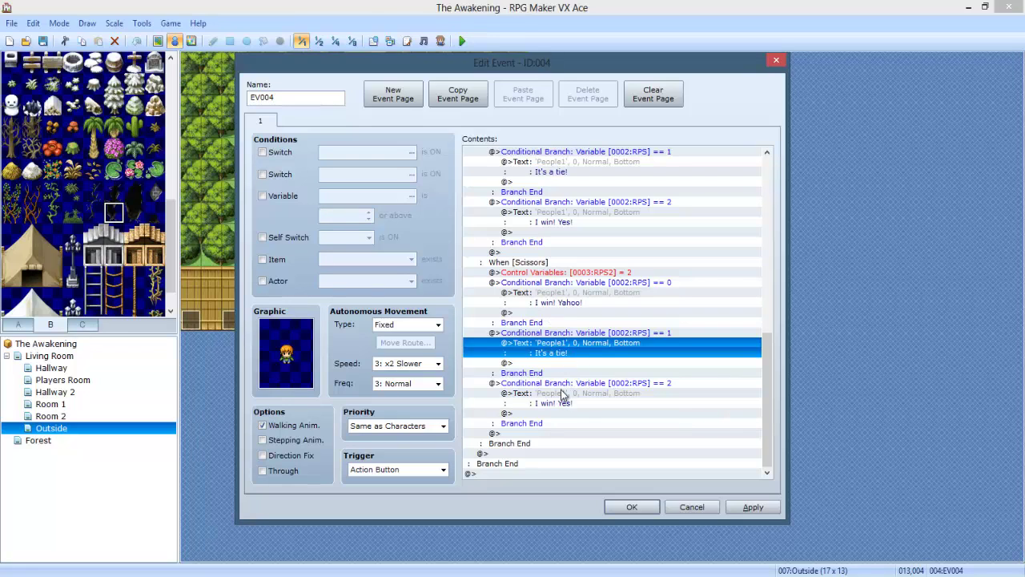
double_click(594, 350)
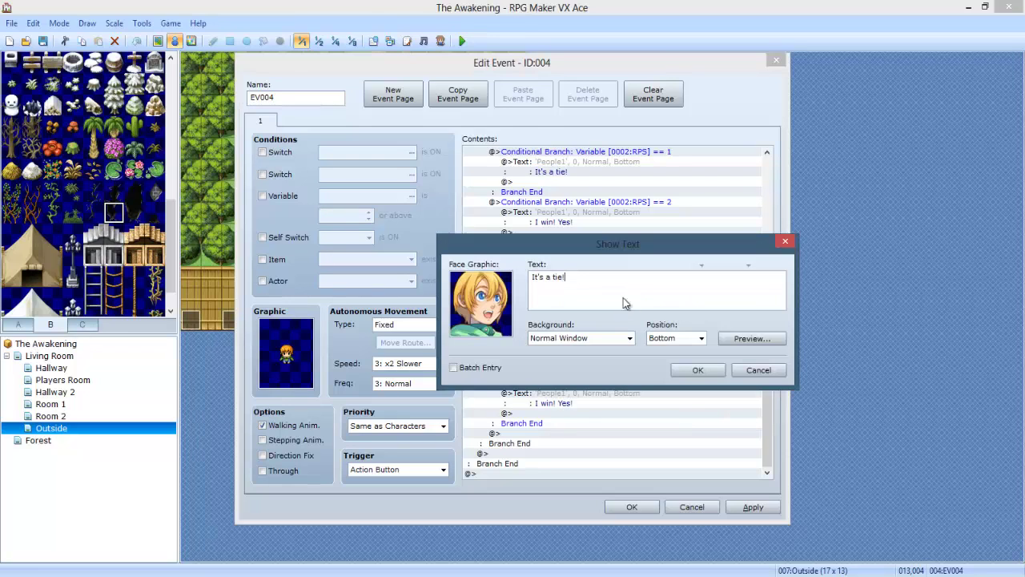
key(ctrl+a)
text(D)
click(698, 369)
Change the message in the Scissors choice's RPS == 2 conditional branch to "It's a tie!".
double_click(604, 398)
key(ctrl+a)
drag(516, 245, 766, 224)
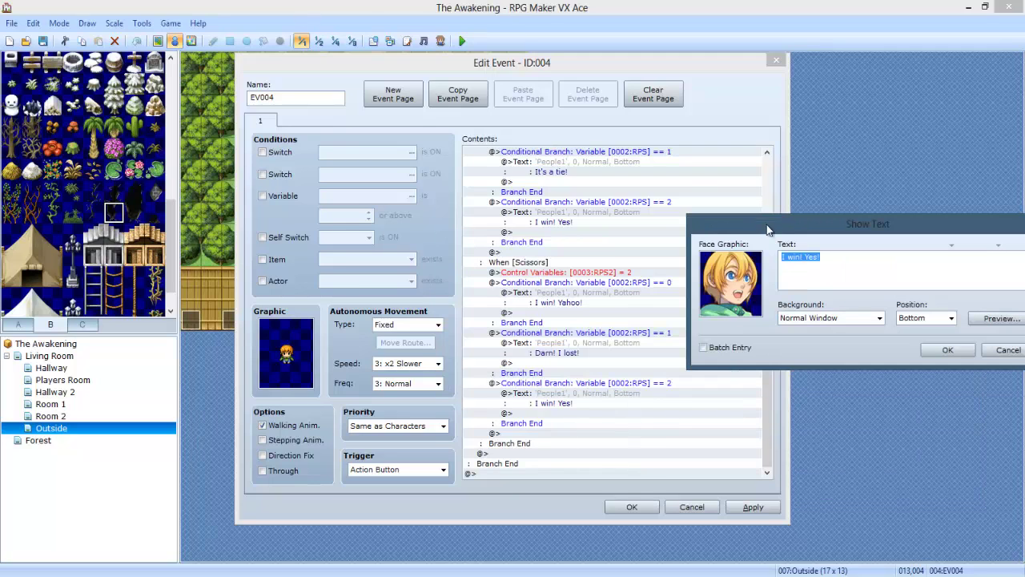
text(Y)
click(947, 350)
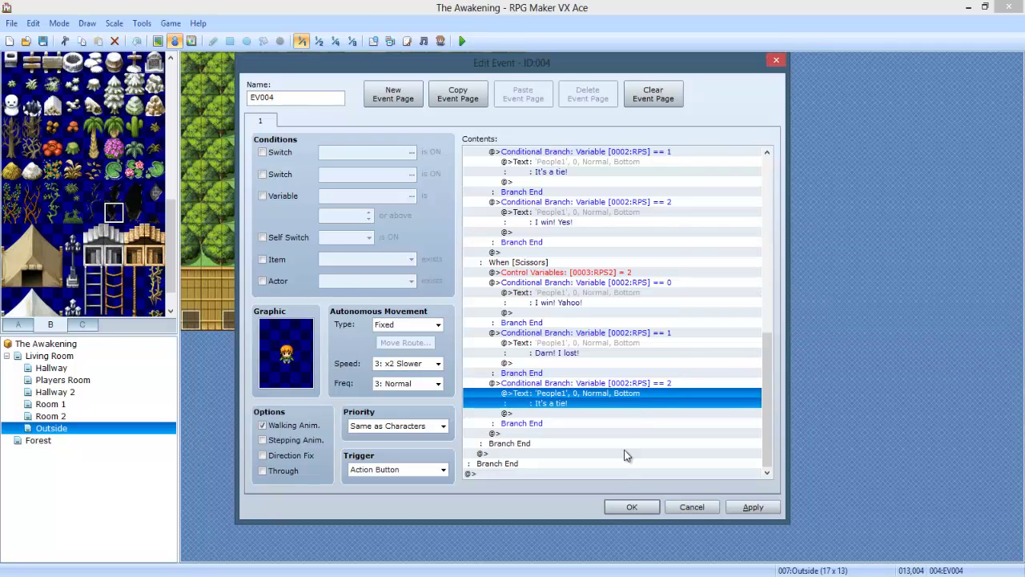
Confirm the edited Rock Paper Scissors event and launch a playtest of the game.
click(631, 506)
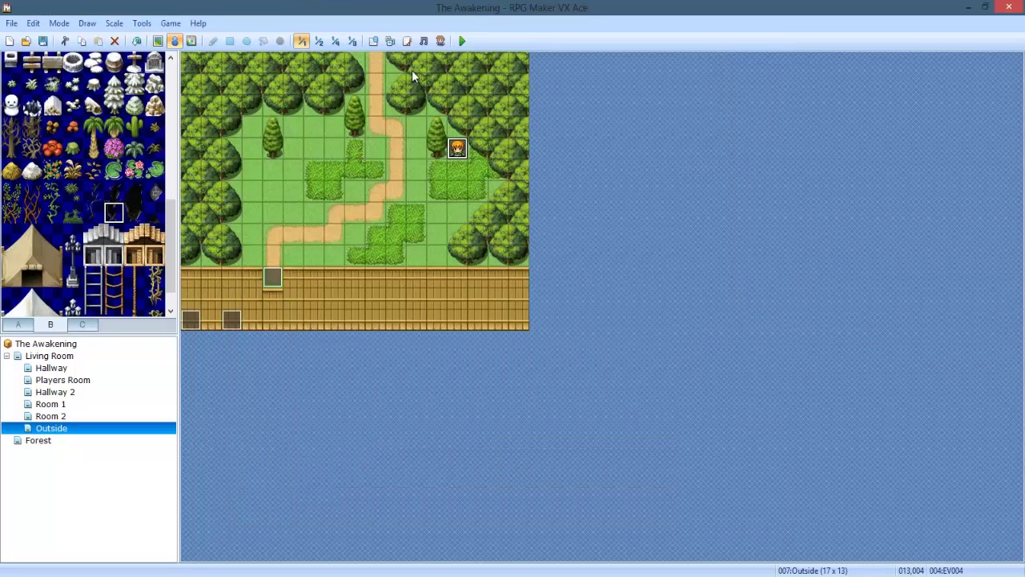
click(461, 41)
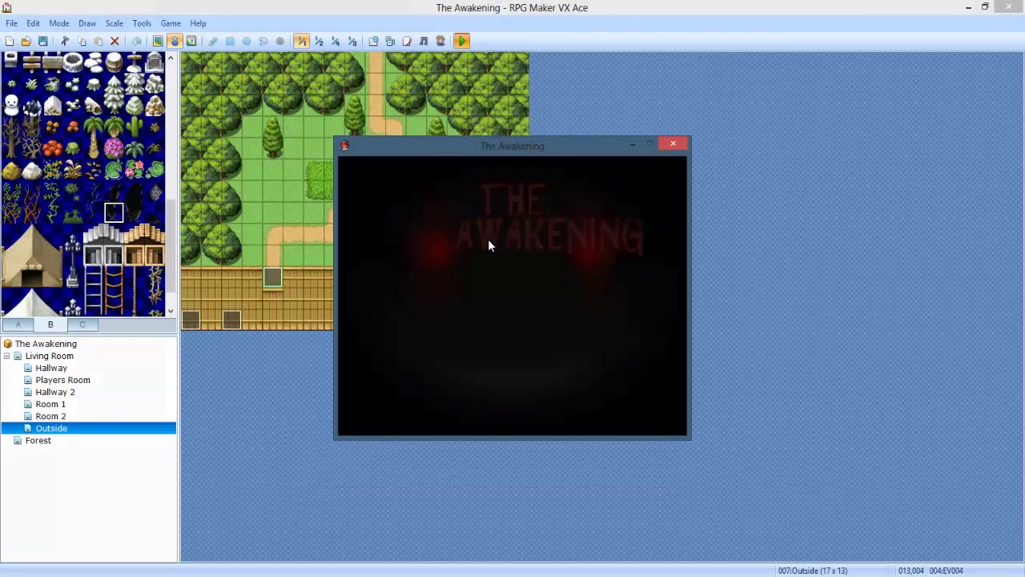
Load the File 1 save, dismiss the opening message and walk the character to the small table beside the bed.
key(Return)
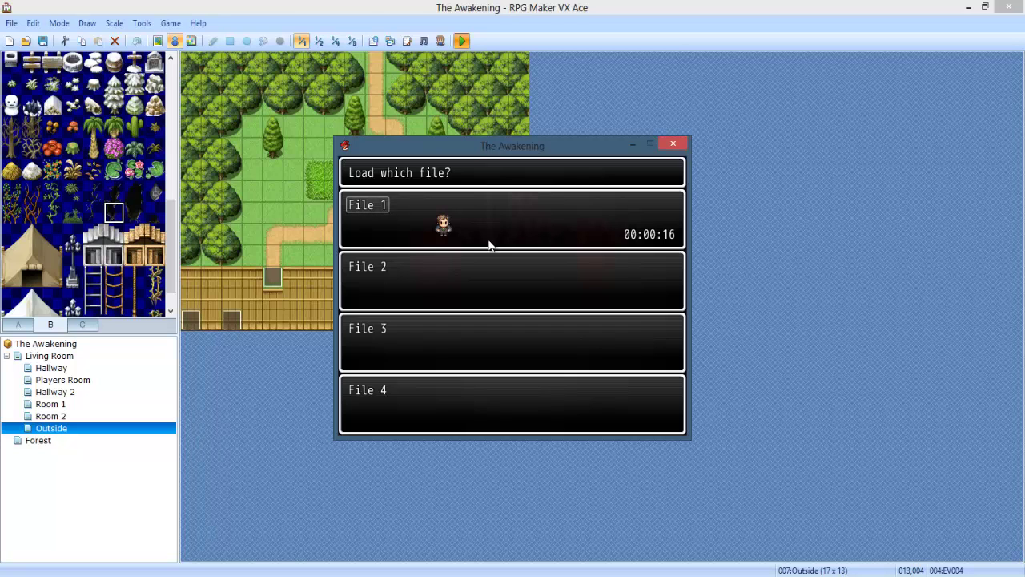
key(Return)
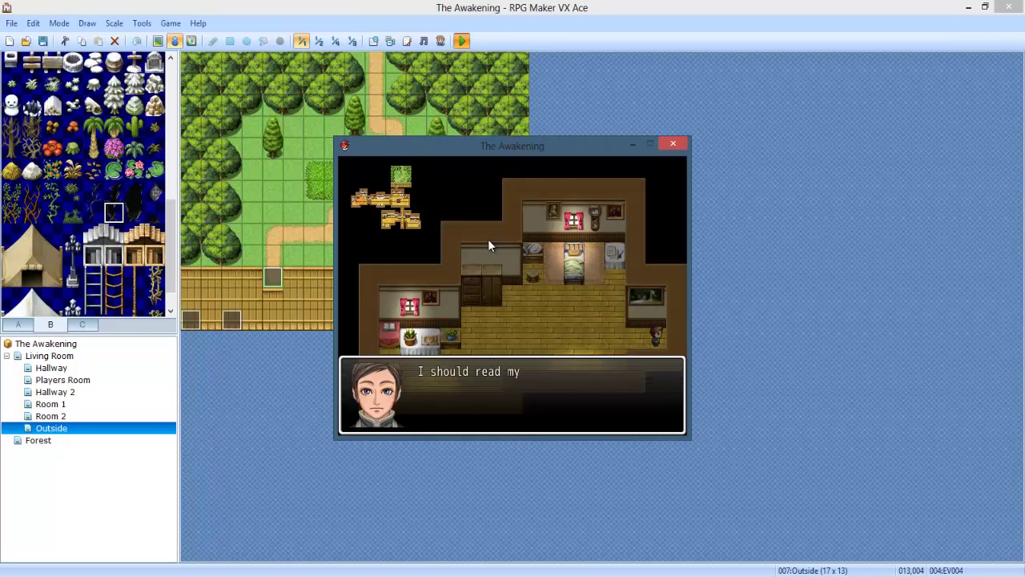
key(Return)
key(Left)
key(Left)
key(Up)
key(Up)
key(Up)
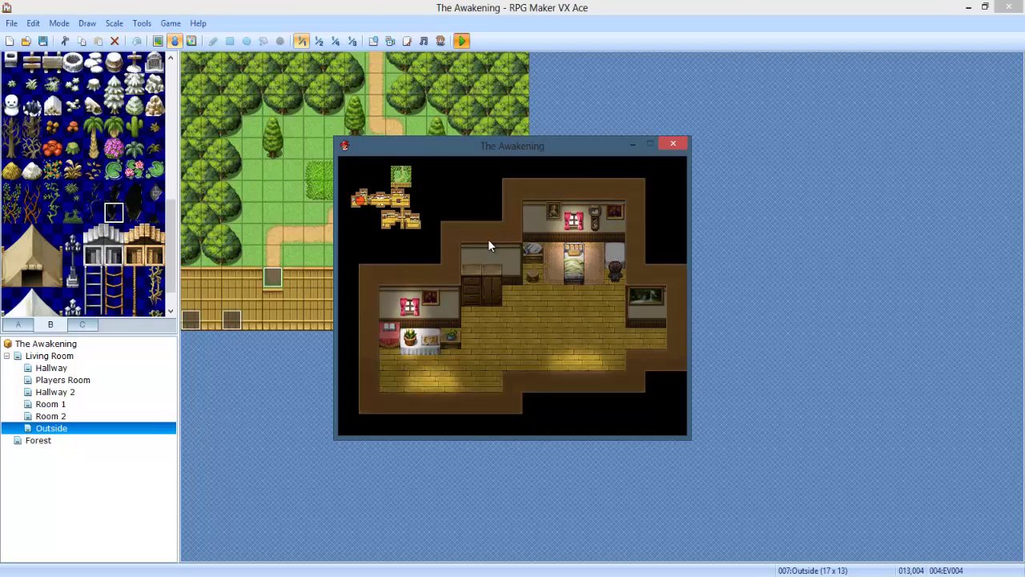
Examine the table beside the bed and walk the character out of the bedroom into the hallway.
key(Return)
key(Return)
key(Return)
key(Down)
key(Down)
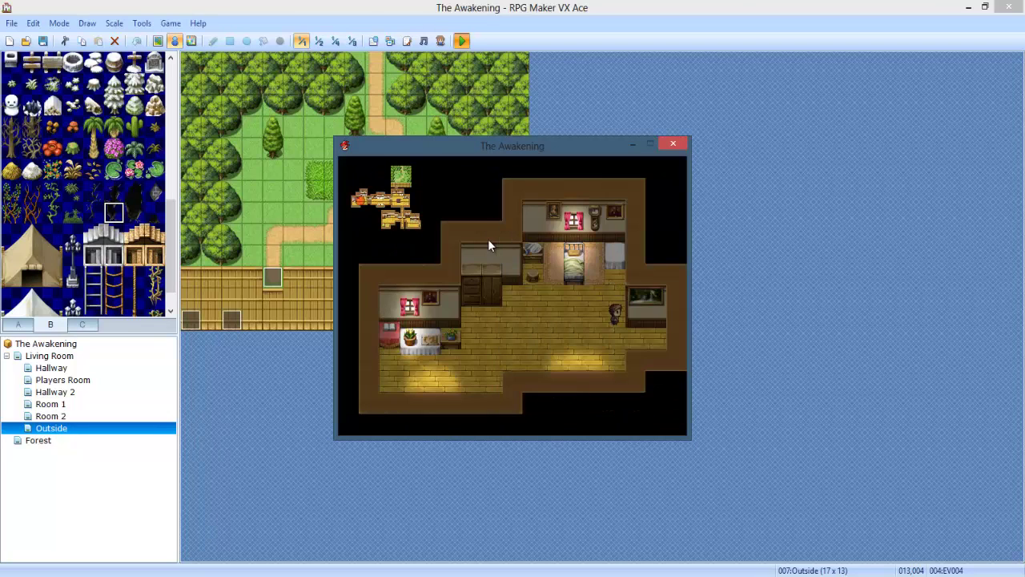
key(Right)
key(Right)
key(Right)
key(Right)
key(Right)
key(Right)
key(Right)
key(Right)
key(Right)
key(Right)
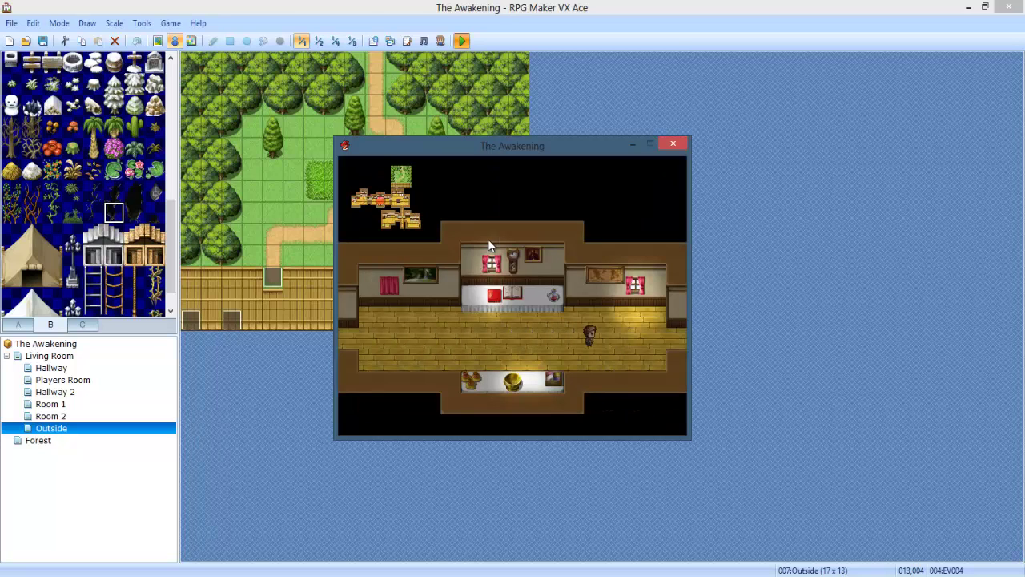
Walk the character through the living room's rear doorway and along the outdoor path.
key(Right)
key(Right)
key(Up)
key(Up)
key(Up)
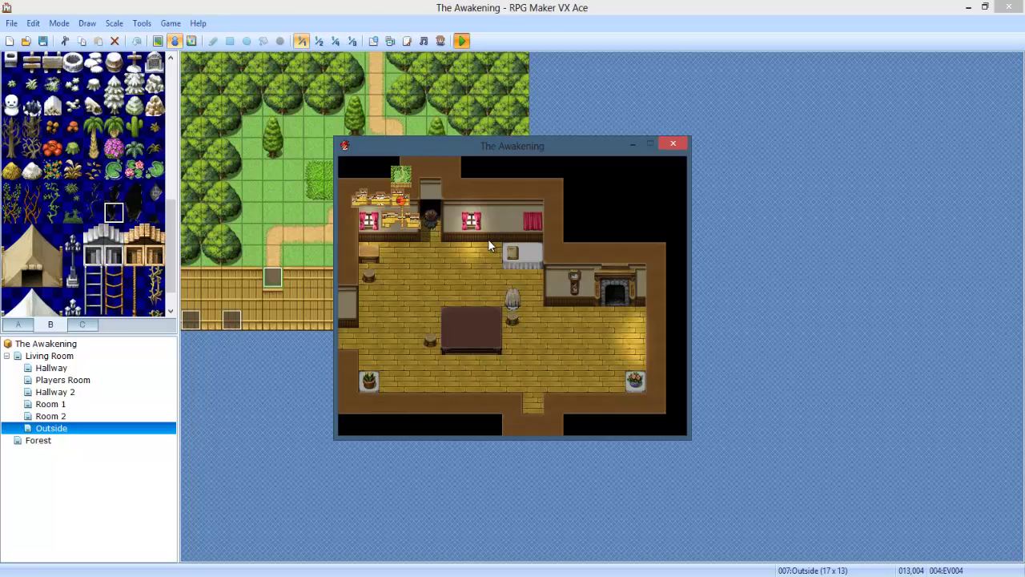
key(Up)
key(Right)
key(Right)
key(Right)
key(Right)
key(Up)
key(Up)
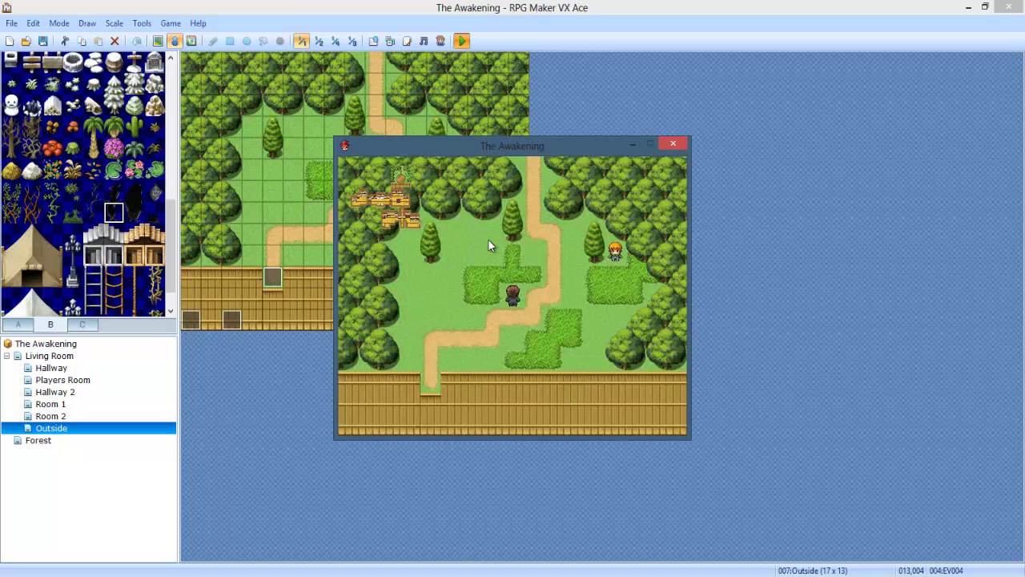
Walk the character to the blond boy beside the tree and start talking to him.
key(Right)
key(Right)
key(Right)
key(Right)
key(Right)
key(Up)
key(Return)
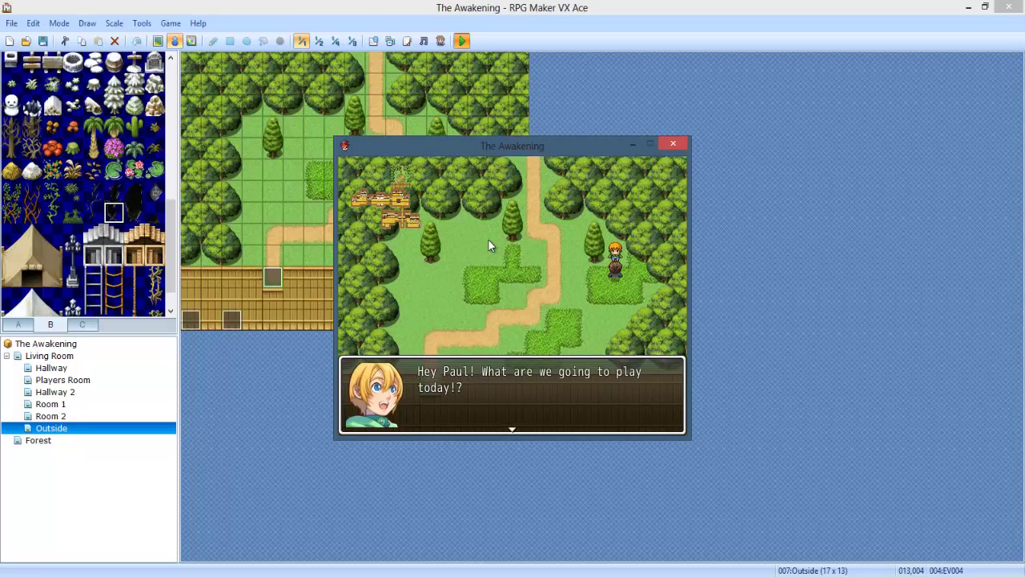
Advance the boy's dialogue, choose Rock Paper Scissors and play Scissors.
key(Return)
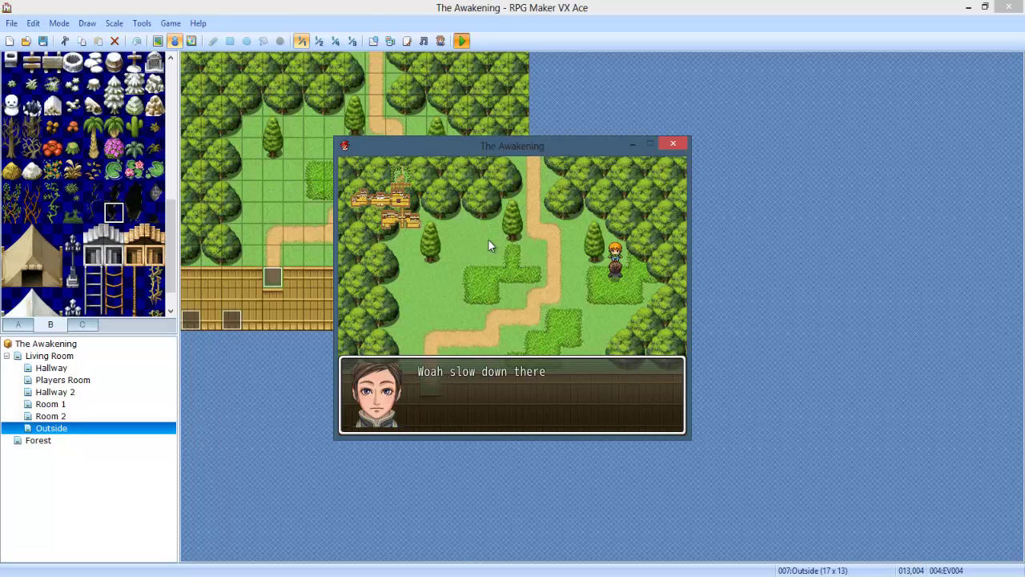
key(Return)
key(Return)
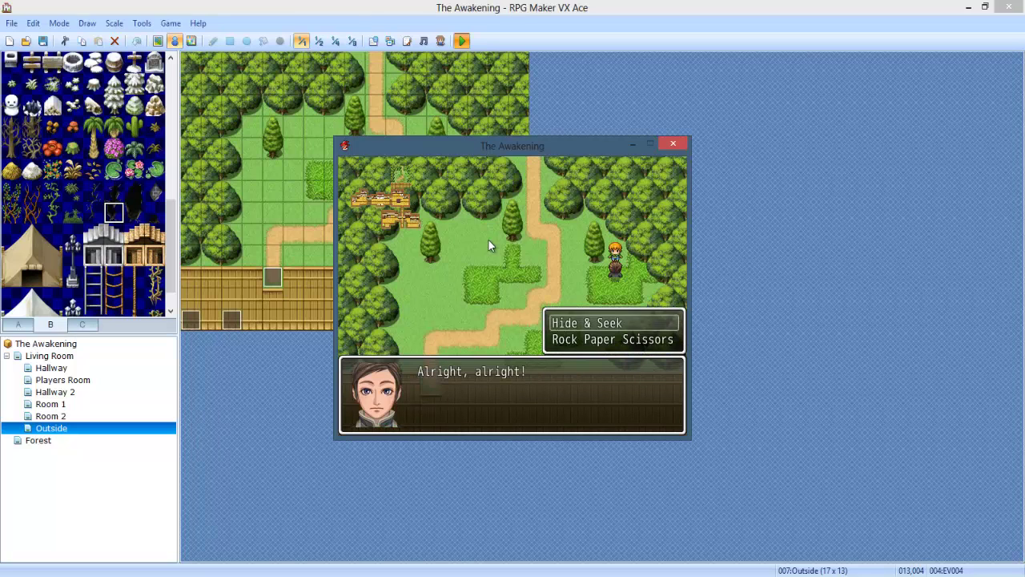
key(Down)
key(Return)
key(Return)
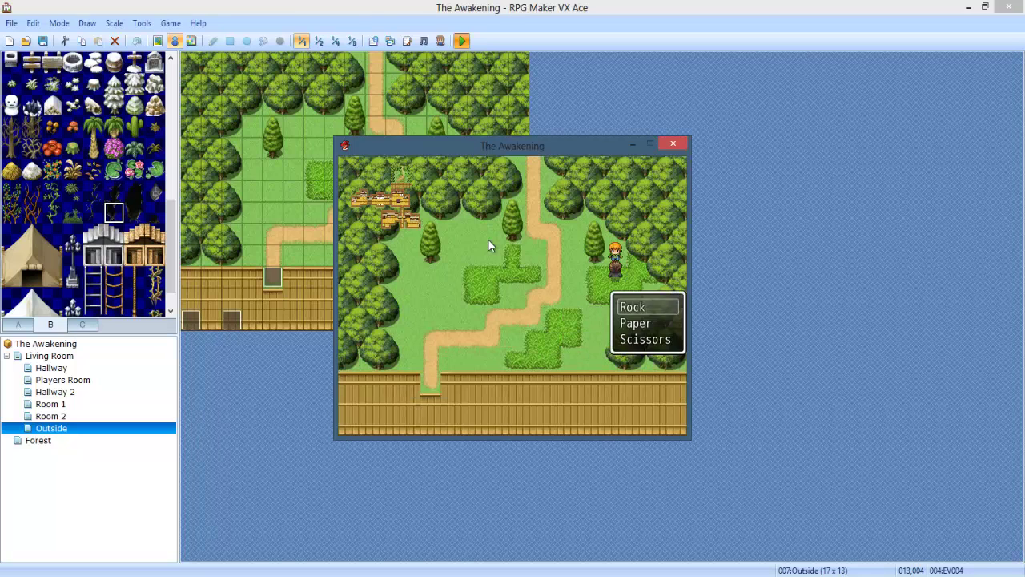
key(Down)
key(Down)
key(Return)
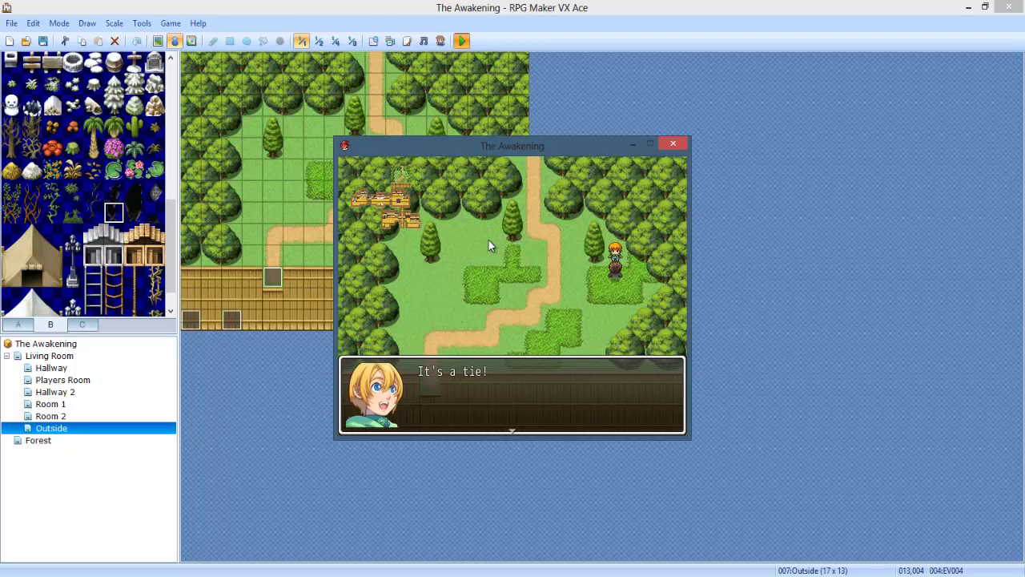
Close the round's message, talk to the boy again and play Scissors in another Rock Paper Scissors round.
key(Return)
key(Down)
key(Down)
key(Up)
key(Up)
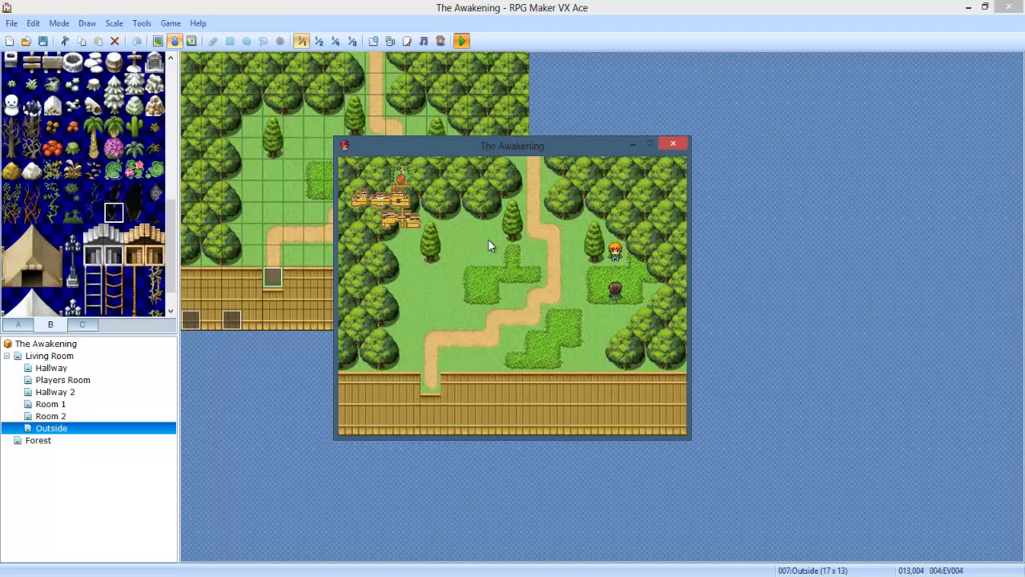
key(Return)
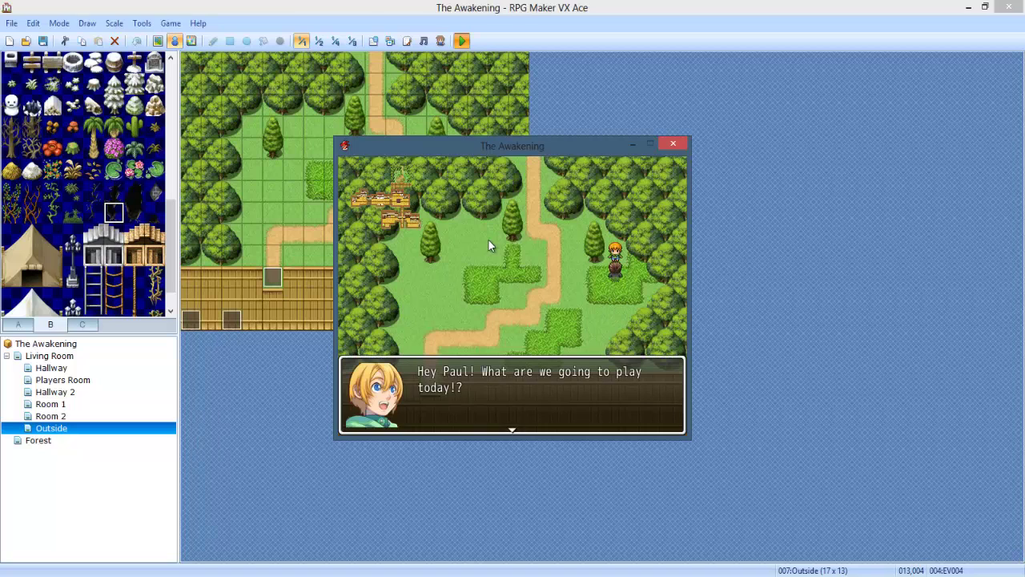
key(Return)
key(Return)
key(Return)
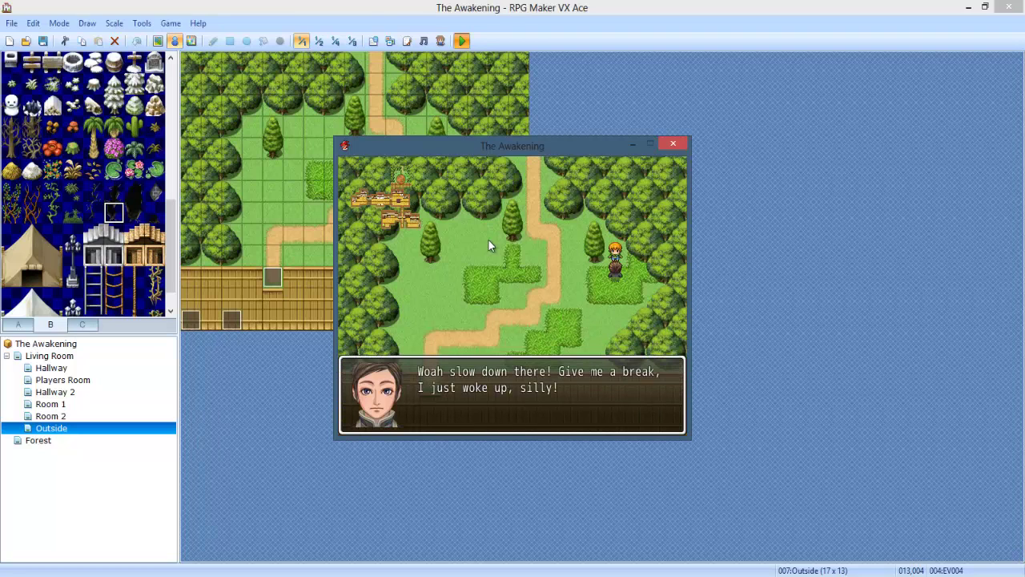
key(Return)
key(Return)
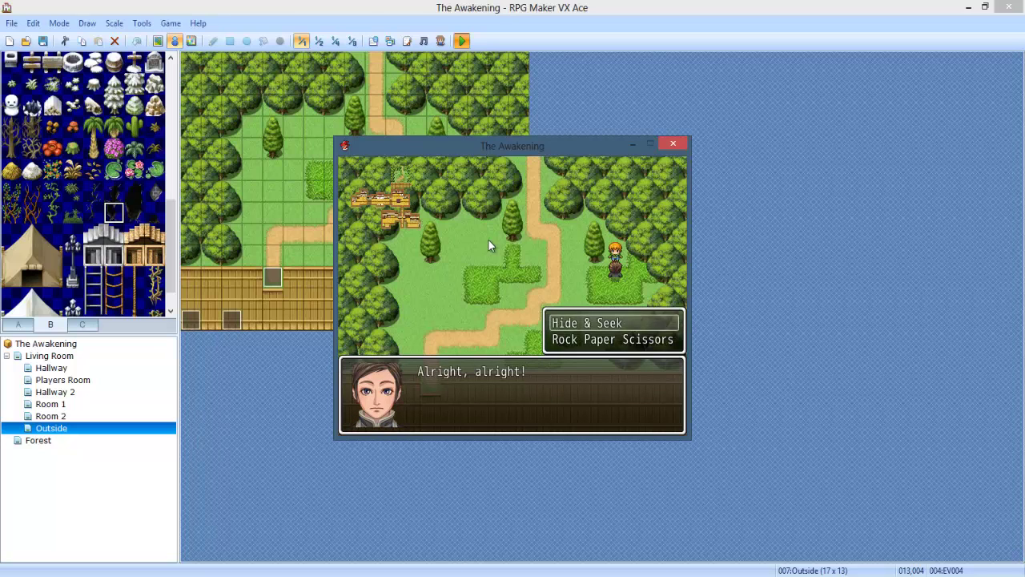
key(Return)
key(Return)
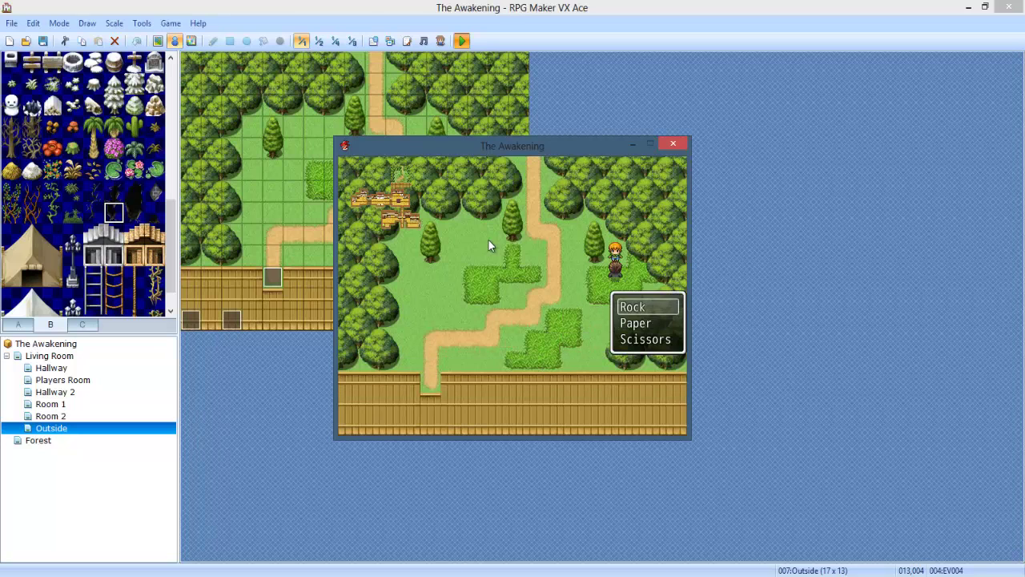
key(Down)
key(Down)
key(Return)
key(Return)
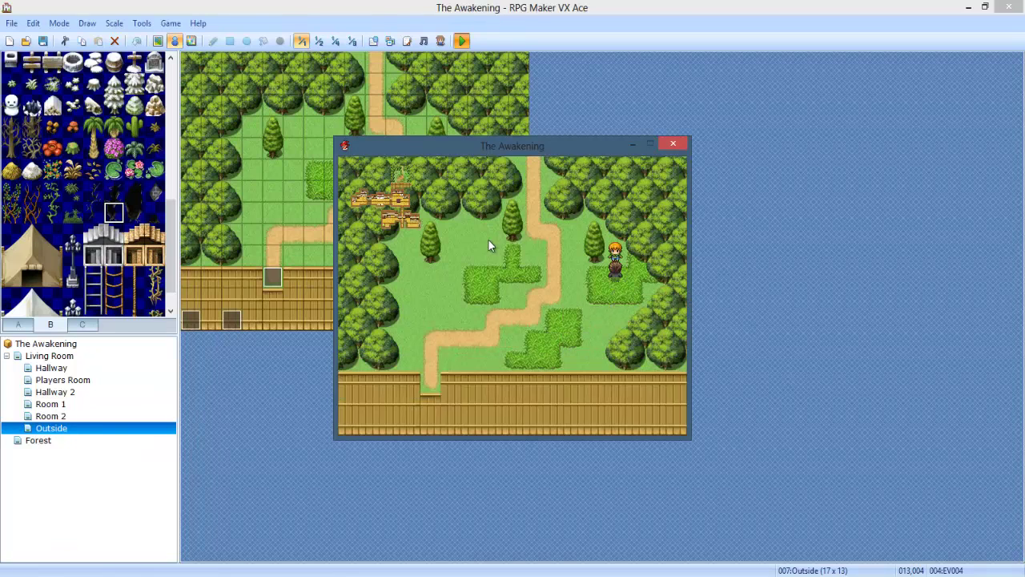
Talk to the boy once more and advance through his dialogue to test the minigame again.
key(Return)
key(Return)
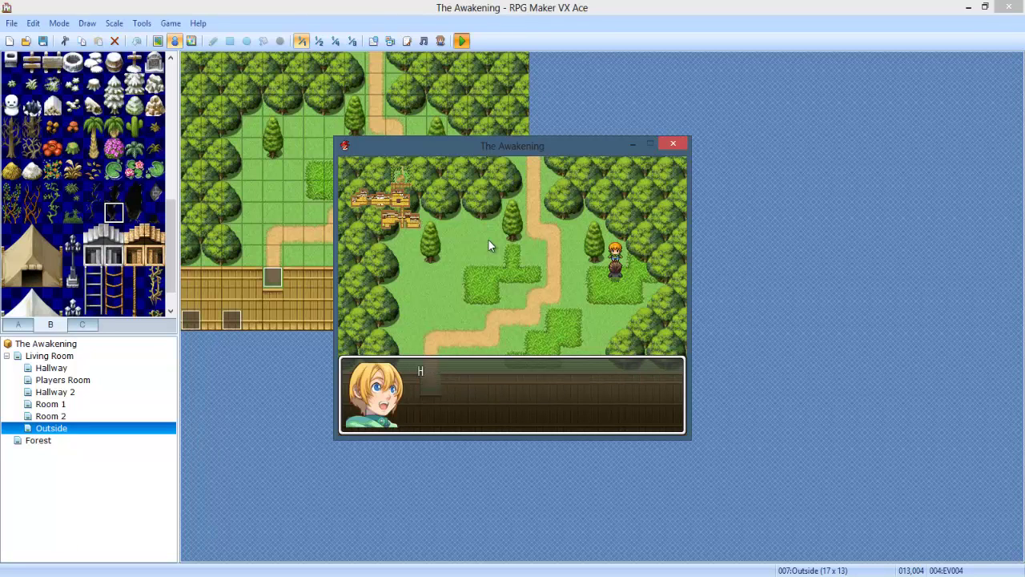
key(Return)
key(Return)
key(Return)
key(Return)
key(Return)
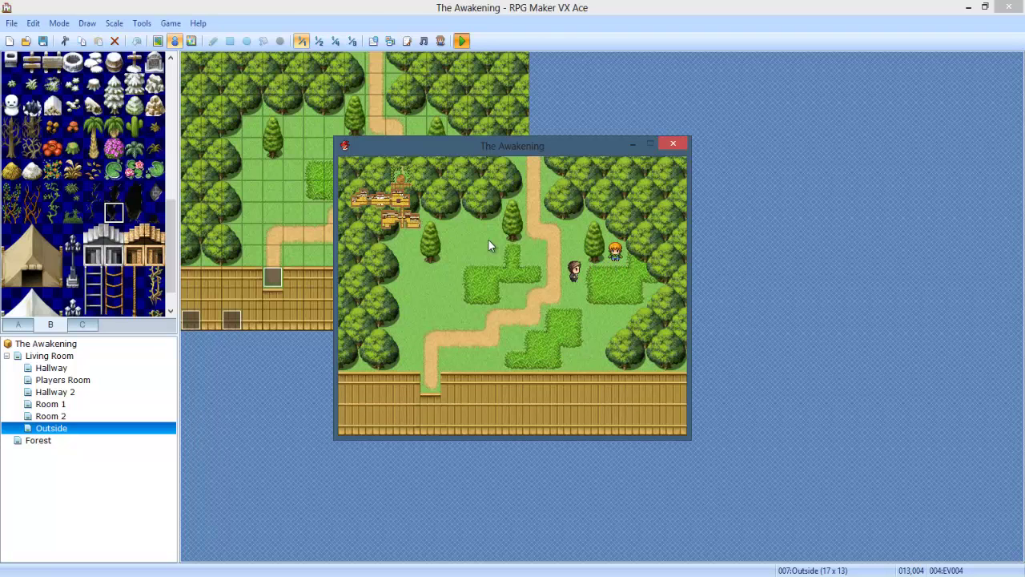
Close the playtest and reopen the outdoor boy's event at its Hide & Seek and Rock Paper Scissors choices.
click(676, 147)
double_click(457, 148)
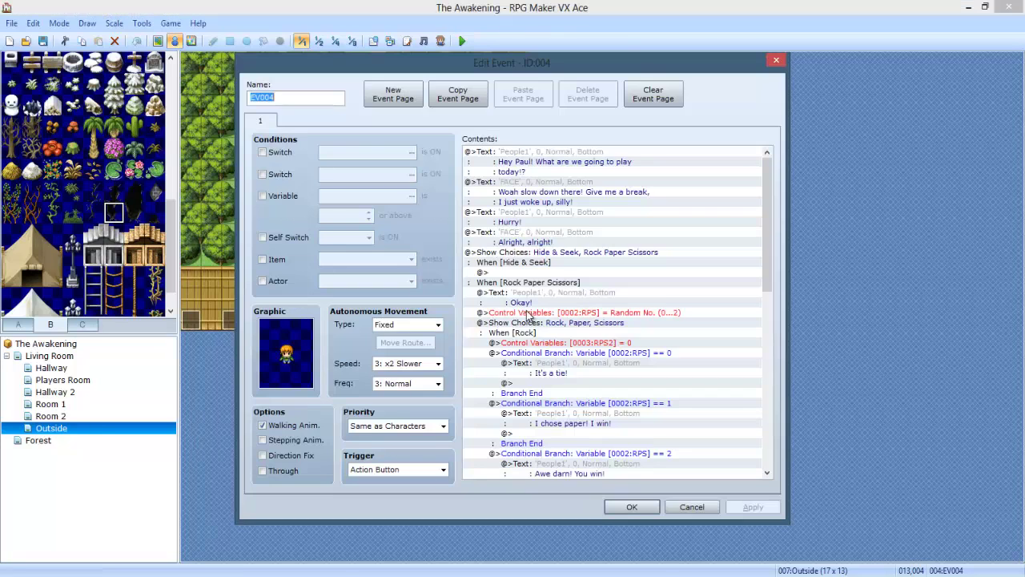
click(619, 343)
click(725, 238)
click(757, 251)
drag(763, 248, 708, 258)
click(552, 231)
click(545, 222)
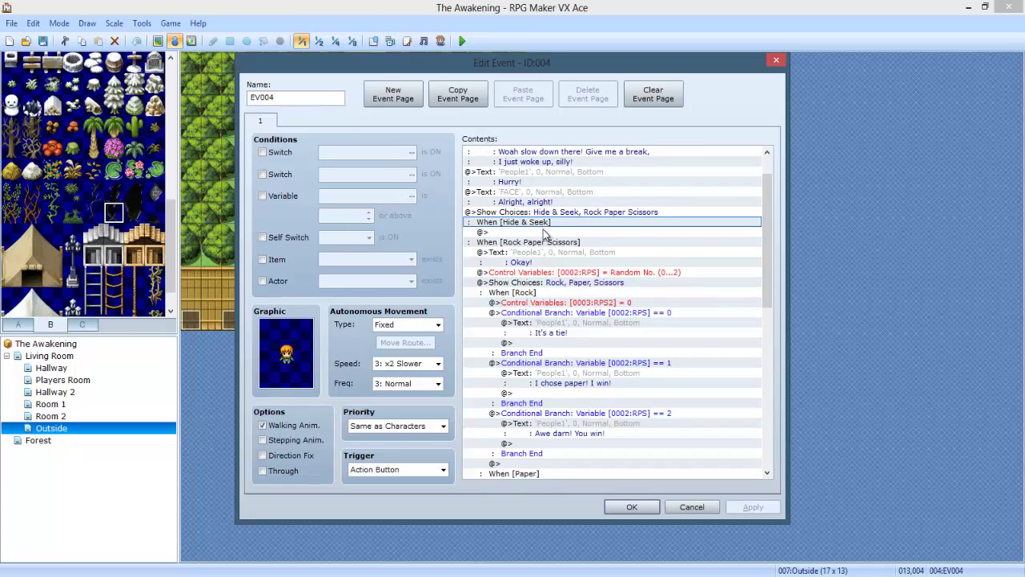
click(551, 252)
click(551, 241)
Examine where the Rock, Paper and Scissors branches and the outer game choice begin and end in the event contents.
scroll(565, 336, down, 13)
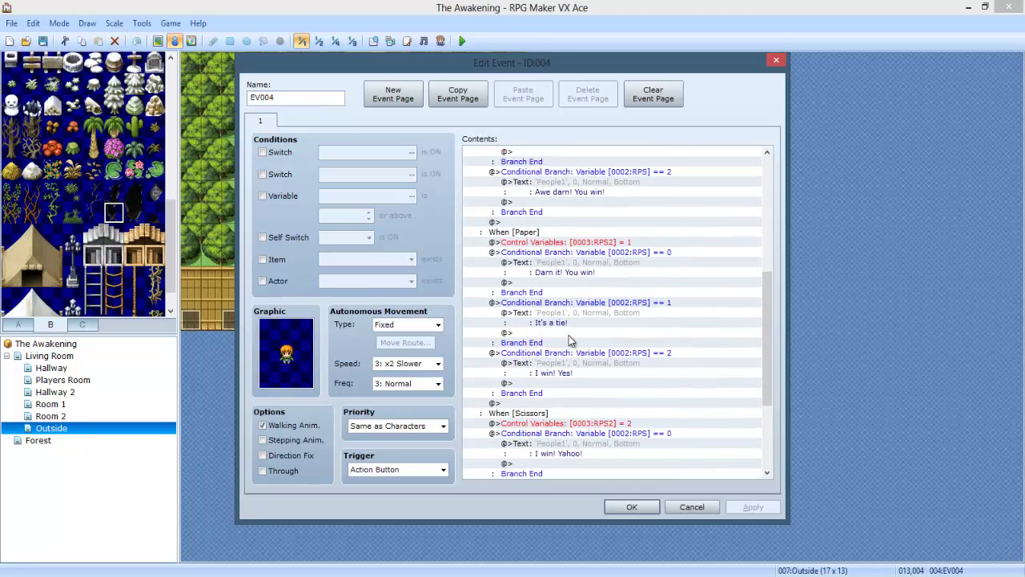
click(532, 424)
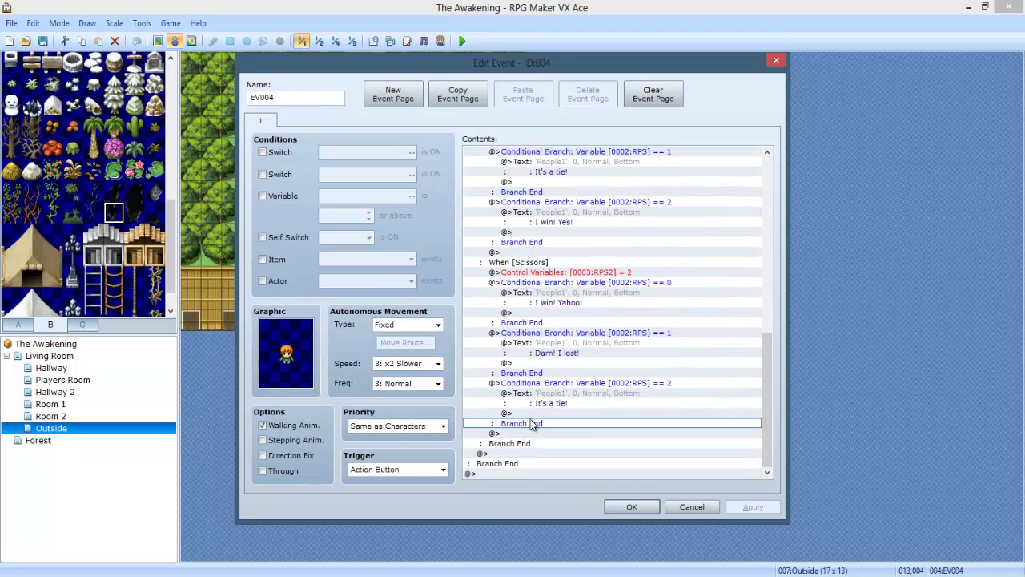
click(531, 434)
click(526, 444)
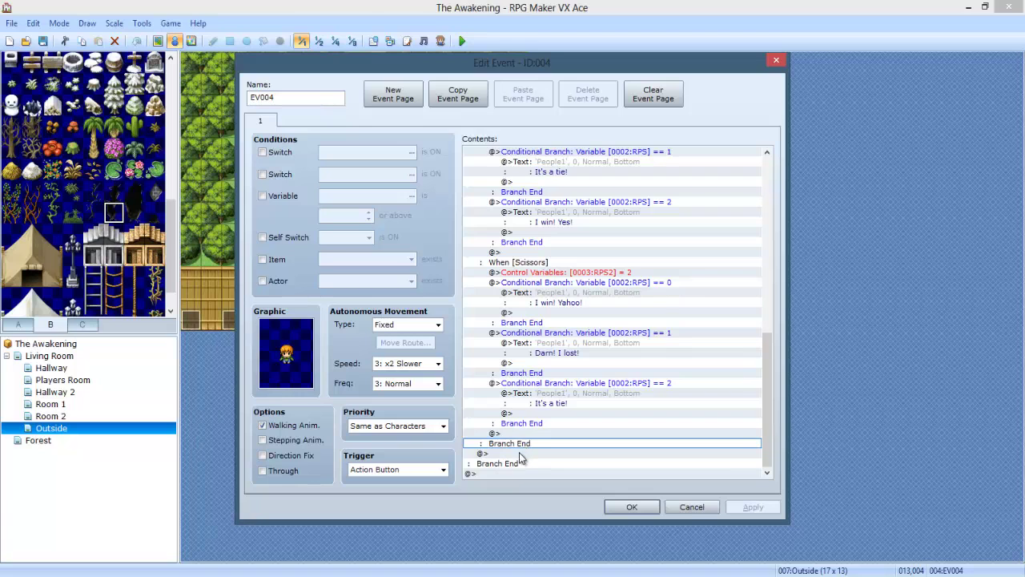
scroll(521, 456, up, 13)
shift+click(517, 193)
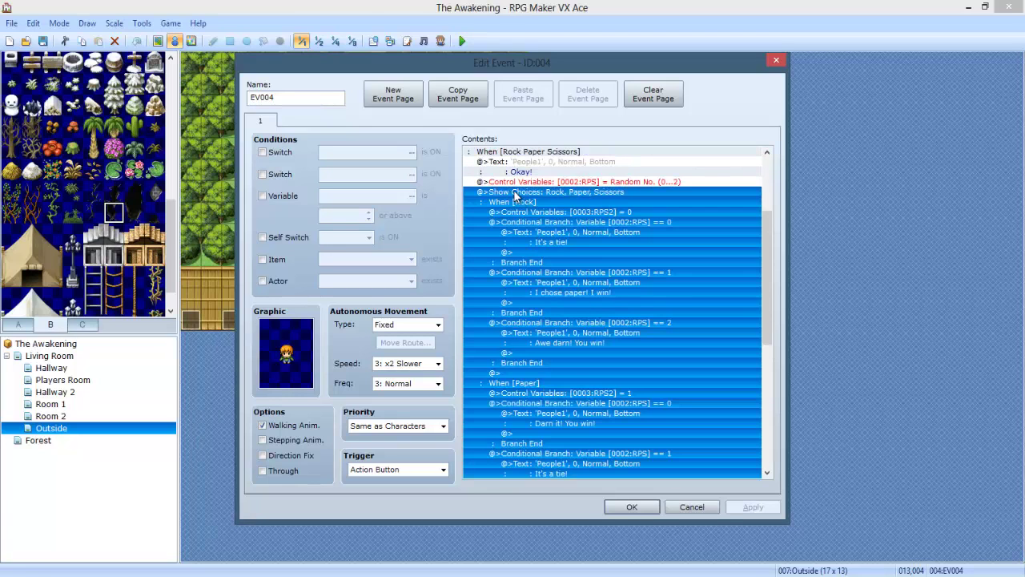
click(534, 202)
click(547, 193)
scroll(545, 189, up, 2)
click(541, 213)
click(530, 193)
click(532, 183)
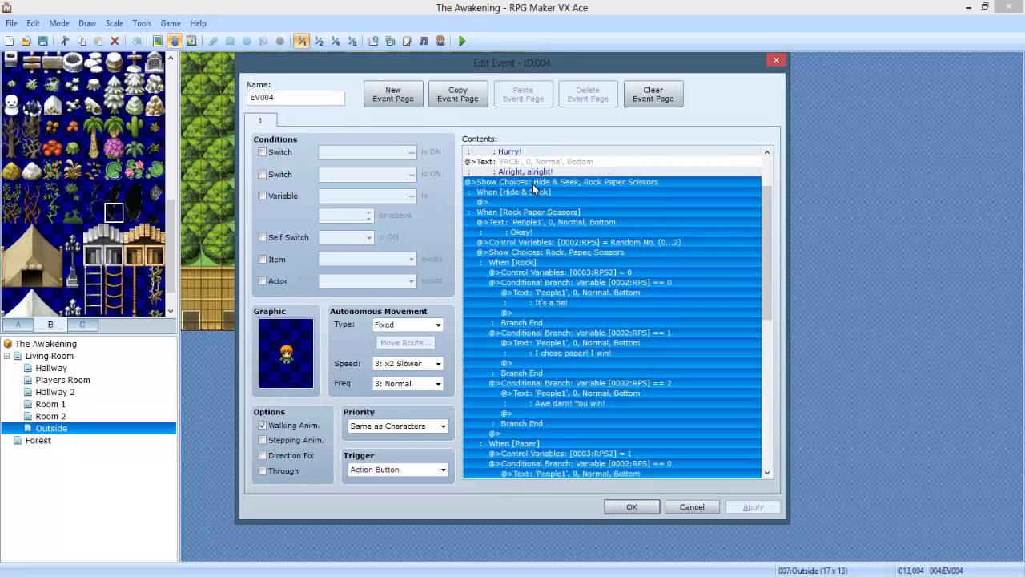
click(527, 194)
click(526, 202)
click(528, 211)
scroll(536, 251, down, 12)
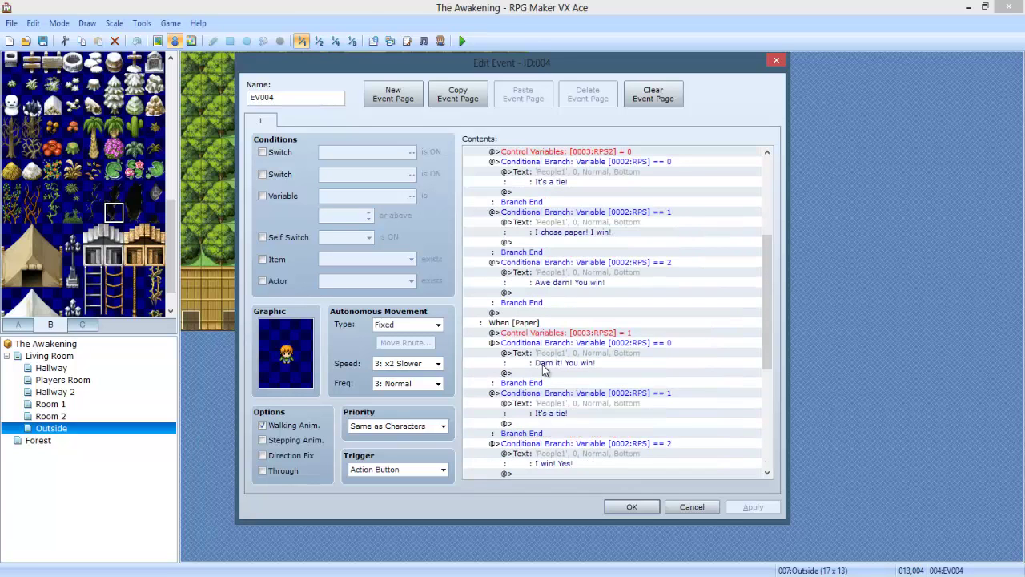
click(521, 433)
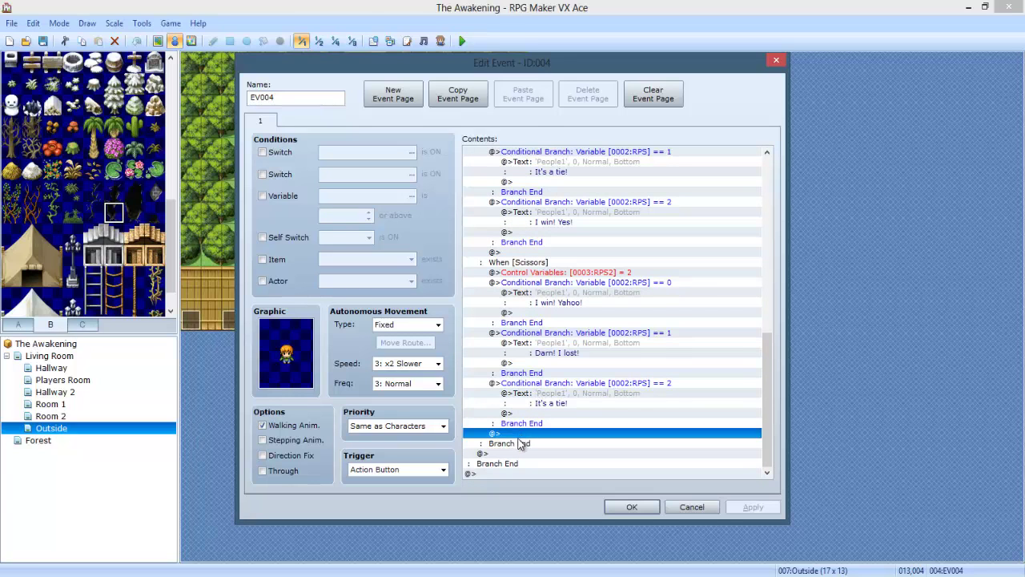
click(539, 264)
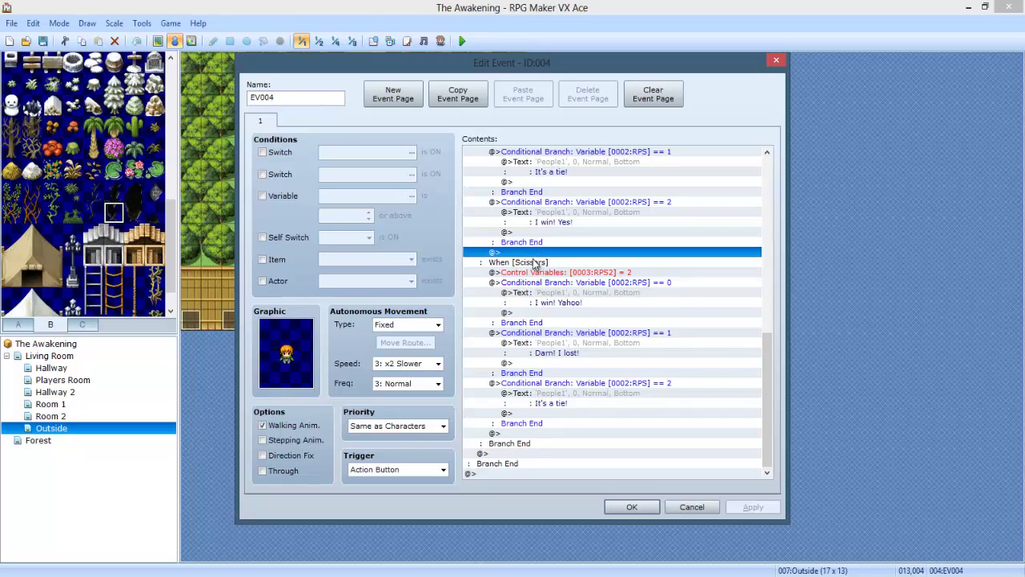
click(516, 434)
click(515, 454)
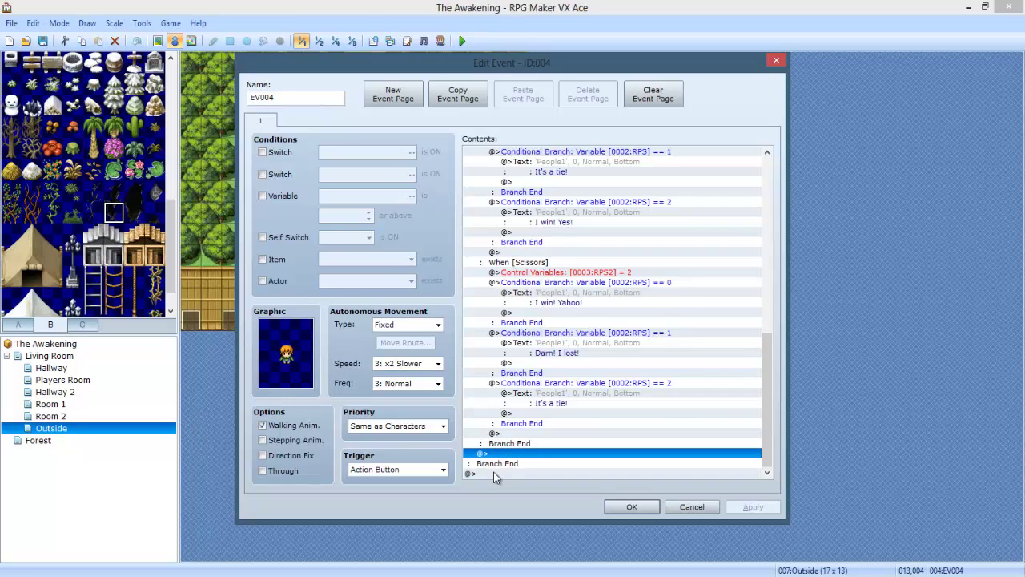
Add the message "Play again?" directly after the Rock, Paper, Scissors choices, still inside the Rock Paper Scissors branch.
click(493, 473)
click(500, 456)
double_click(504, 455)
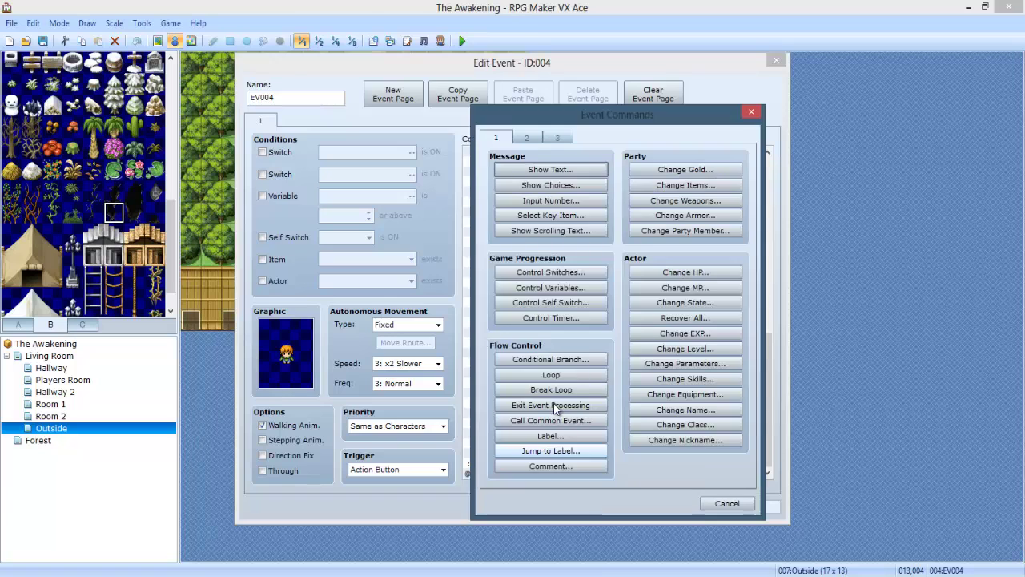
click(650, 161)
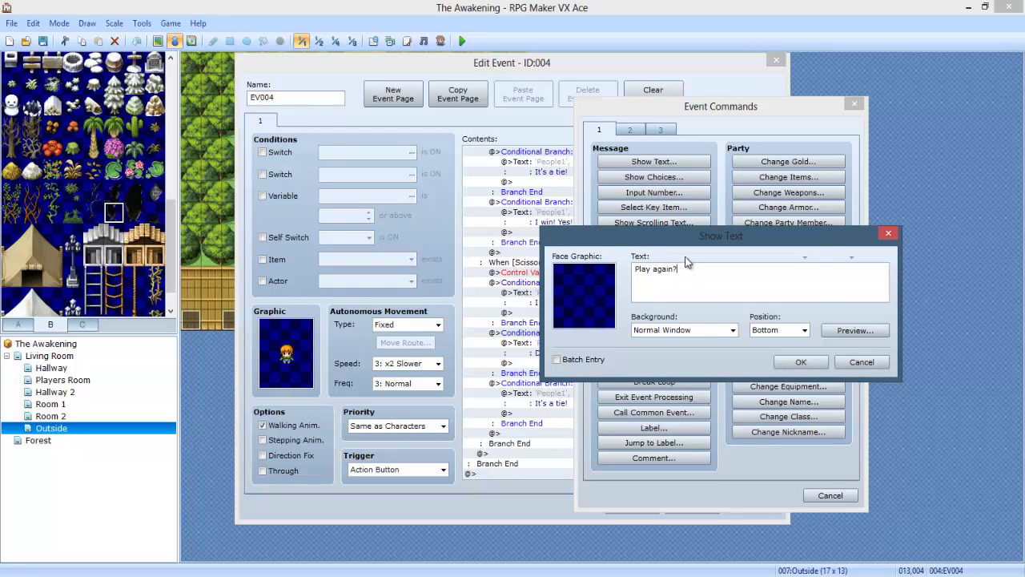
click(799, 362)
Give the "Play again?" message the boy's blond face graphic, the first face in the People1 set.
double_click(543, 462)
double_click(483, 307)
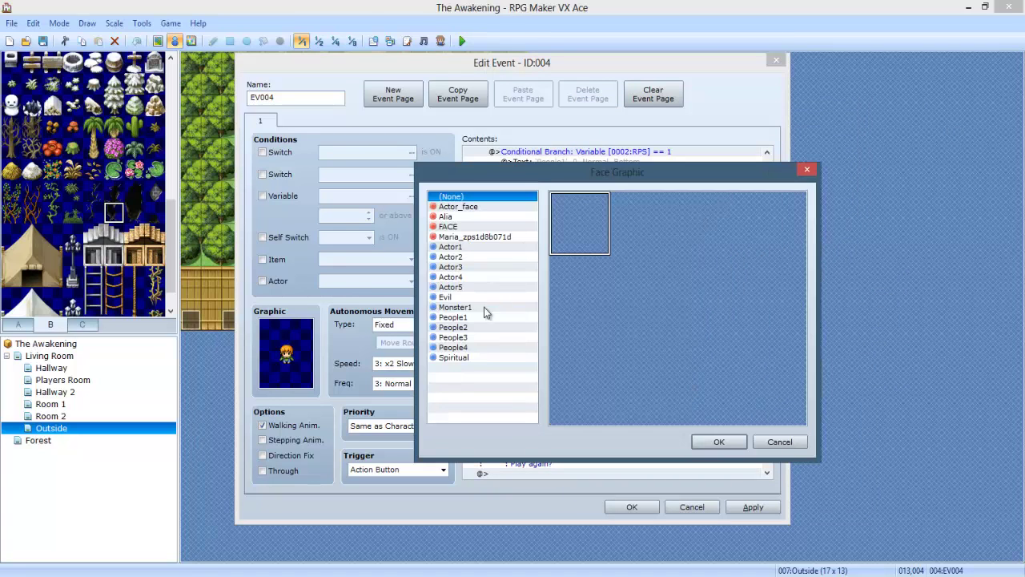
click(465, 308)
click(452, 317)
double_click(593, 226)
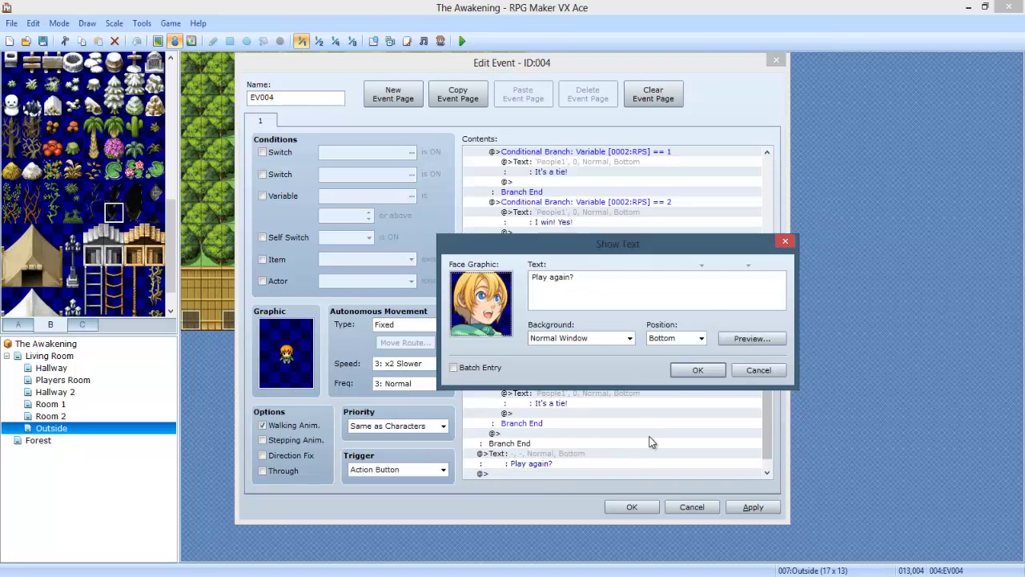
click(704, 370)
scroll(542, 472, down, 1)
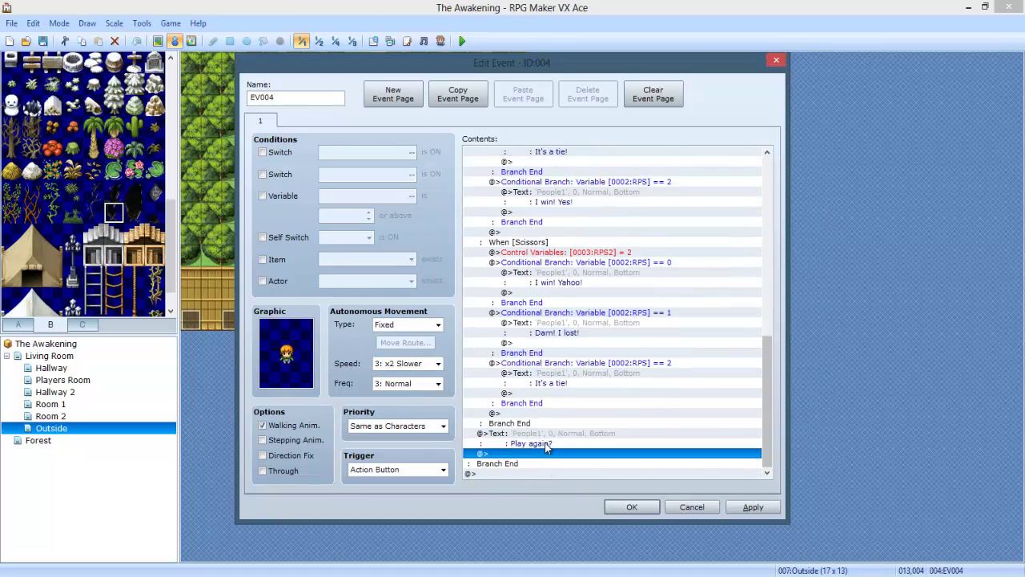
Add the choices "Sure!" and "No thanks!" directly after the "Play again?" message, with Choice 2 used on cancel.
double_click(542, 462)
click(550, 185)
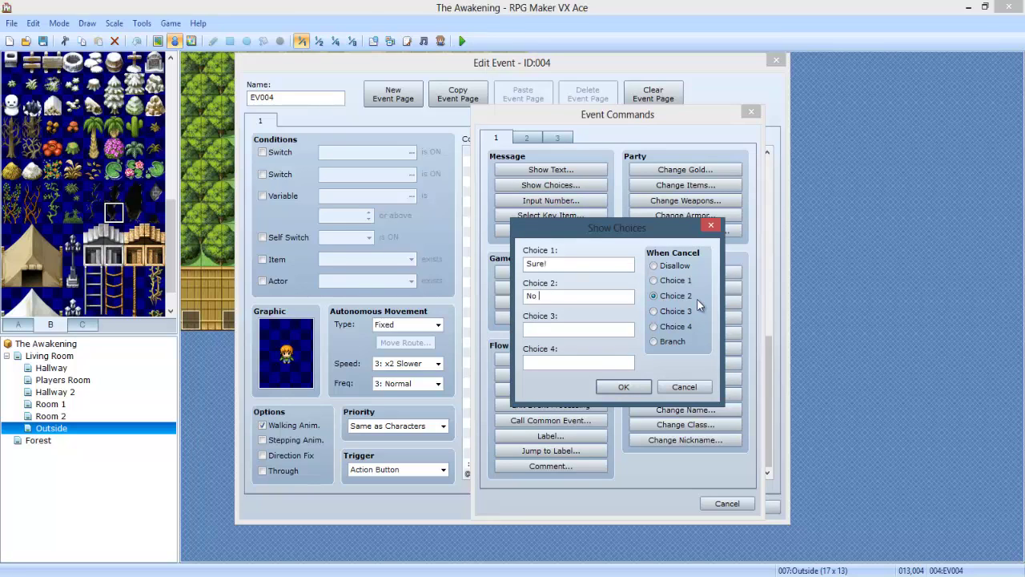
text(thanks!)
click(624, 388)
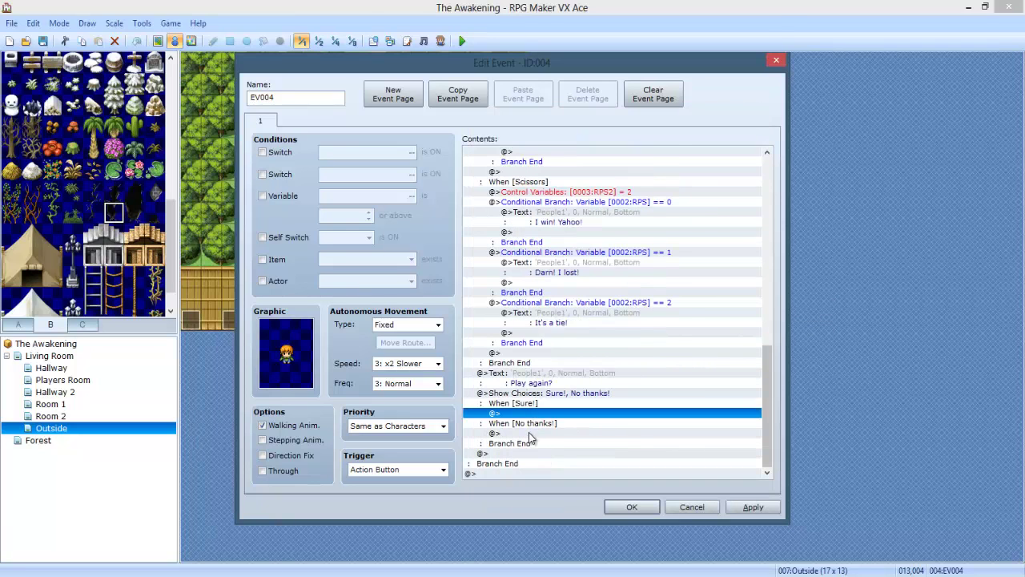
click(530, 433)
click(541, 414)
Insert a label named RPS before the "Okay!" message at the start of the Rock Paper Scissors branch.
scroll(571, 443, up, 10)
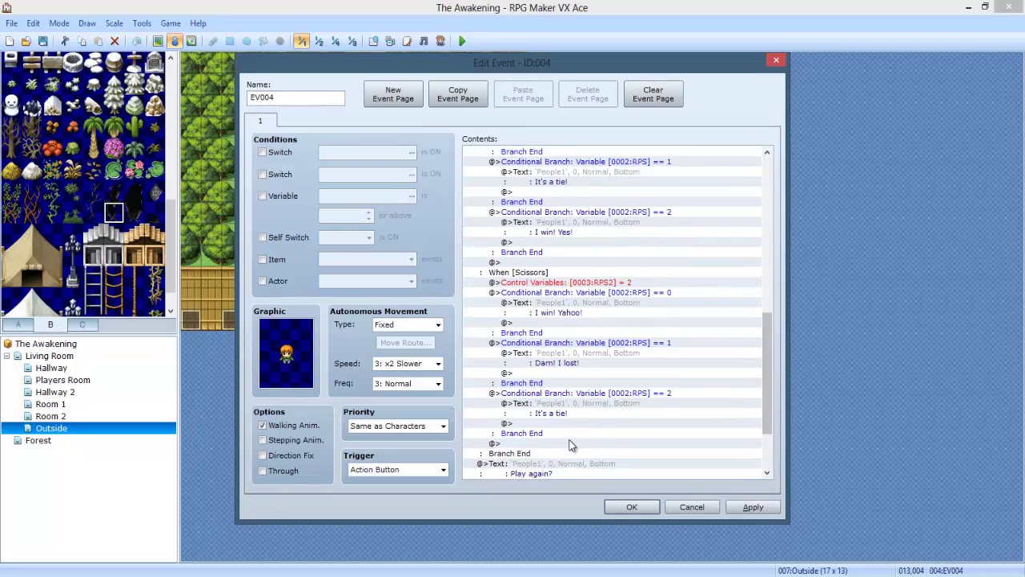
scroll(572, 346, up, 2)
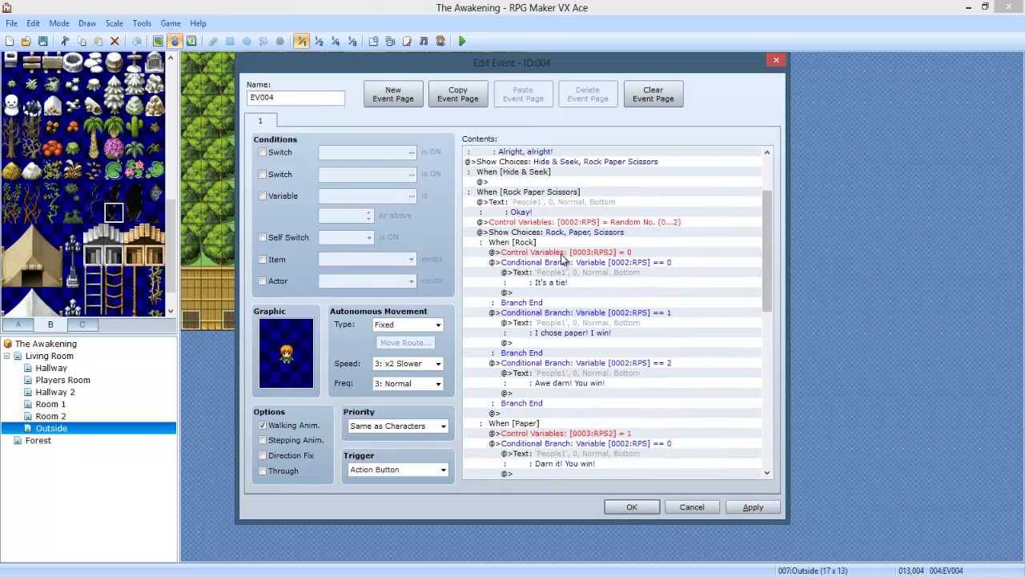
click(542, 233)
click(541, 222)
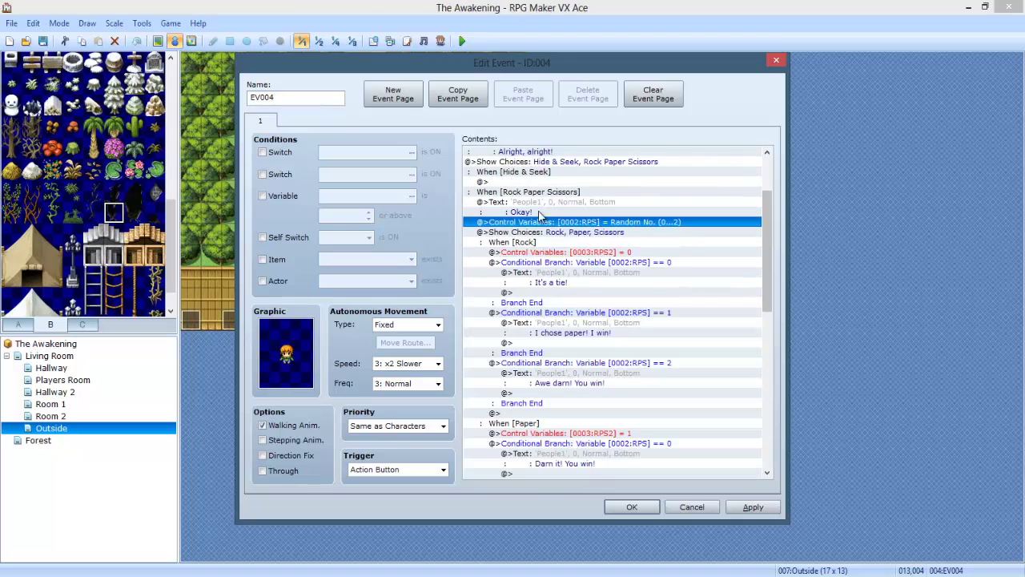
click(540, 206)
right_click(540, 206)
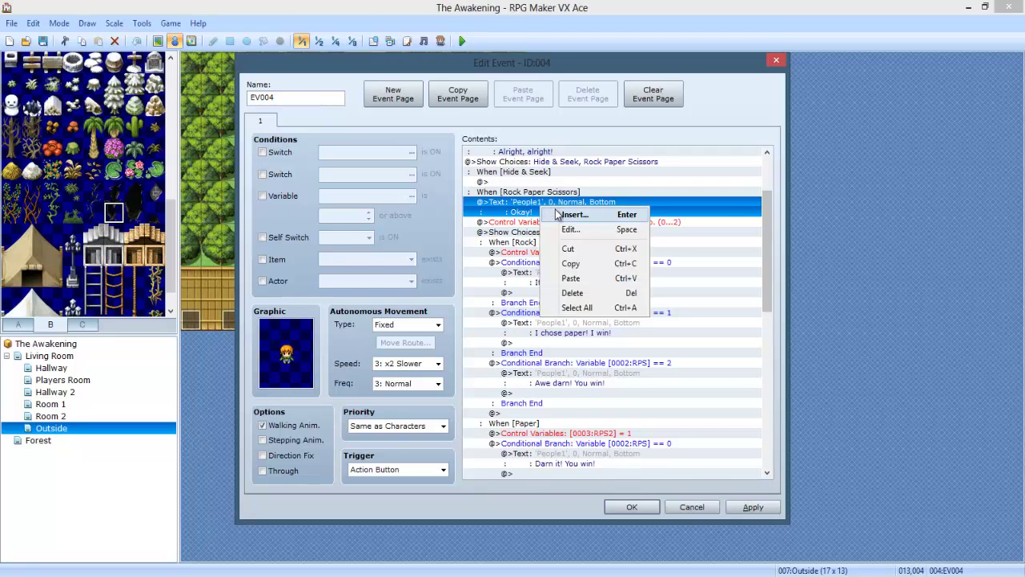
click(561, 211)
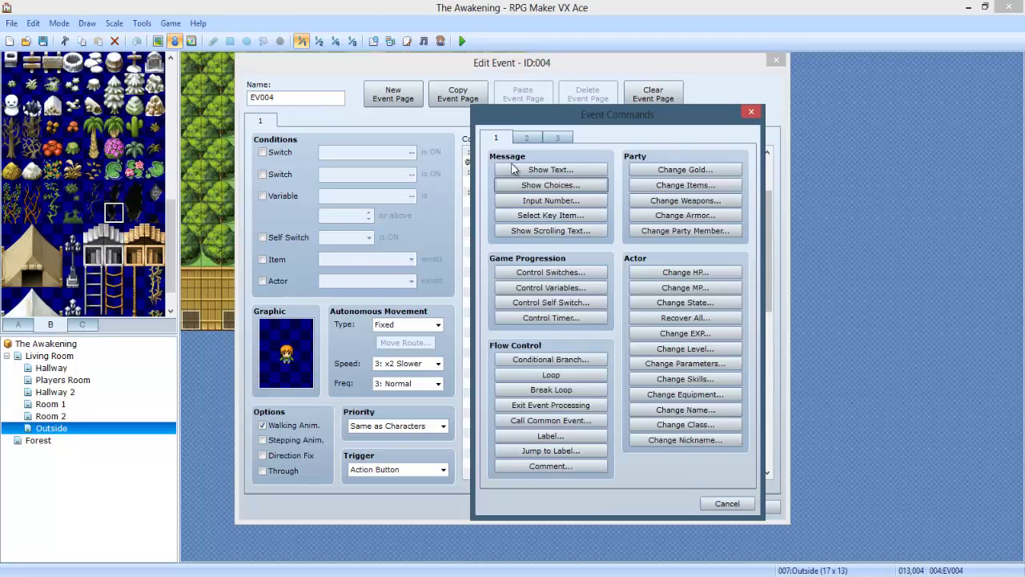
click(561, 436)
text(RPS)
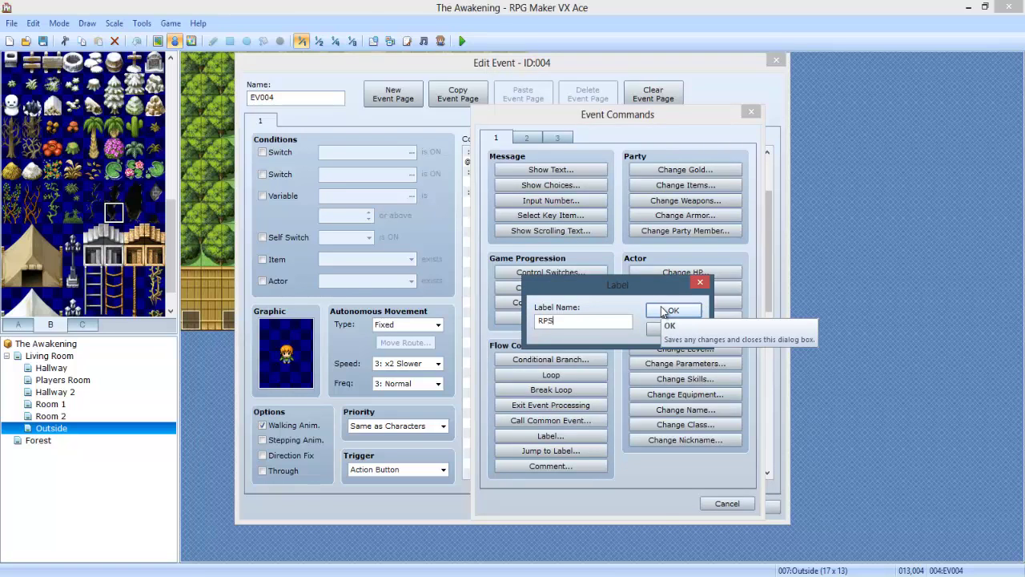
click(668, 311)
Add a Jump to Label command targeting RPS inside the "Sure!" branch, leaving the "No thanks!" branch empty.
scroll(539, 381, down, 5)
scroll(539, 380, down, 5)
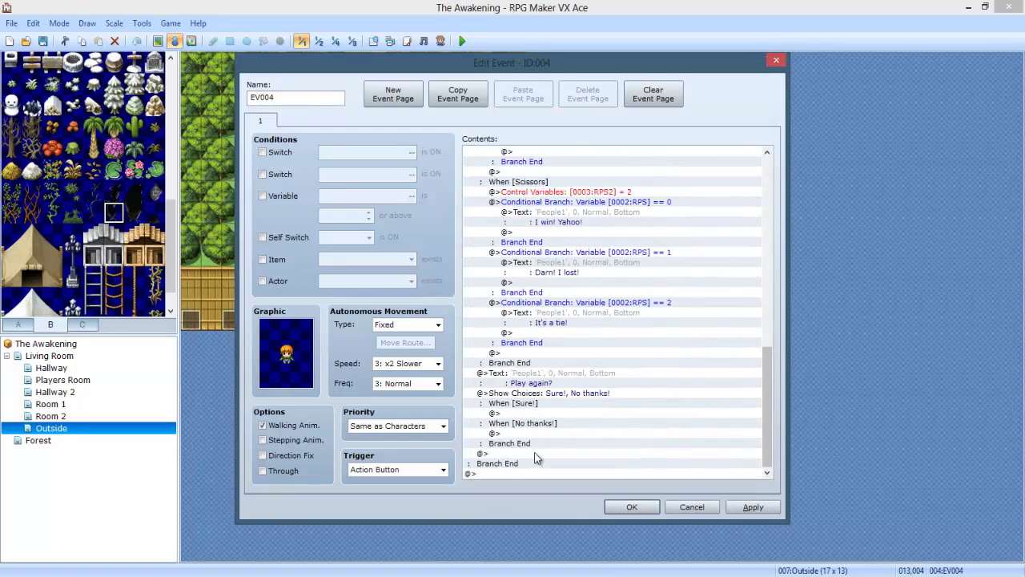
click(526, 413)
double_click(525, 413)
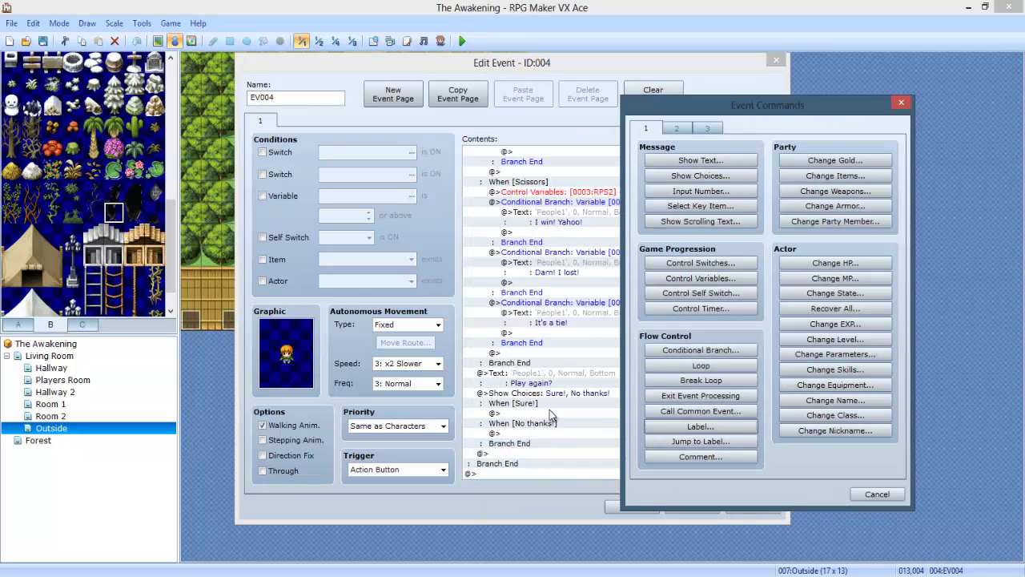
click(703, 442)
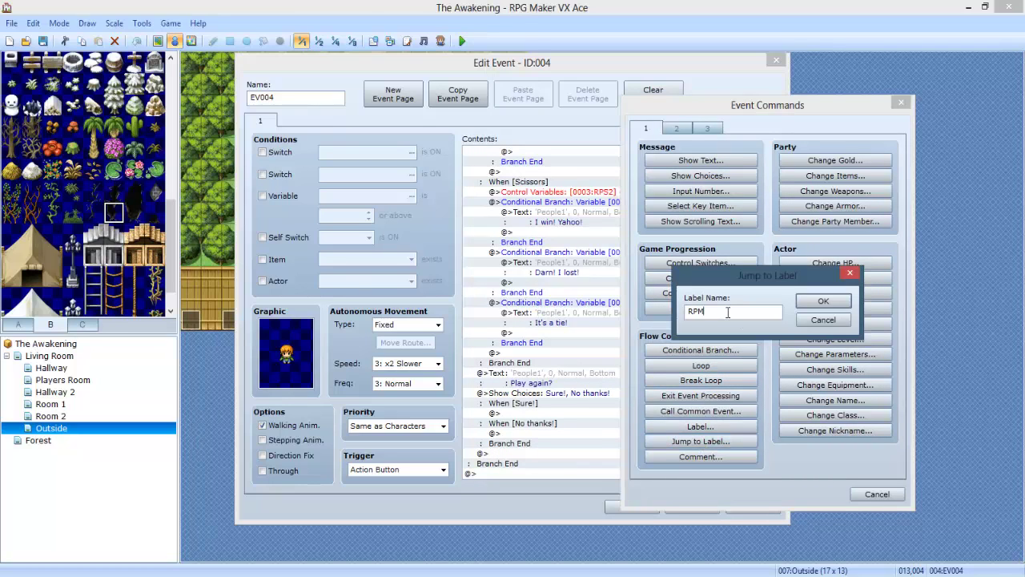
text(RPS)
key(Return)
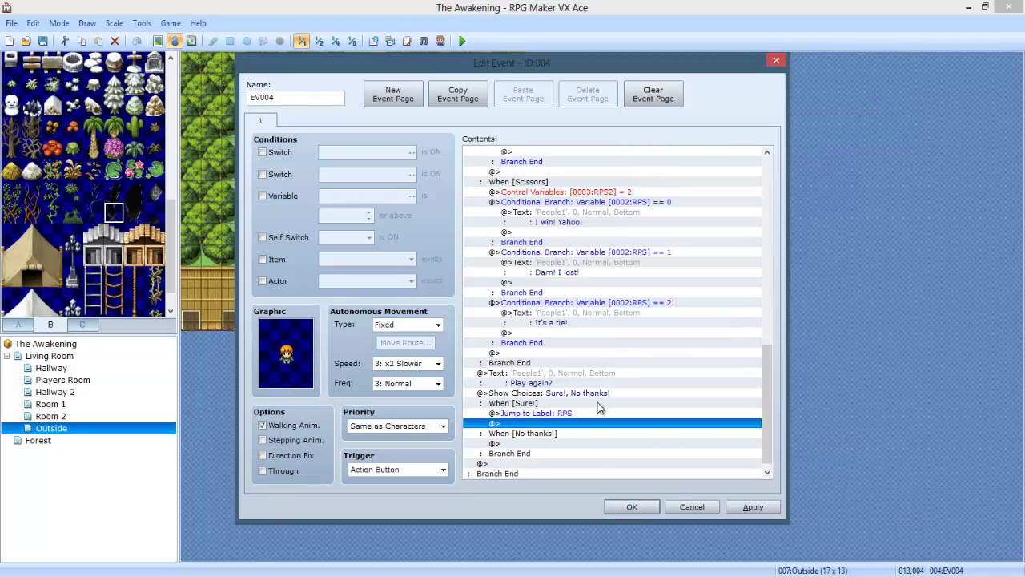
click(545, 413)
click(563, 433)
click(564, 413)
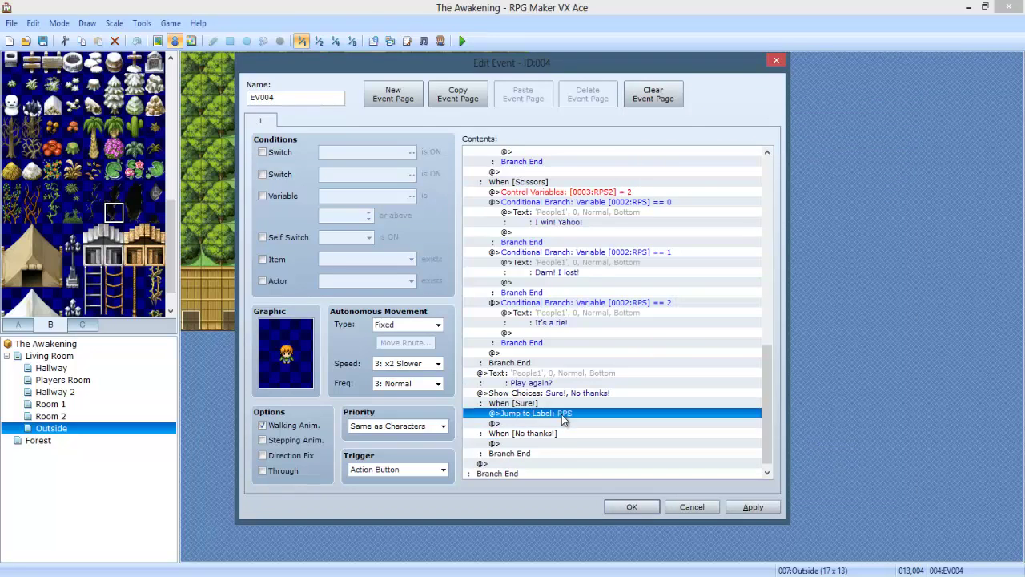
click(541, 443)
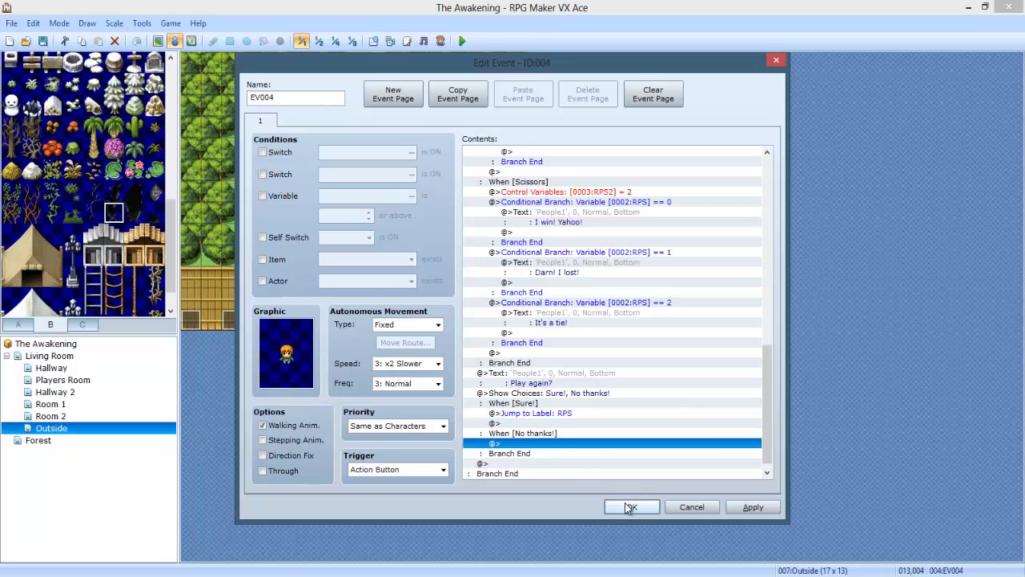
Confirm the event changes, start a playtest and load the saved game from File 1.
click(629, 506)
click(461, 41)
click(458, 324)
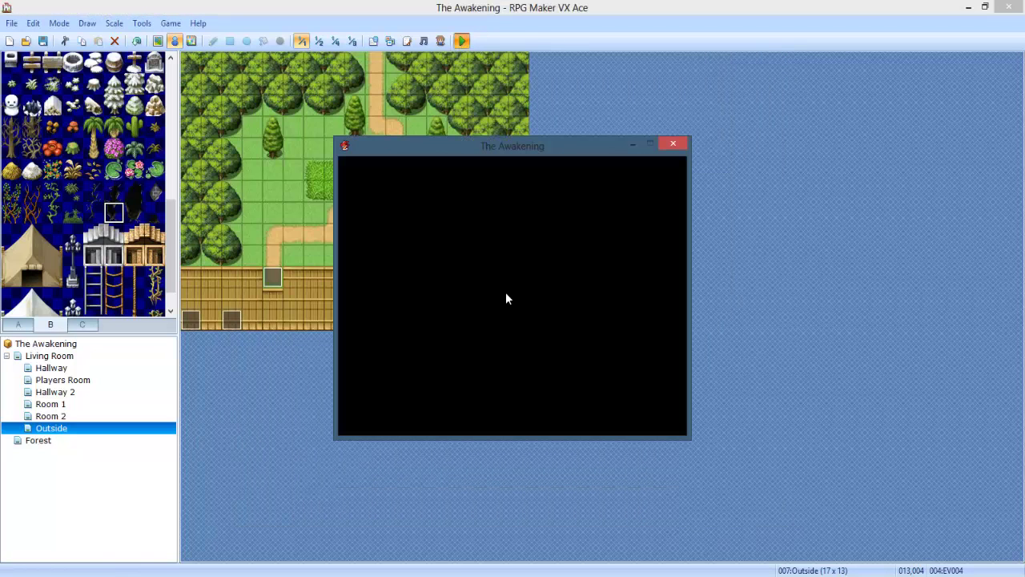
key(Return)
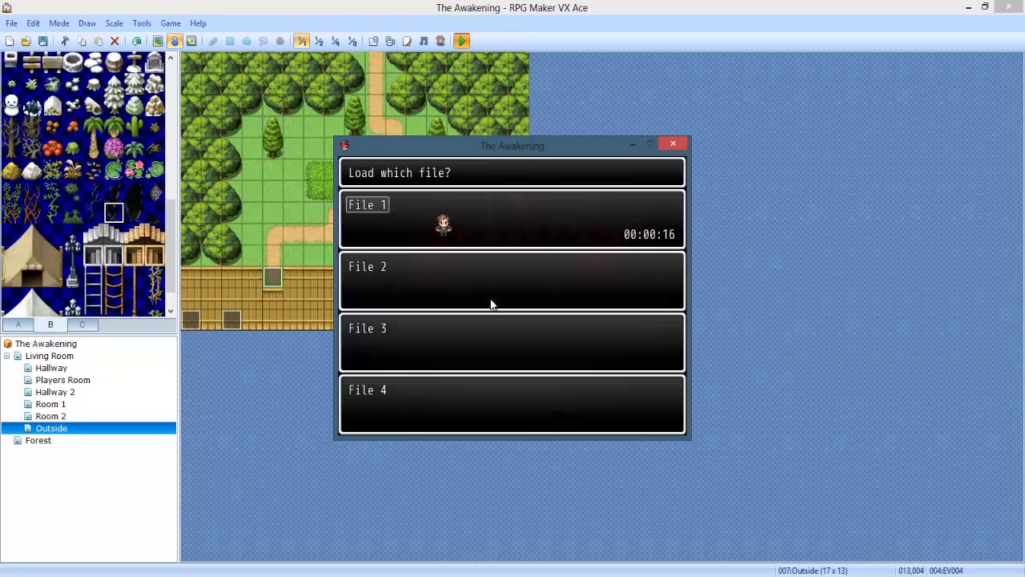
key(Return)
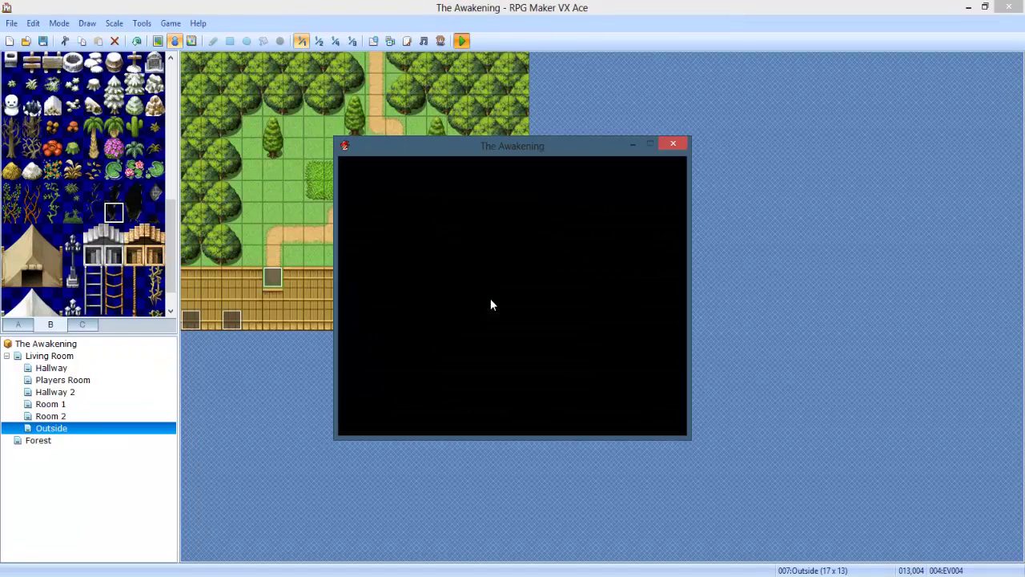
Pick up the note in the bedroom and walk the character through the house to the outside map.
key(Right)
key(Up)
key(Return)
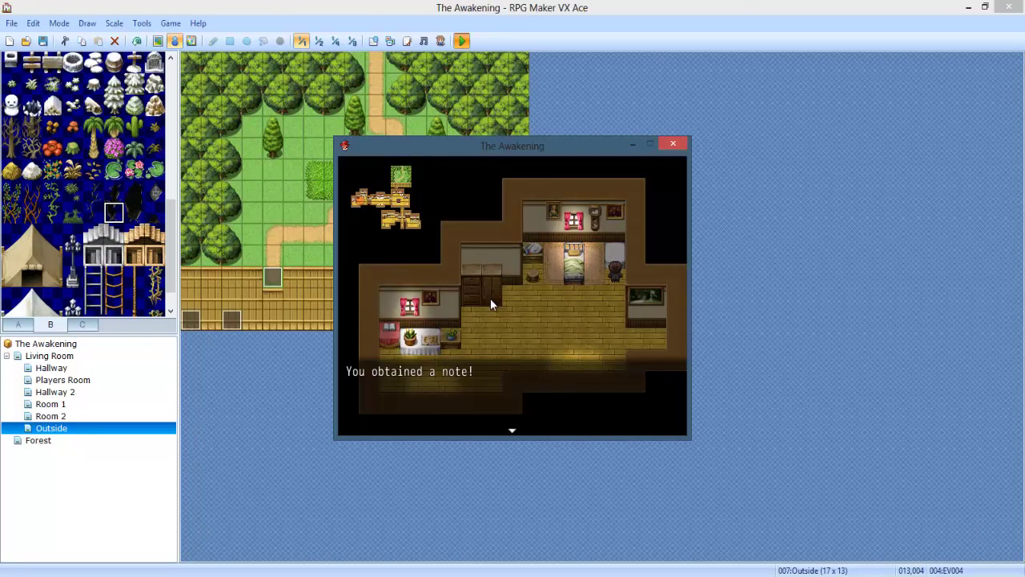
key(Return)
key(Return)
key(Down)
key(Down)
key(Right)
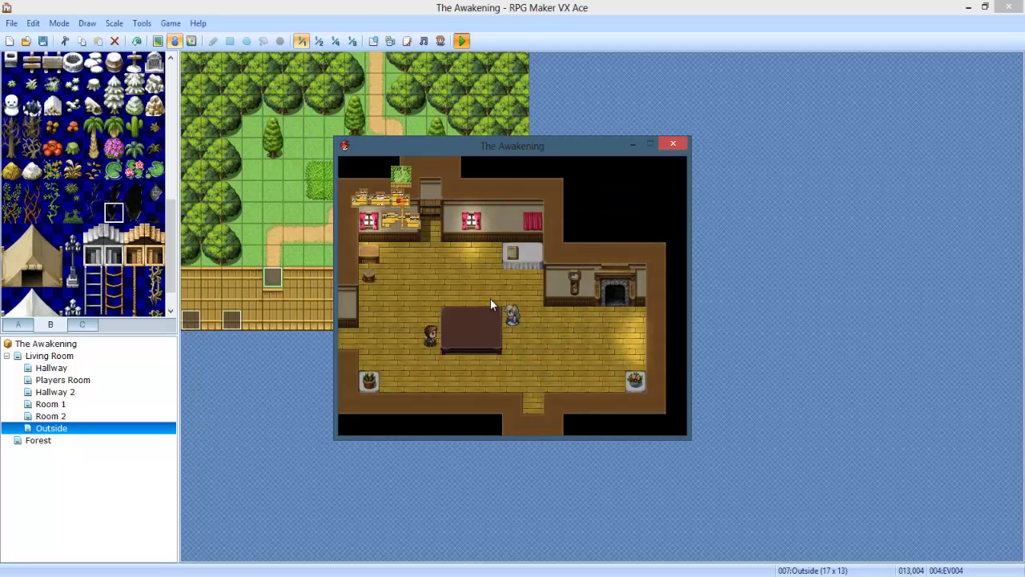
key(Up)
key(Down)
key(Up)
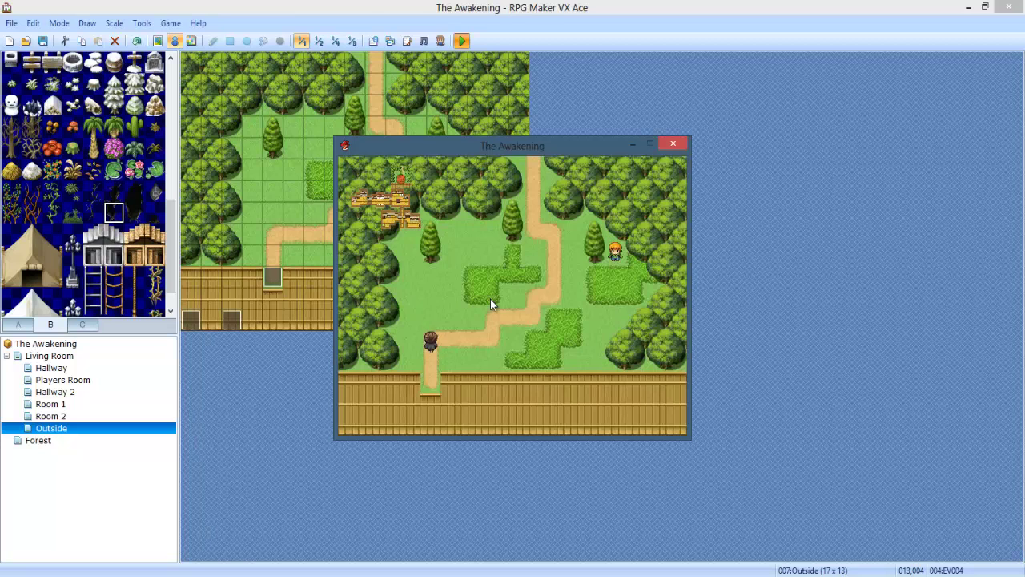
Walk up to the boy beside the tree, talk to him and advance the dialogue to the game choices.
key(Right)
key(Up)
key(Right)
key(Up)
key(Return)
key(Return)
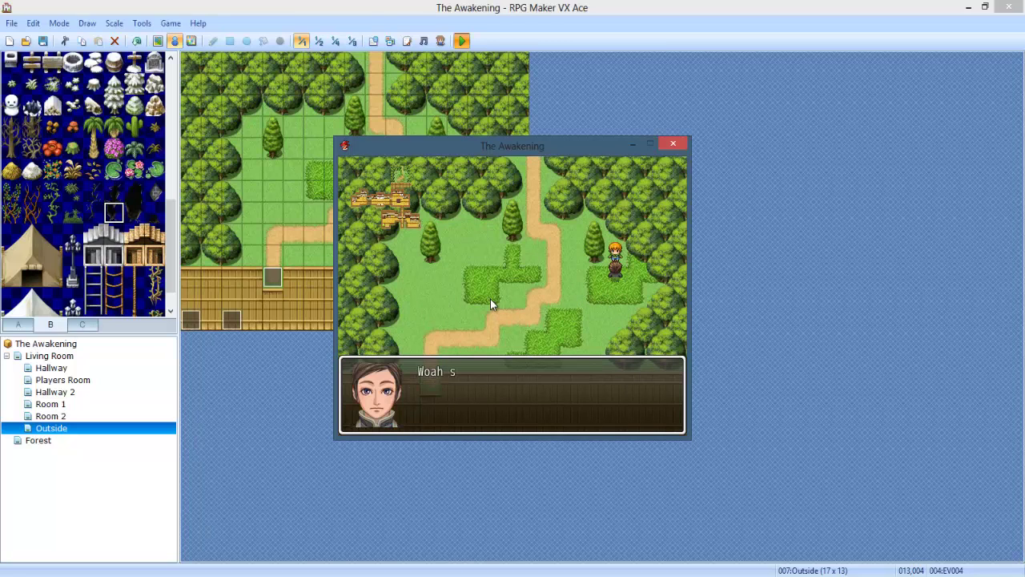
key(Return)
key(Return)
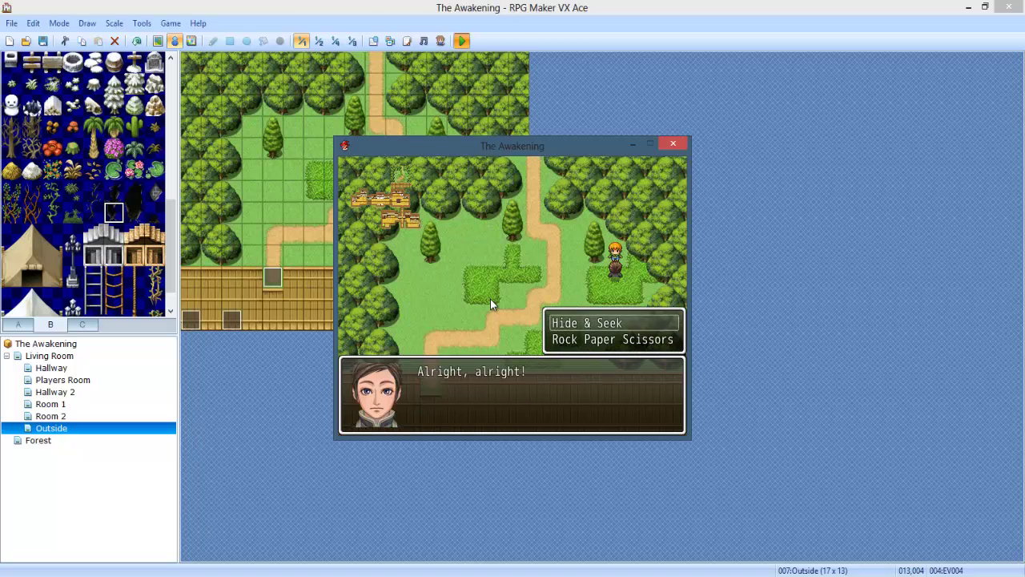
Choose Rock Paper Scissors and play one round through to the end of the conversation.
key(Down)
key(Return)
key(Return)
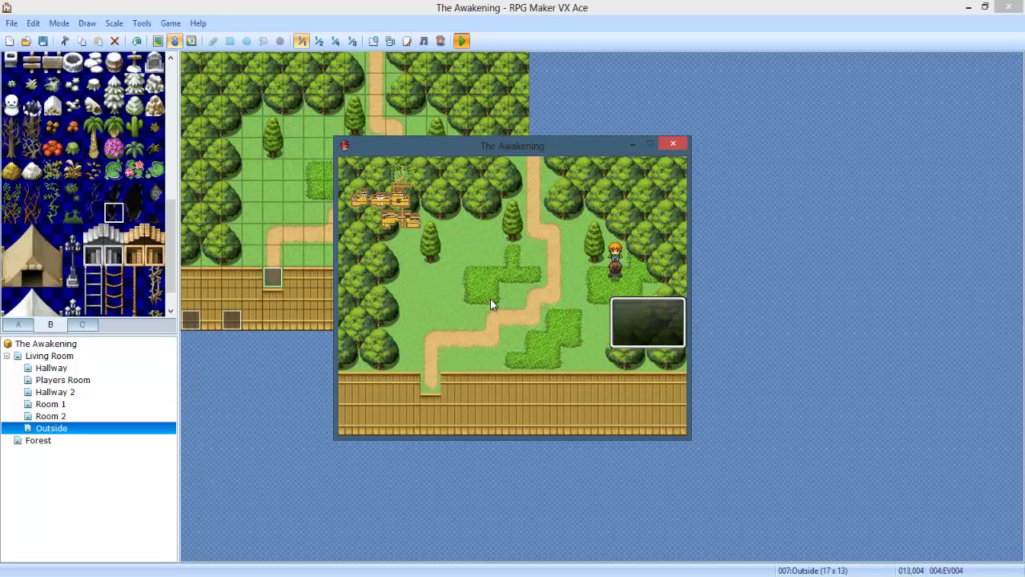
key(Return)
key(Down)
key(Return)
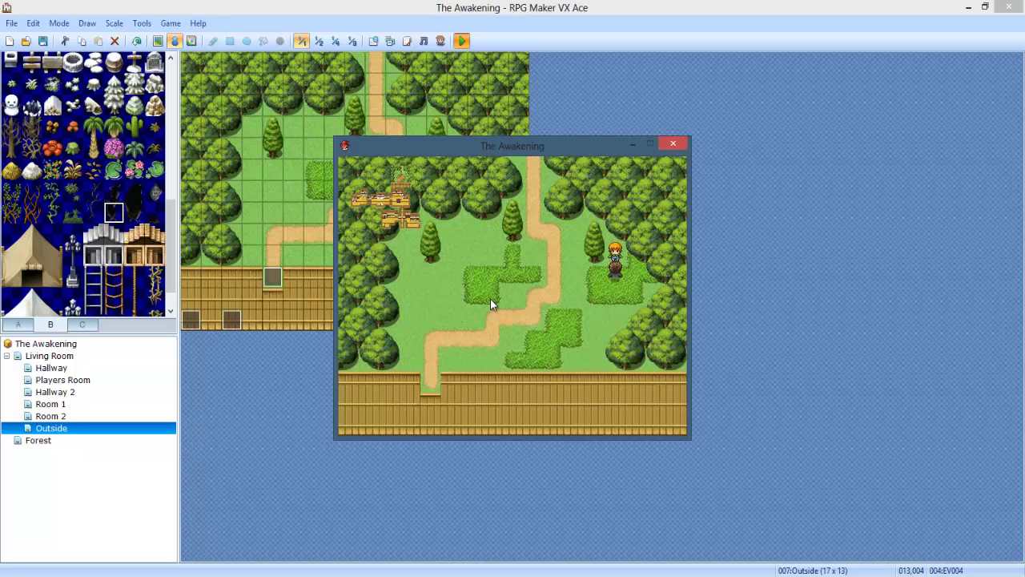
Save the game from the in-game menu while standing next to the boy, and return to the map.
key(Escape)
key(Up)
key(Up)
key(Return)
key(Return)
key(Escape)
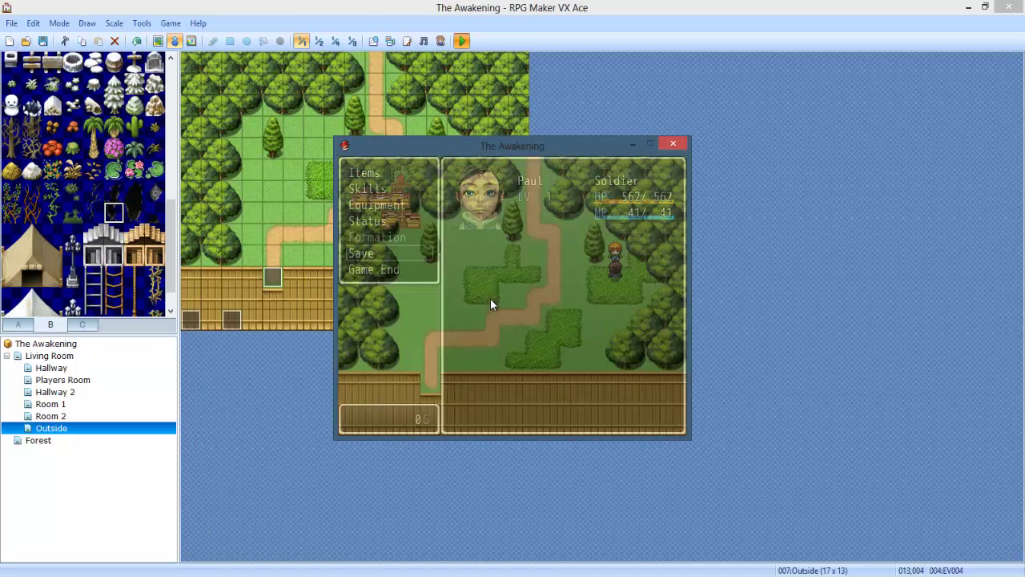
Talk to the boy again and play through his dialogue to the "Play again?" choices.
key(Return)
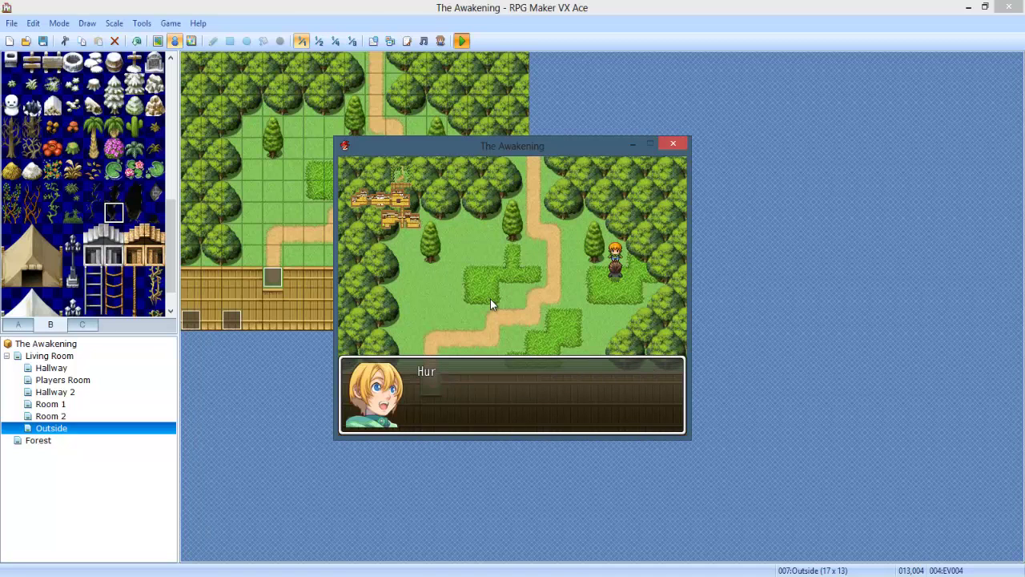
key(Return)
key(Return)
key(Return)
key(Return)
key(Return)
key(Return)
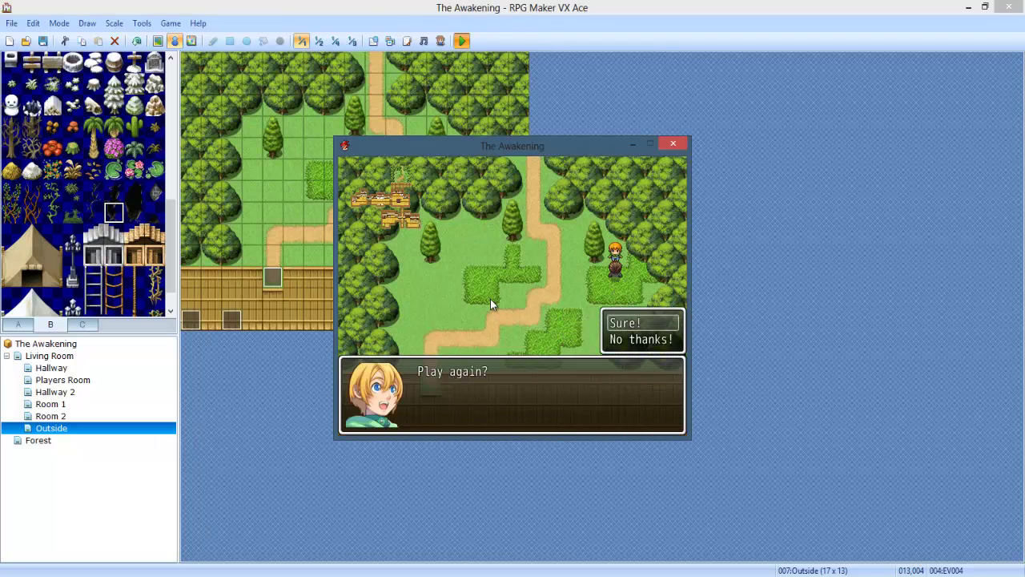
Accept the replay with "Sure!" and play Rock again to test the jump back to the RPS label.
key(Return)
key(Return)
key(Return)
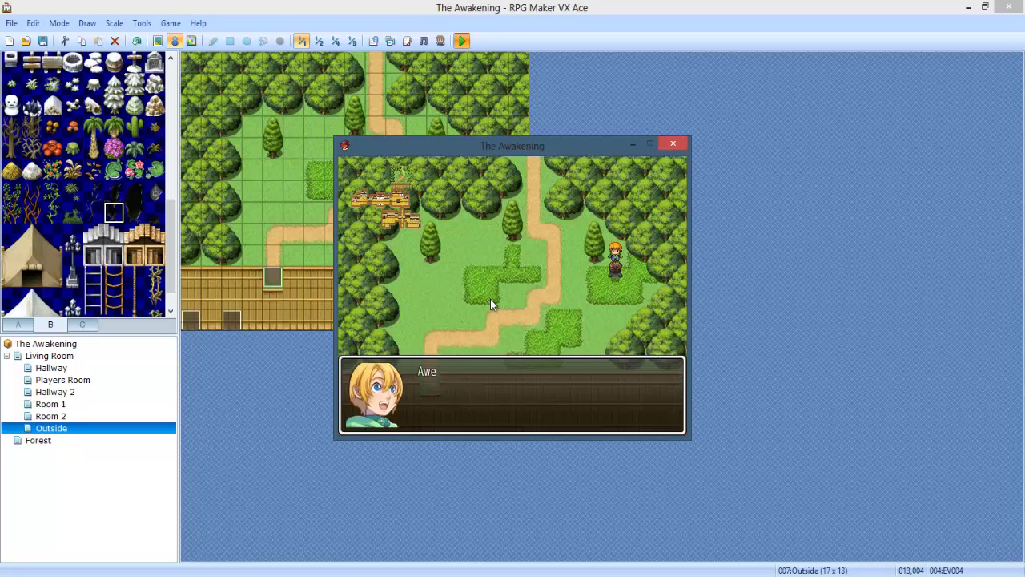
key(Return)
key(Return)
key(Return)
key(Return)
key(Return)
key(Return)
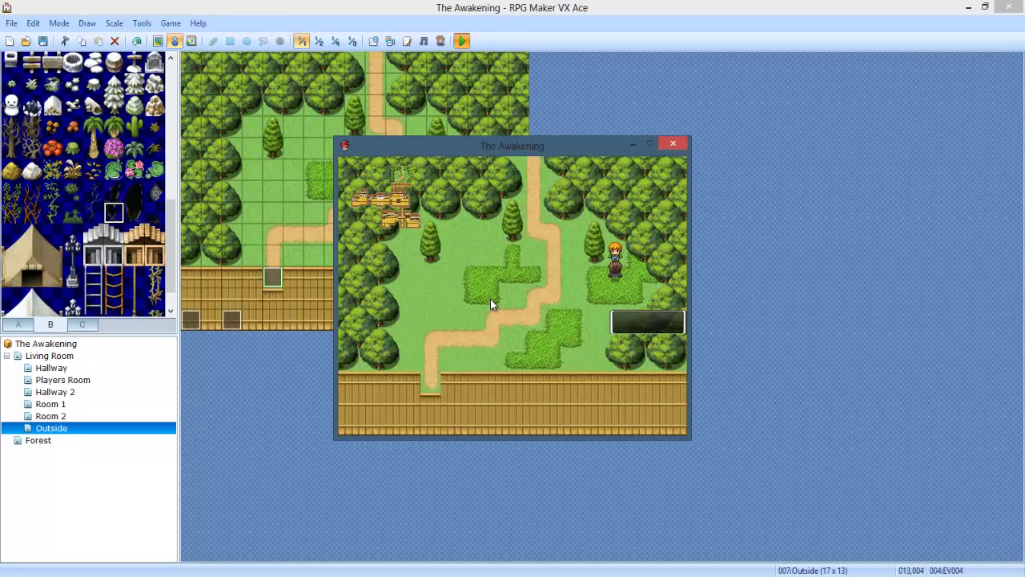
Play several more rounds with Rock, answering "Sure!" to each replay offer, to test the random outcomes.
key(Return)
key(Return)
key(Return)
key(Return)
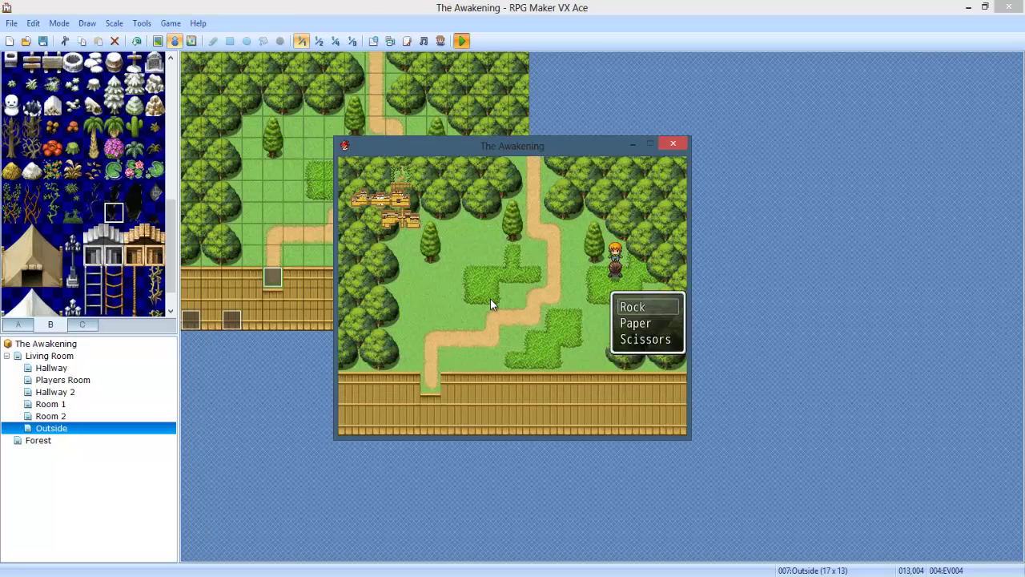
key(Return)
key(Return)
key(Return)
key(Return)
key(Return)
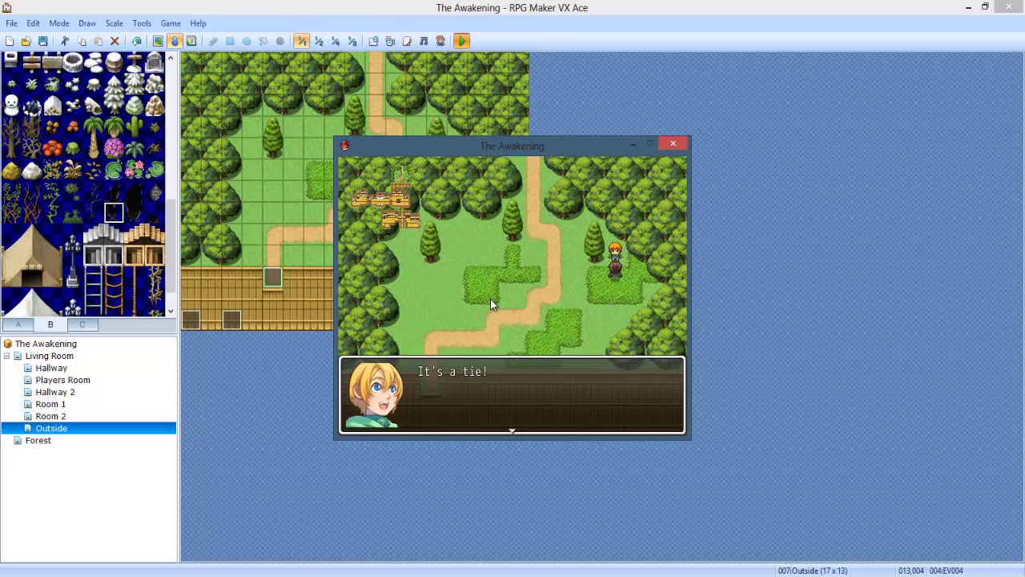
key(Return)
key(Return)
key(Return)
key(Return)
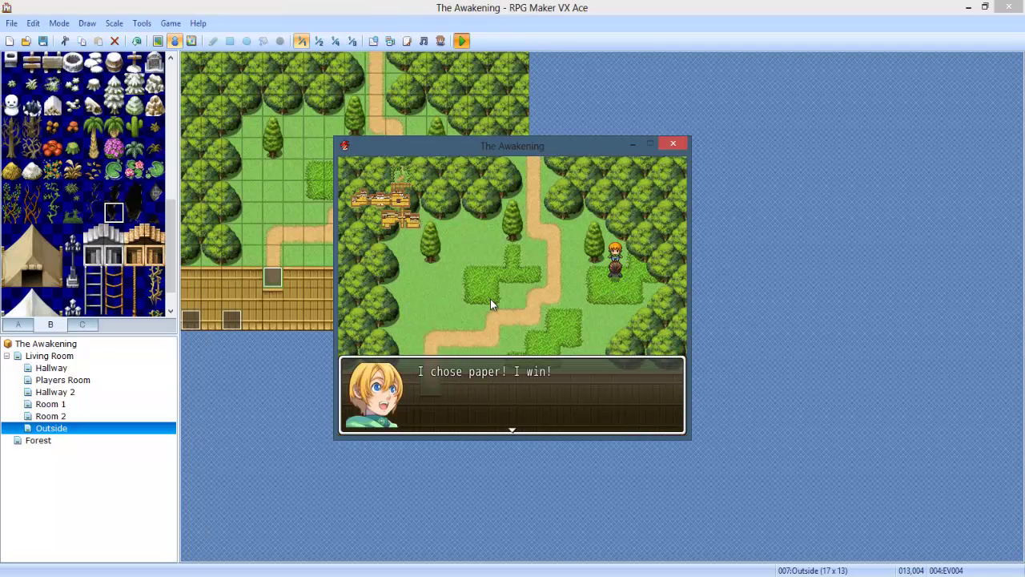
Accept another replay with "Sure!" and play one more round with Rock up to the next replay offer.
key(Return)
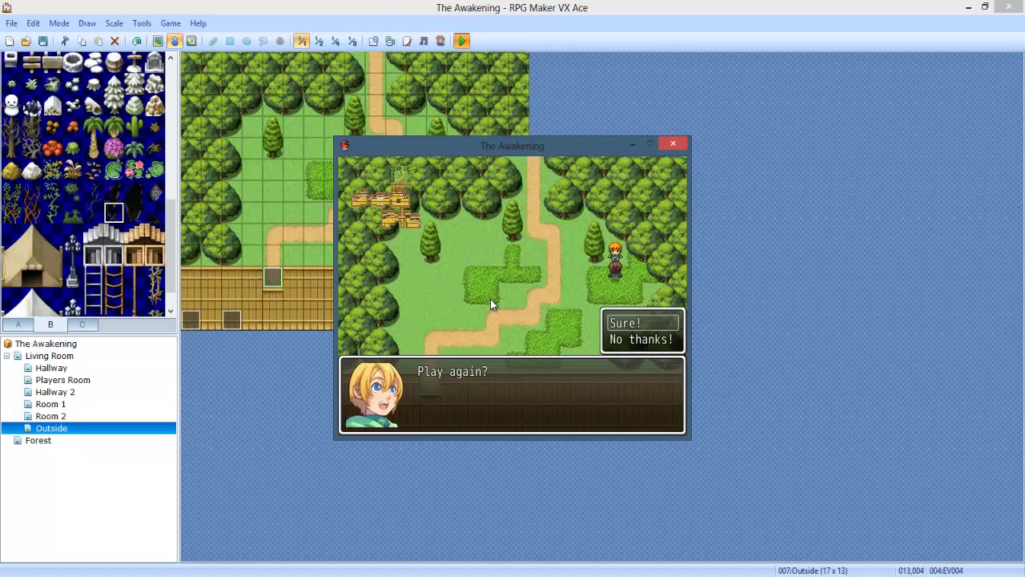
key(Return)
key(Return)
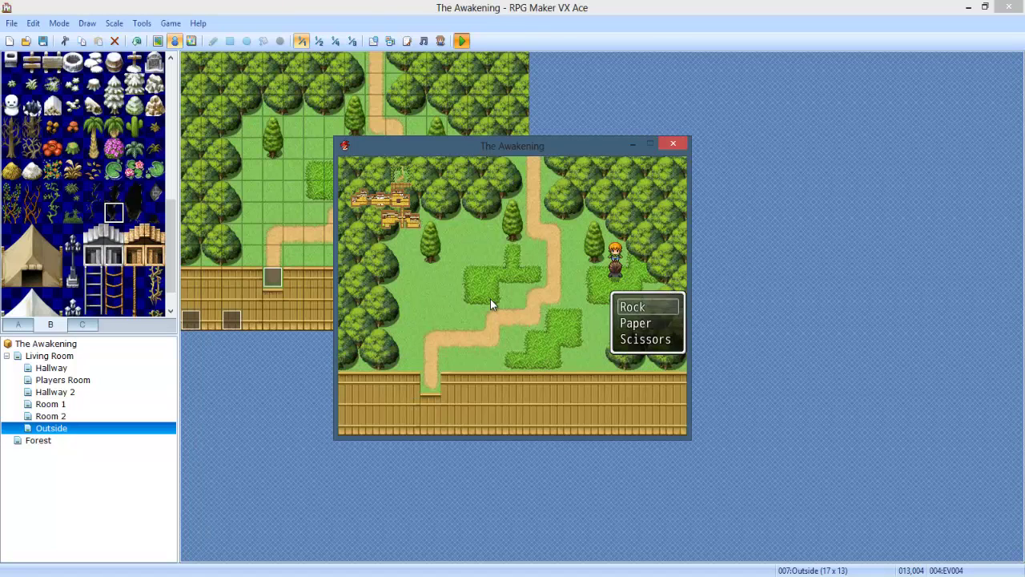
key(Return)
key(Return)
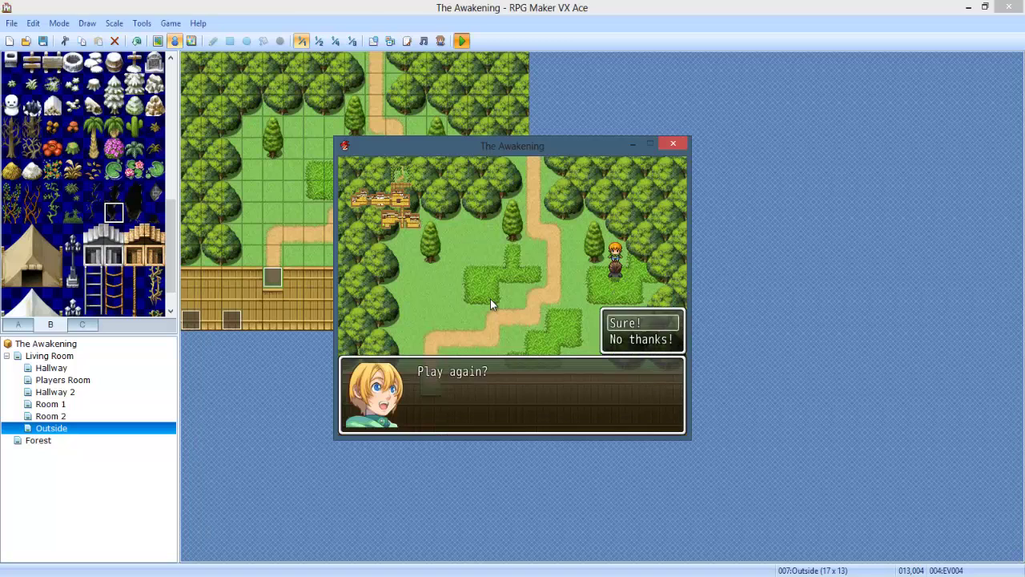
Decline the replay with "No thanks!", advance through the remaining dialogue, and close the playtest.
key(Down)
key(Return)
key(Return)
key(Return)
key(Return)
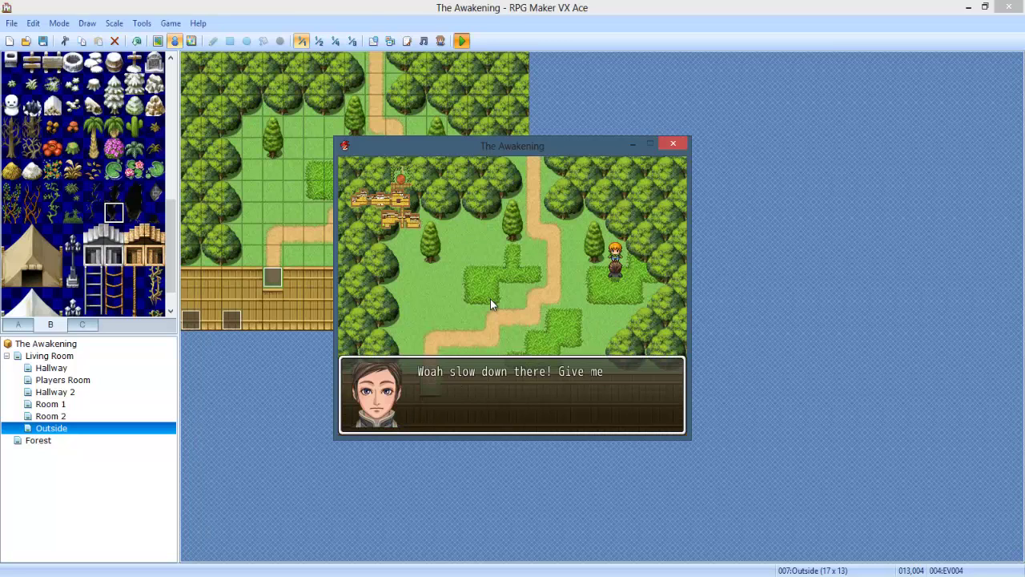
key(Return)
key(Return)
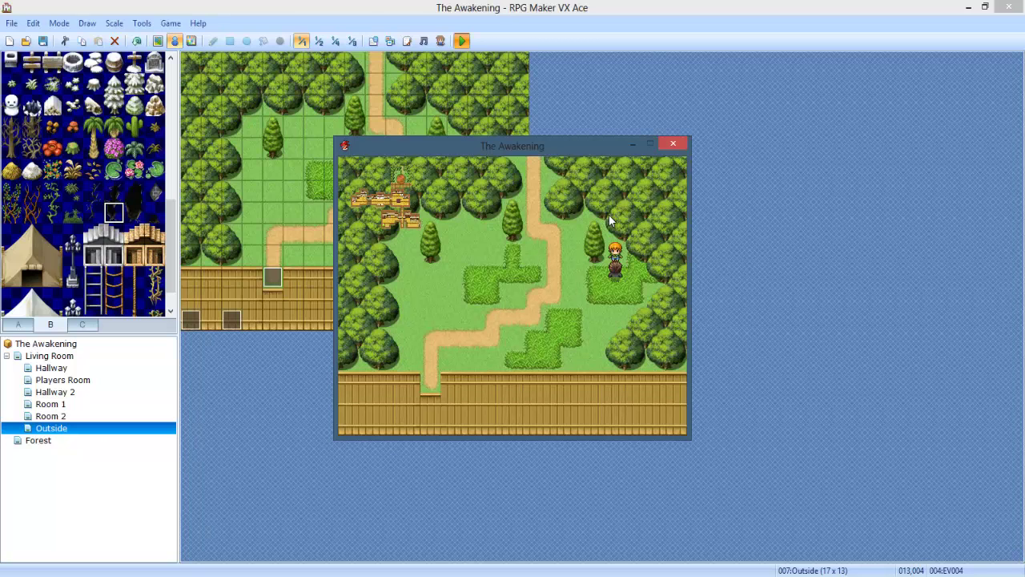
click(671, 145)
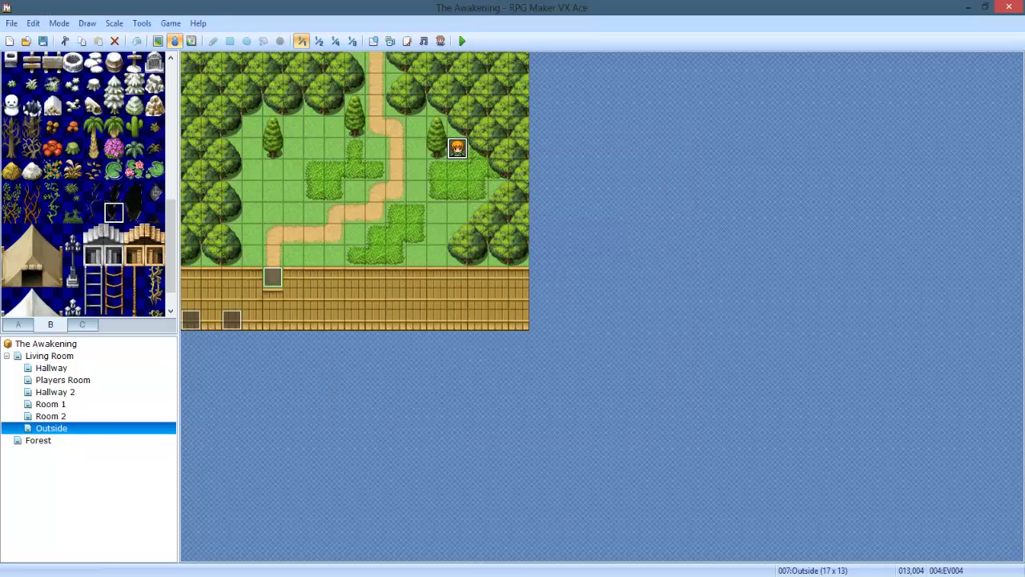